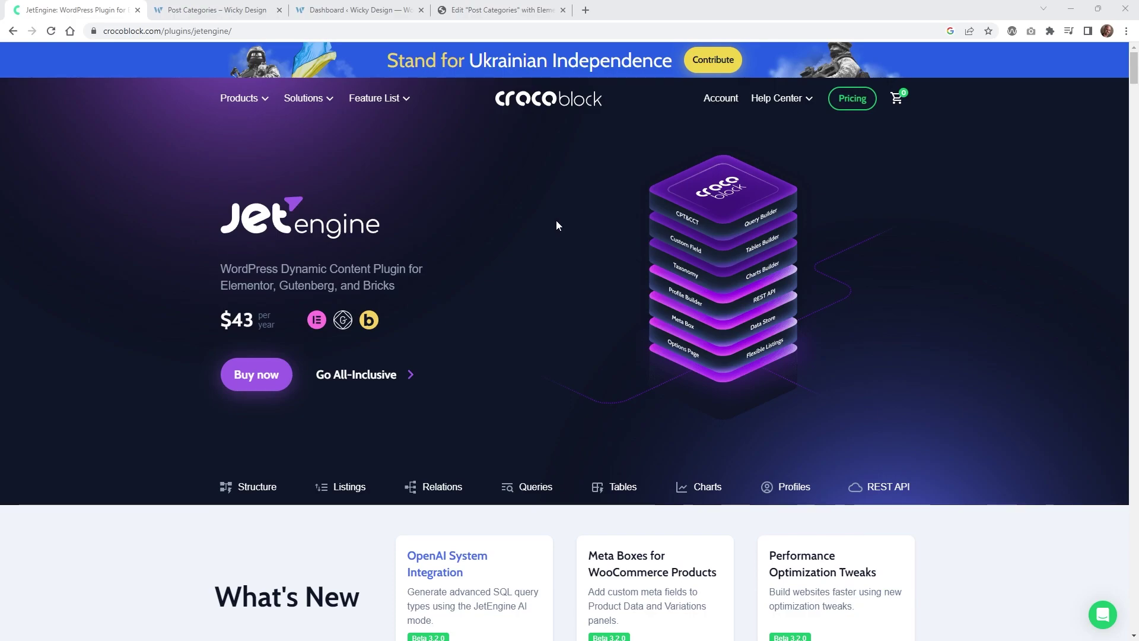
Step: Glance at the live Post Categories page, then go back to the JetEngine product page
key("ctrl+Tab")
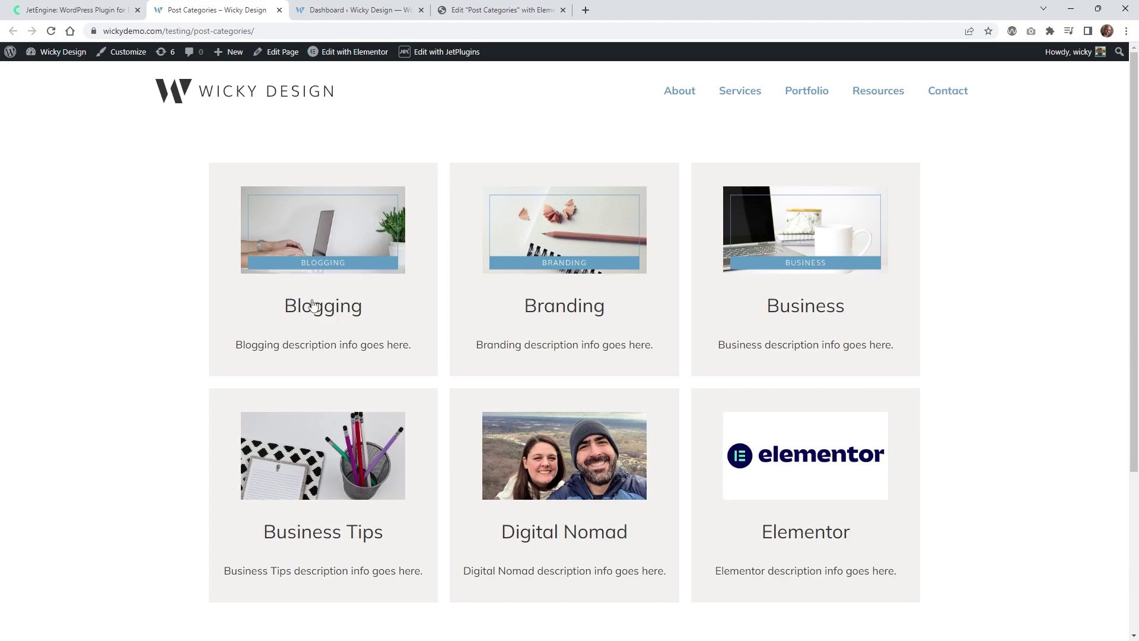
scroll(310, 306, "down", 2)
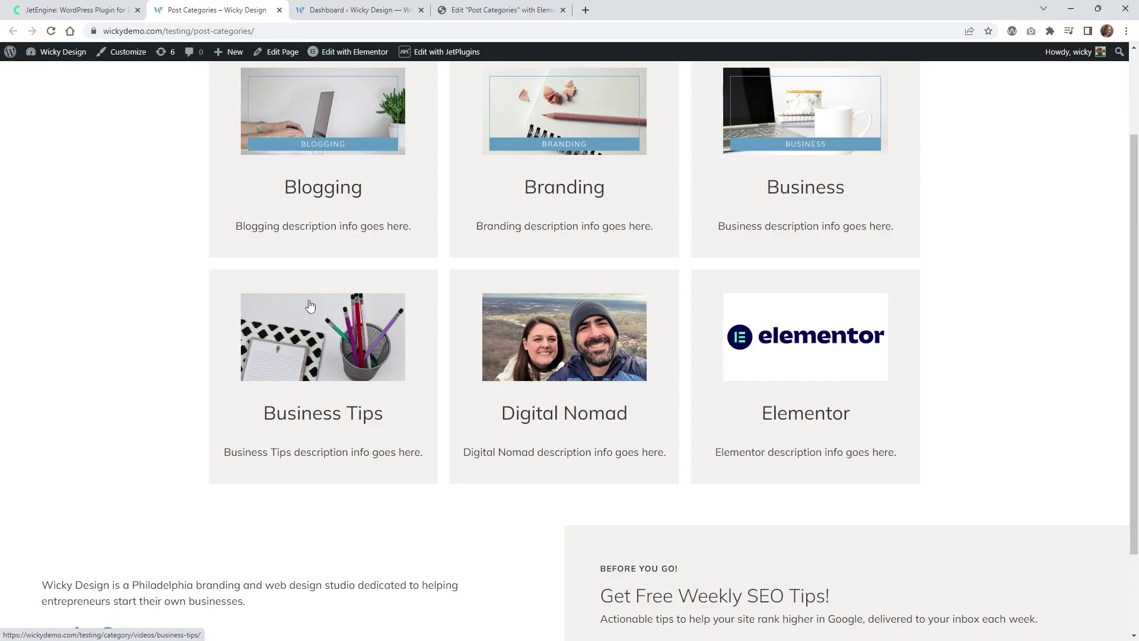
left_click(73, 6)
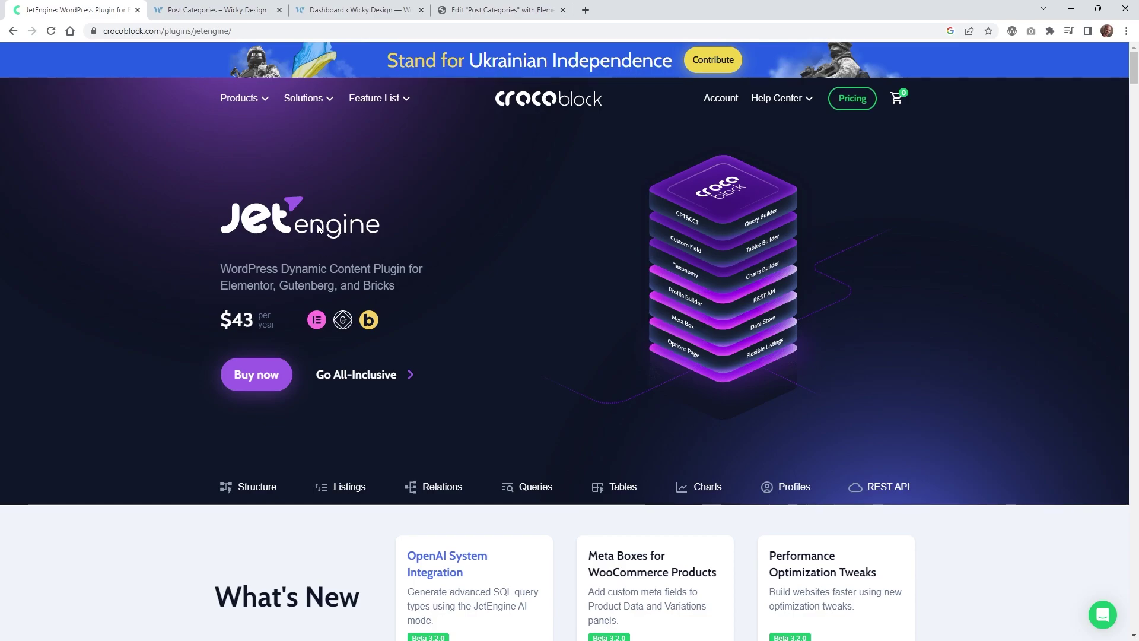
Step: Scroll down through the JetEngine product page features and back up
scroll(116, 415, "down", 6)
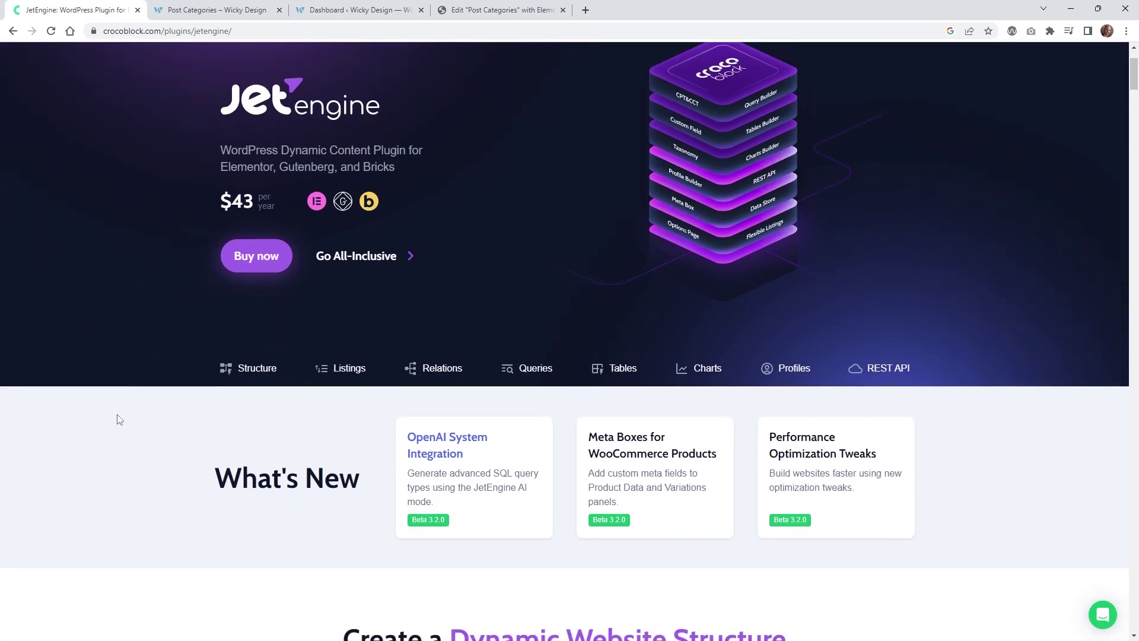
scroll(119, 419, "down", 2)
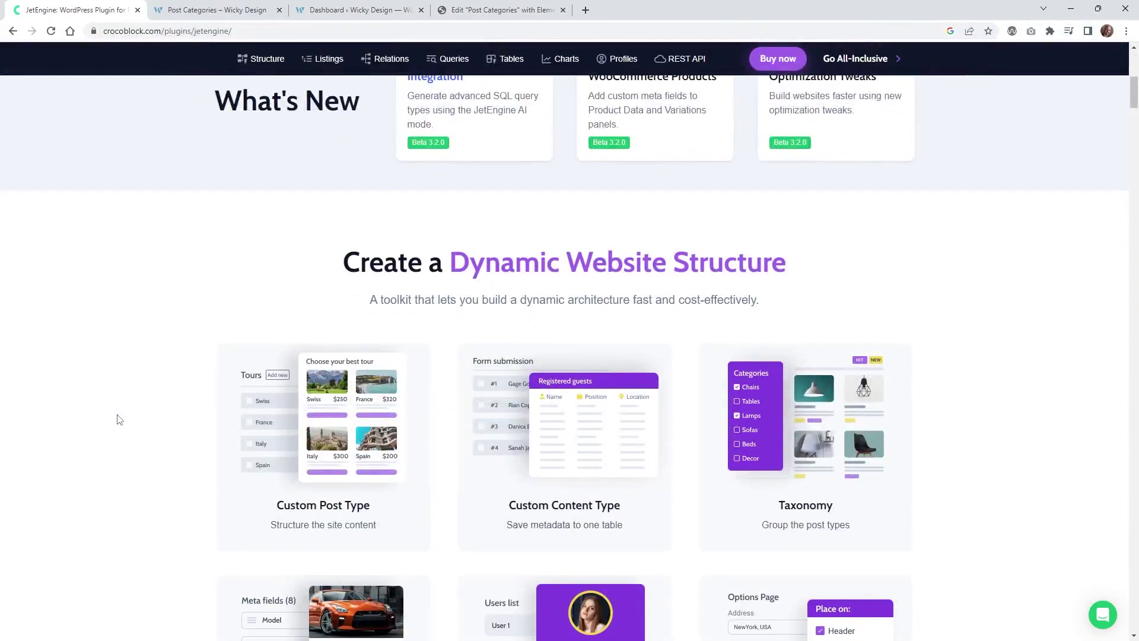
scroll(119, 420, "down", 4)
scroll(118, 419, "down", 8)
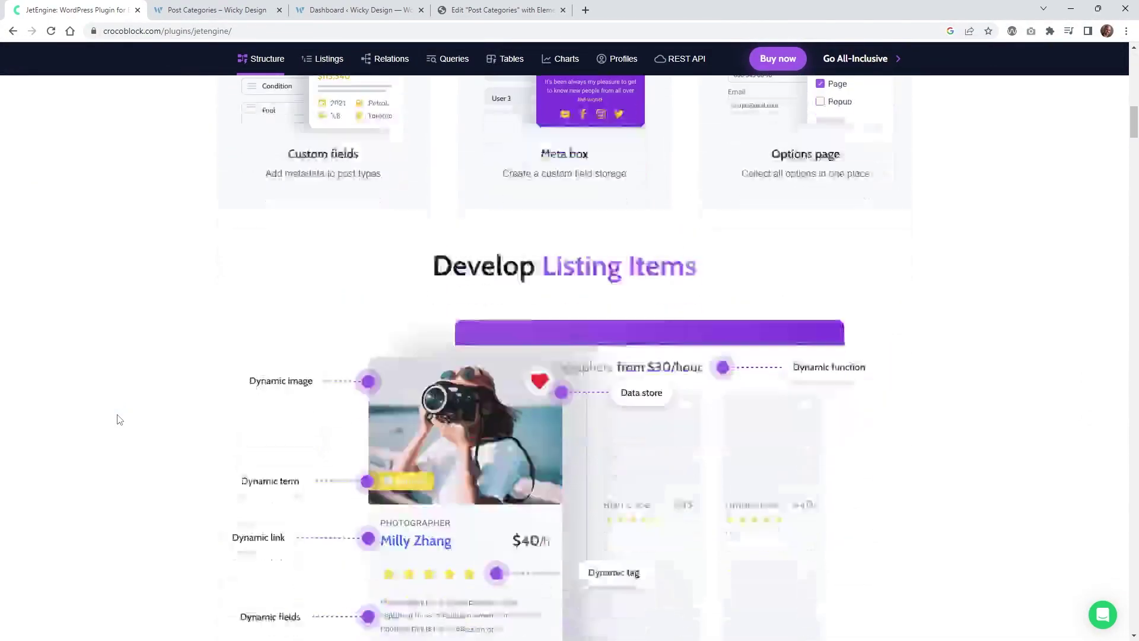
scroll(118, 420, "up", 4)
scroll(119, 420, "up", 17)
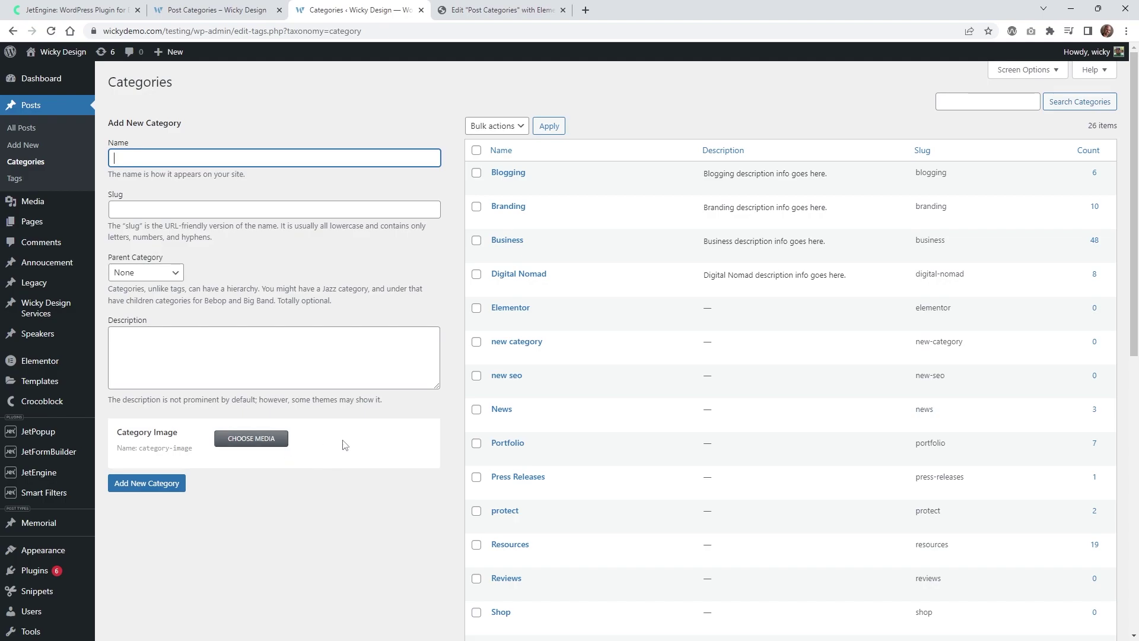
Step: Inspect the Blogging category's description and image, comparing it with the live Post Categories page
scroll(638, 325, "down", 1)
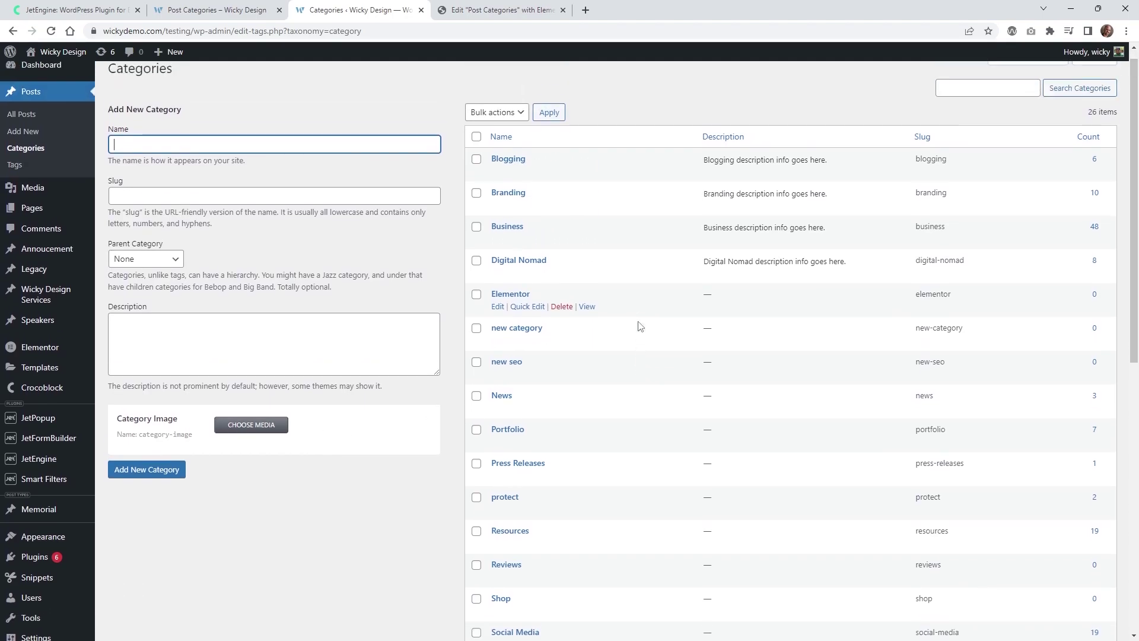
scroll(640, 325, "up", 1)
left_click(509, 173)
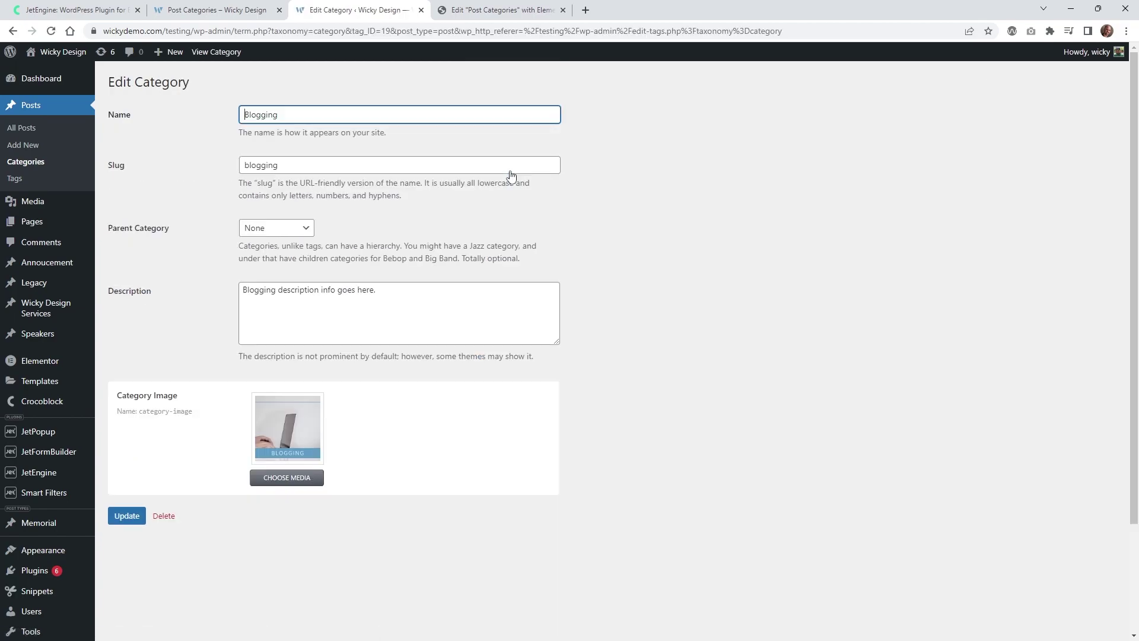
left_click(303, 295)
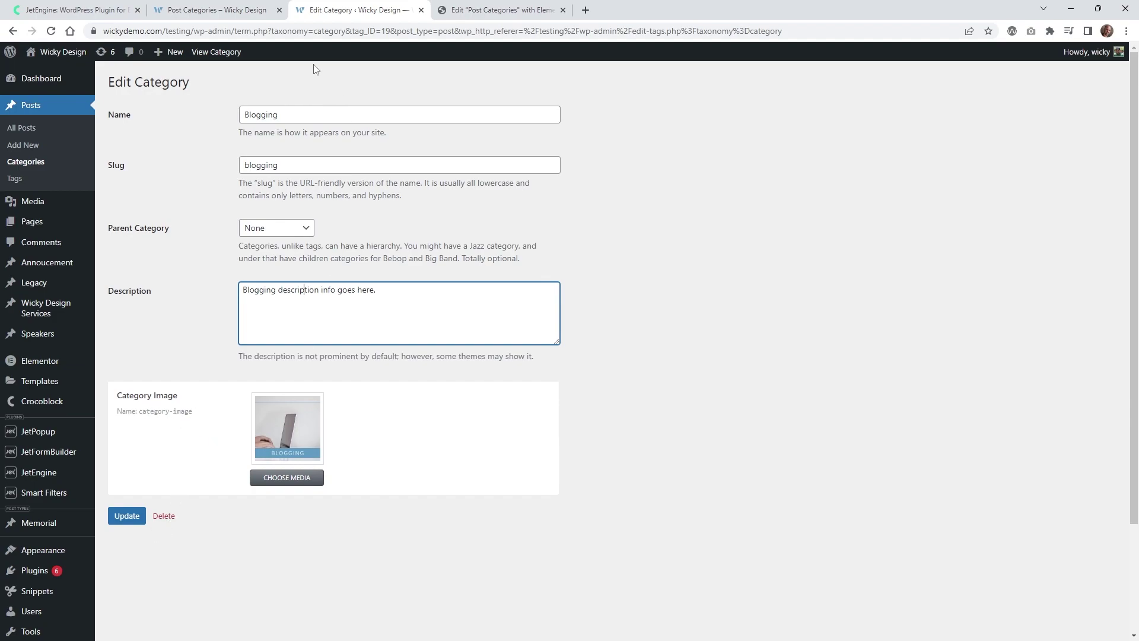
left_click(224, 5)
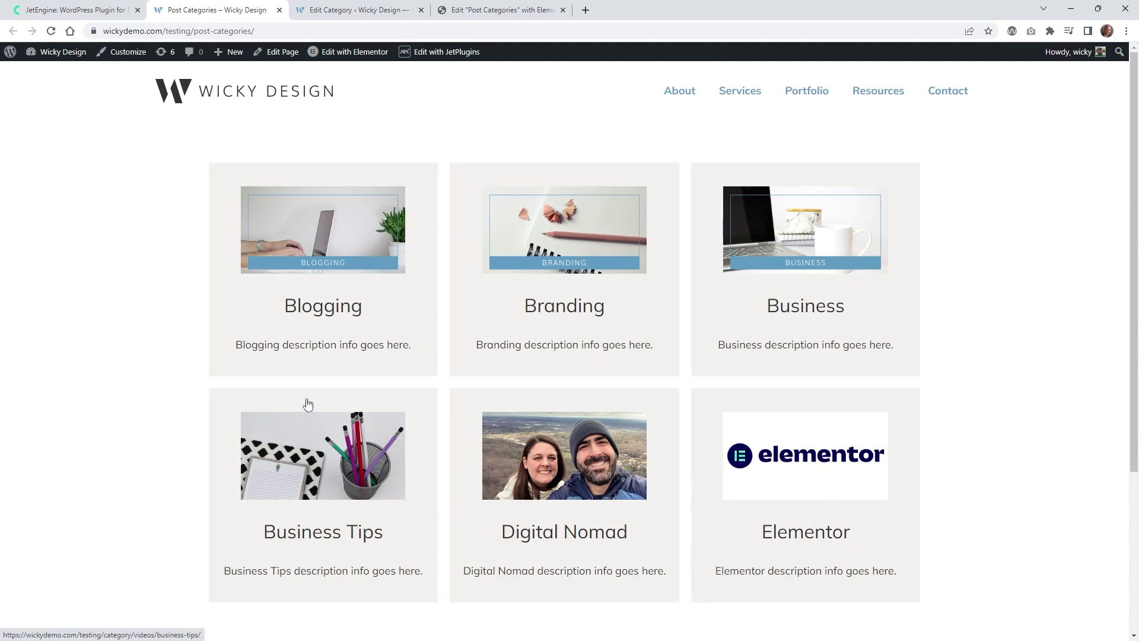
left_click(339, 7)
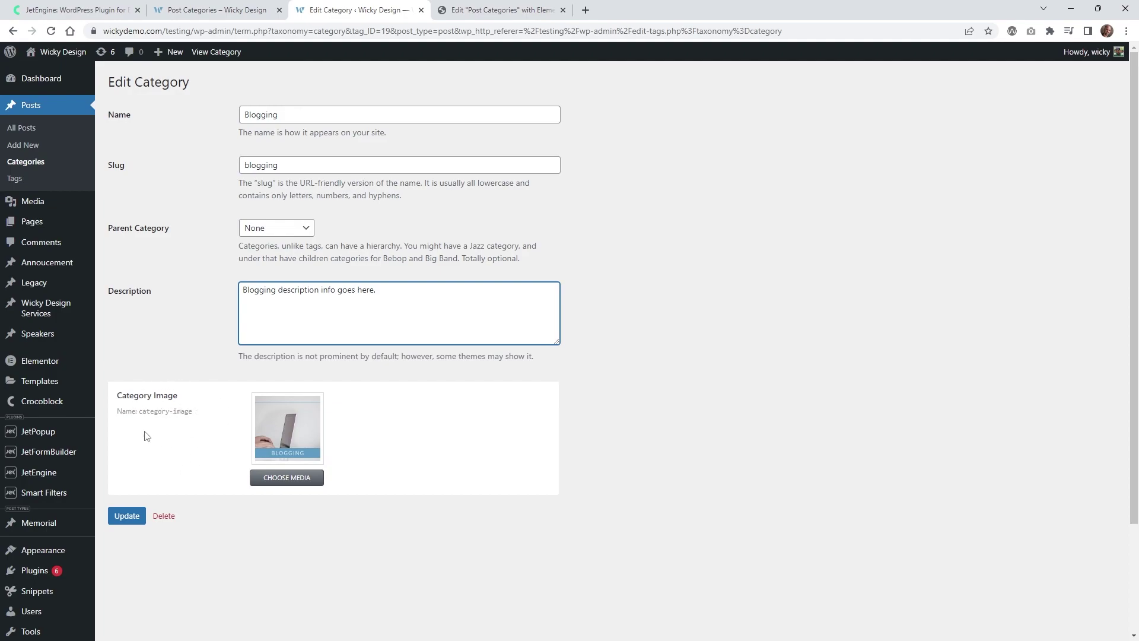
left_click(39, 472)
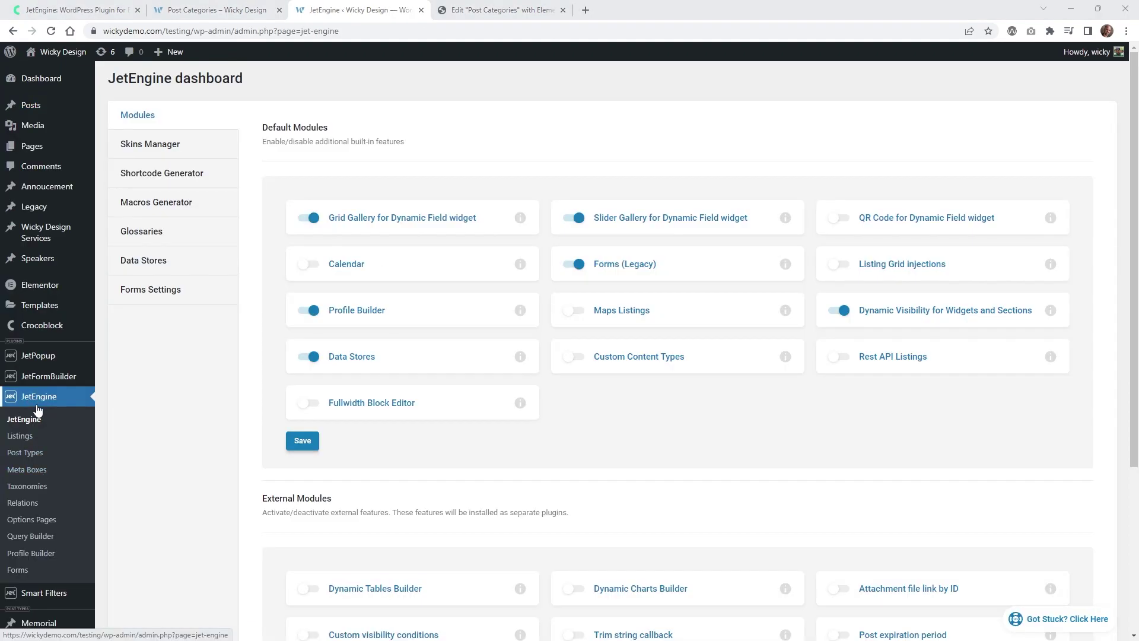
Step: Browse the JetEngine Meta Boxes list, briefly starting a new meta box before going back
left_click(27, 470)
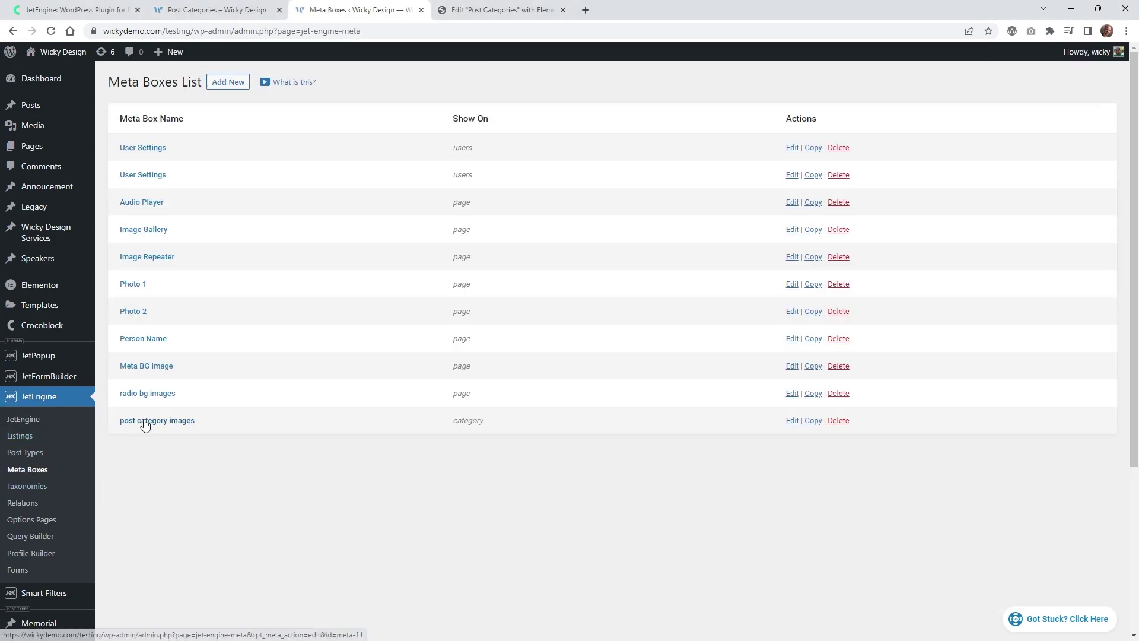
mouse_move(70, 150)
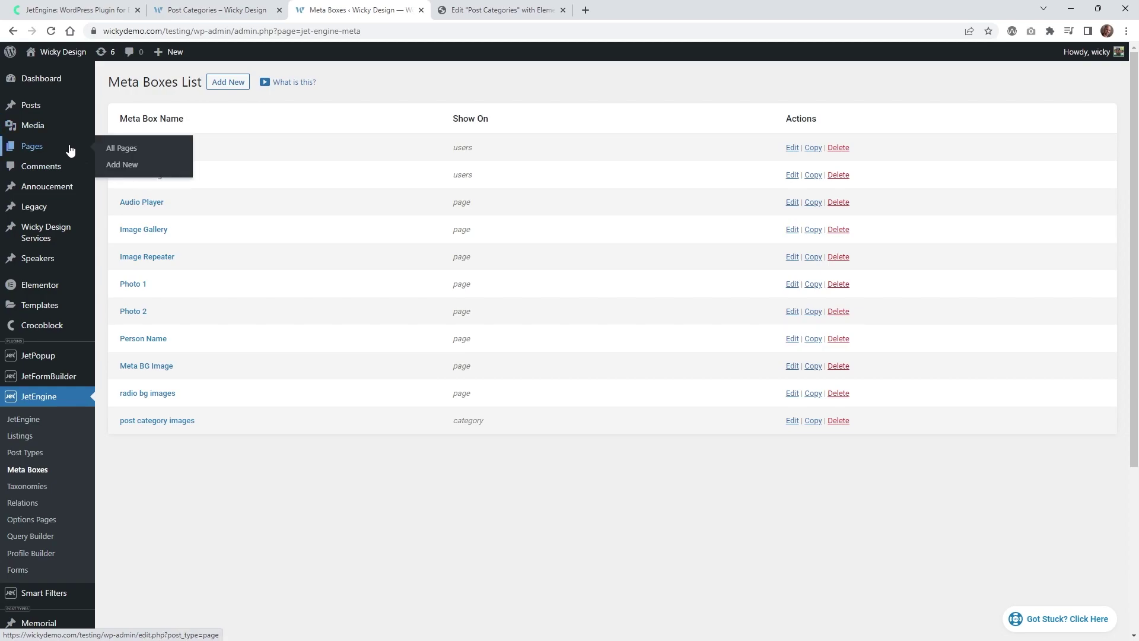
left_click(234, 94)
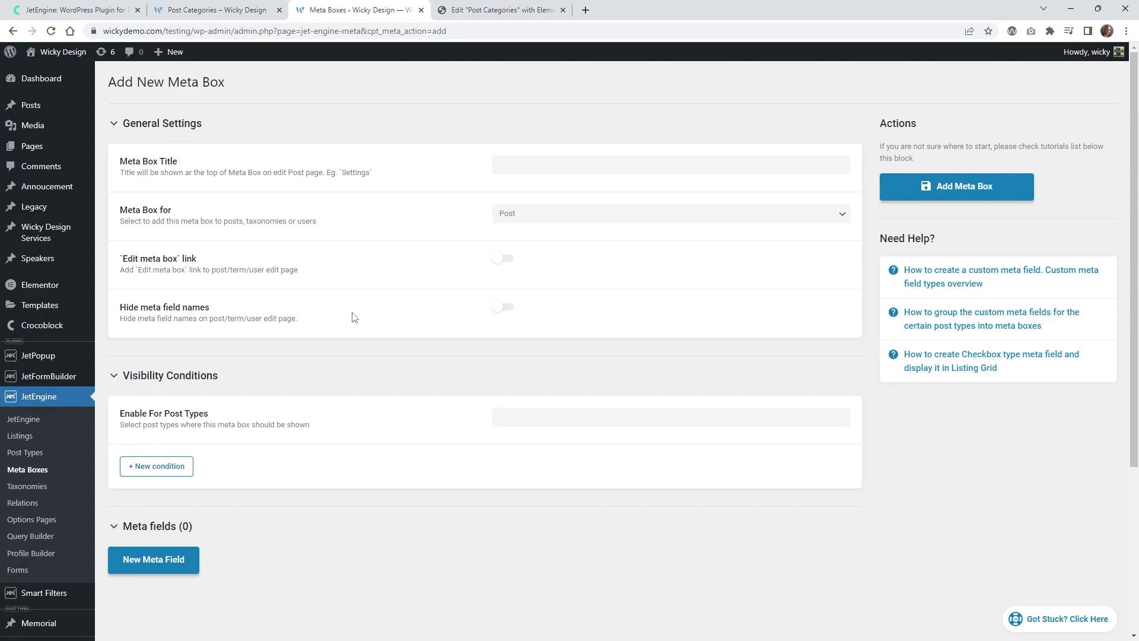
key("alt+Left")
Step: Edit the 'post category images' meta box, checking its title and keeping it assigned to Taxonomy
left_click(175, 423)
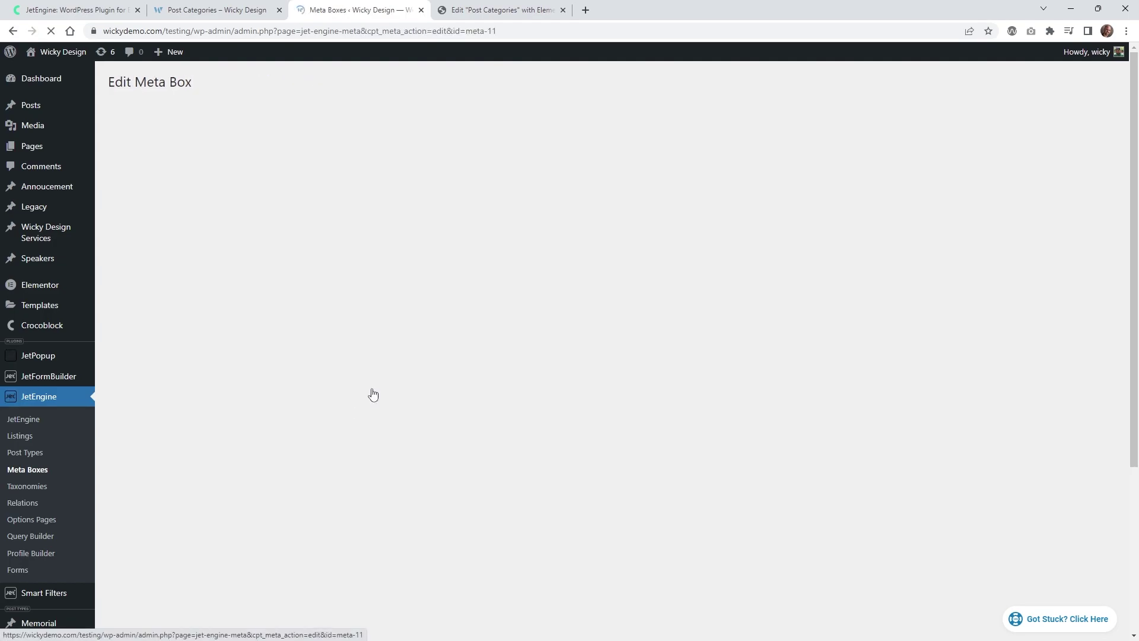
left_click(553, 166)
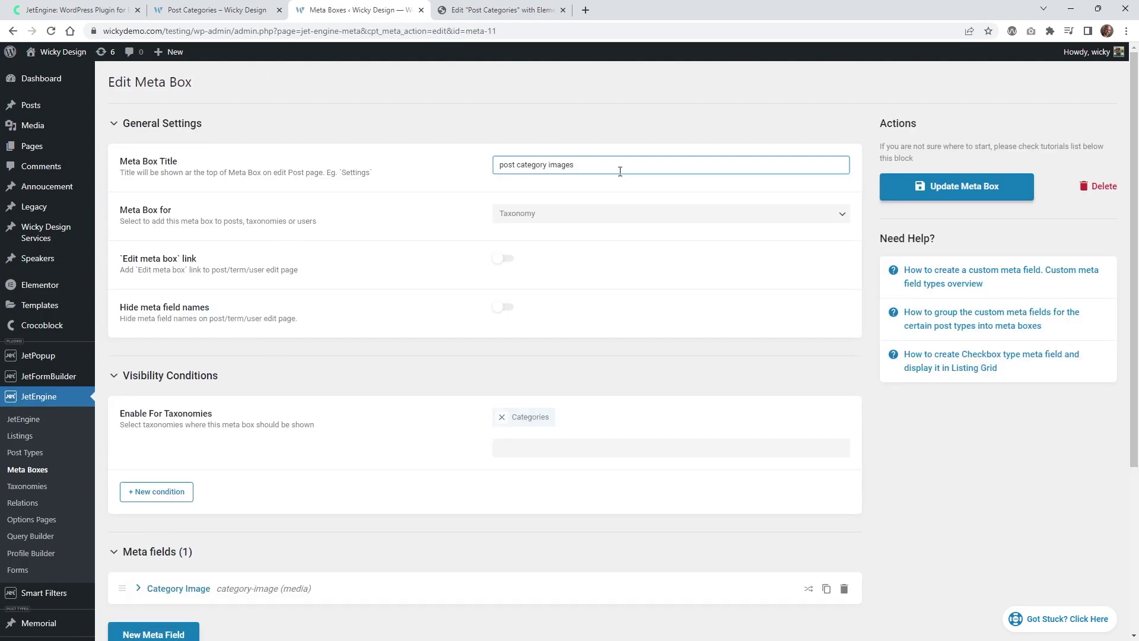
left_click_drag(617, 168, 495, 169)
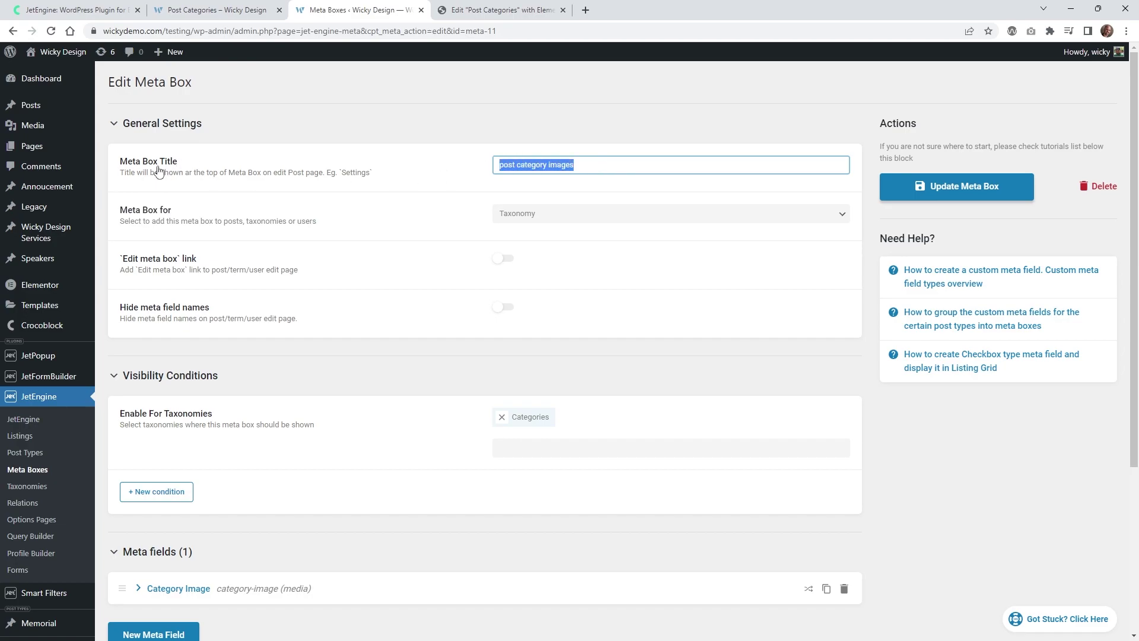
left_click(518, 166)
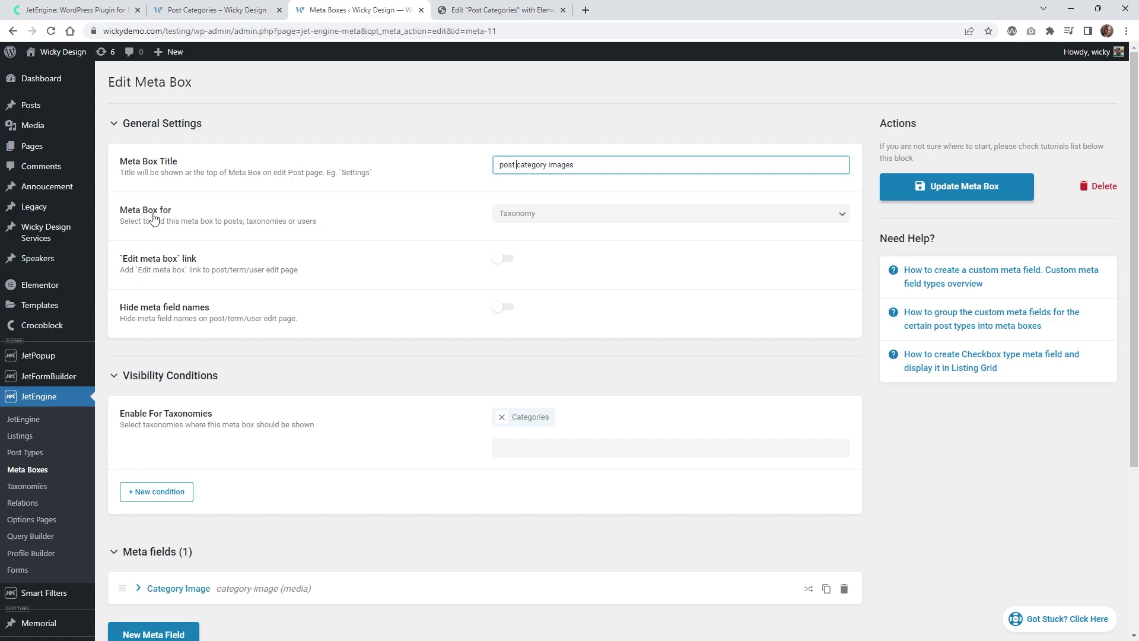
left_click(557, 214)
left_click(535, 240)
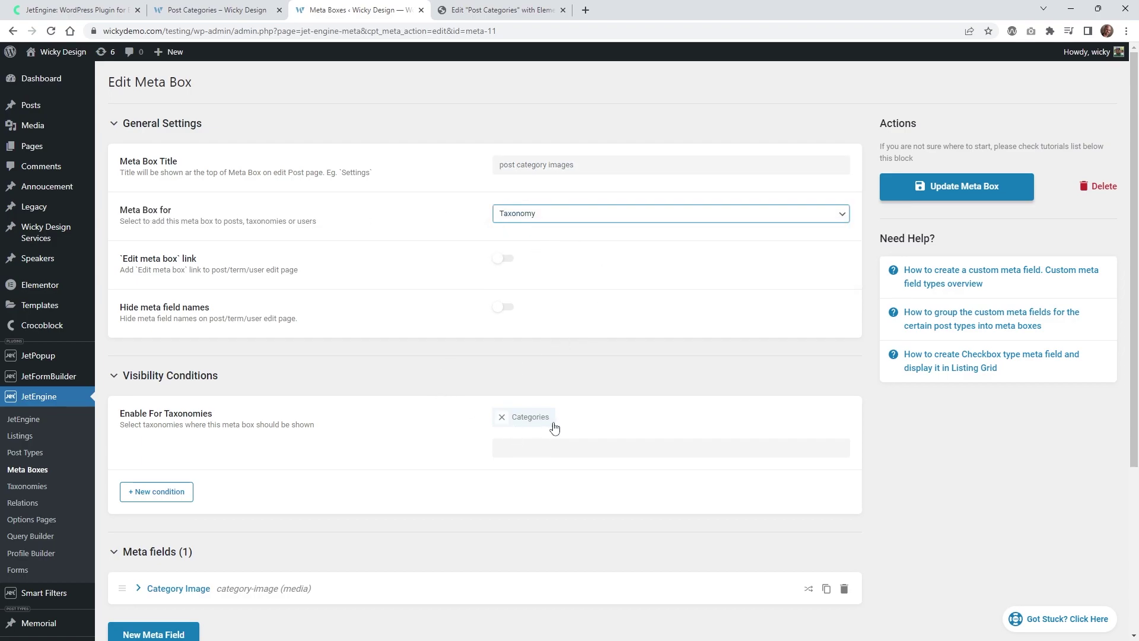
Step: Expand the Category Image field's settings in the meta box
scroll(436, 409, "down", 1)
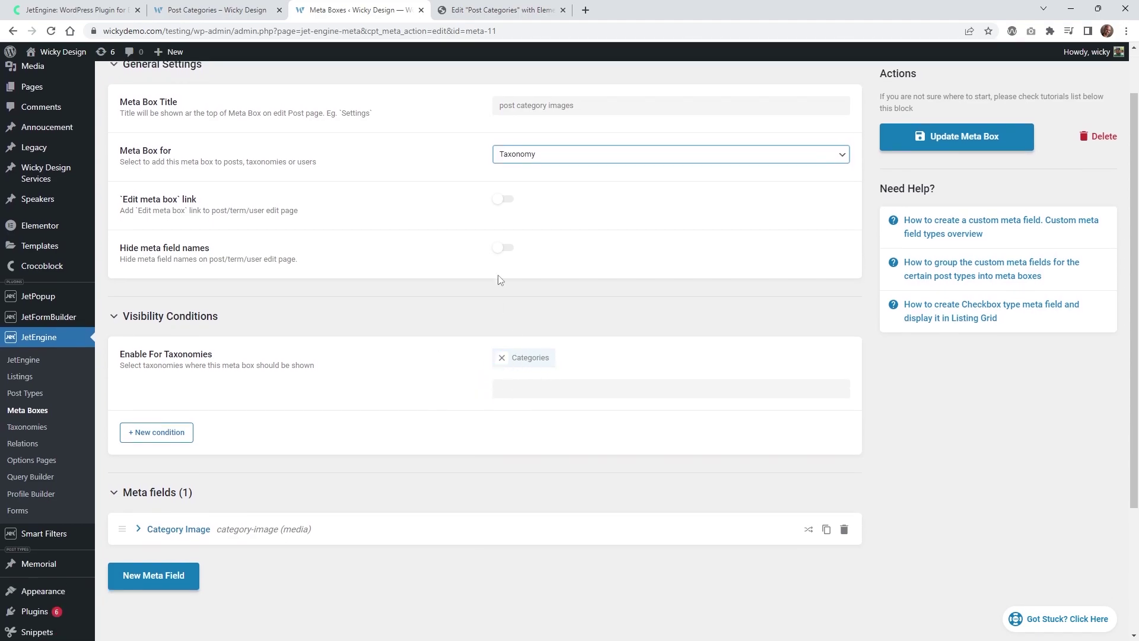
scroll(449, 357, "down", 1)
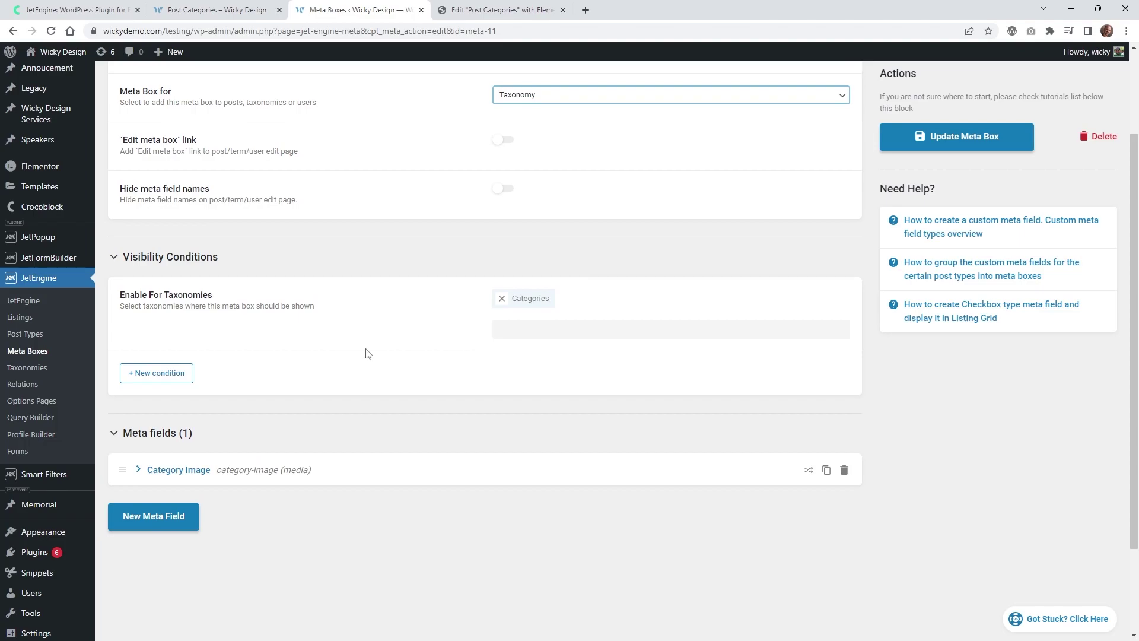
left_click(140, 469)
scroll(276, 415, "down", 3)
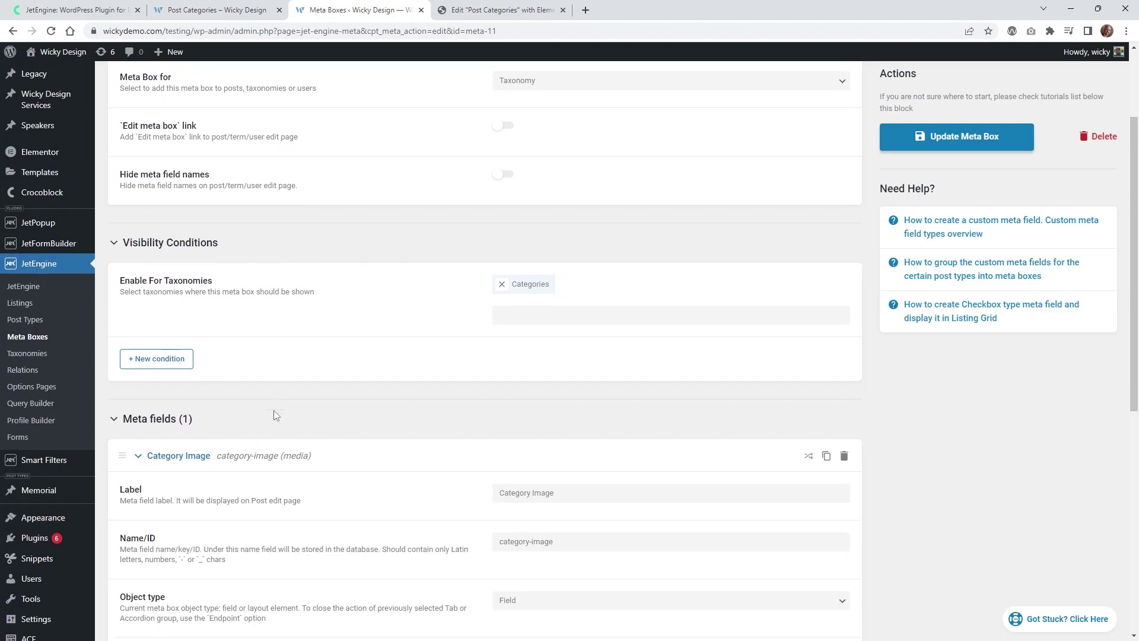
scroll(342, 364, "down", 4)
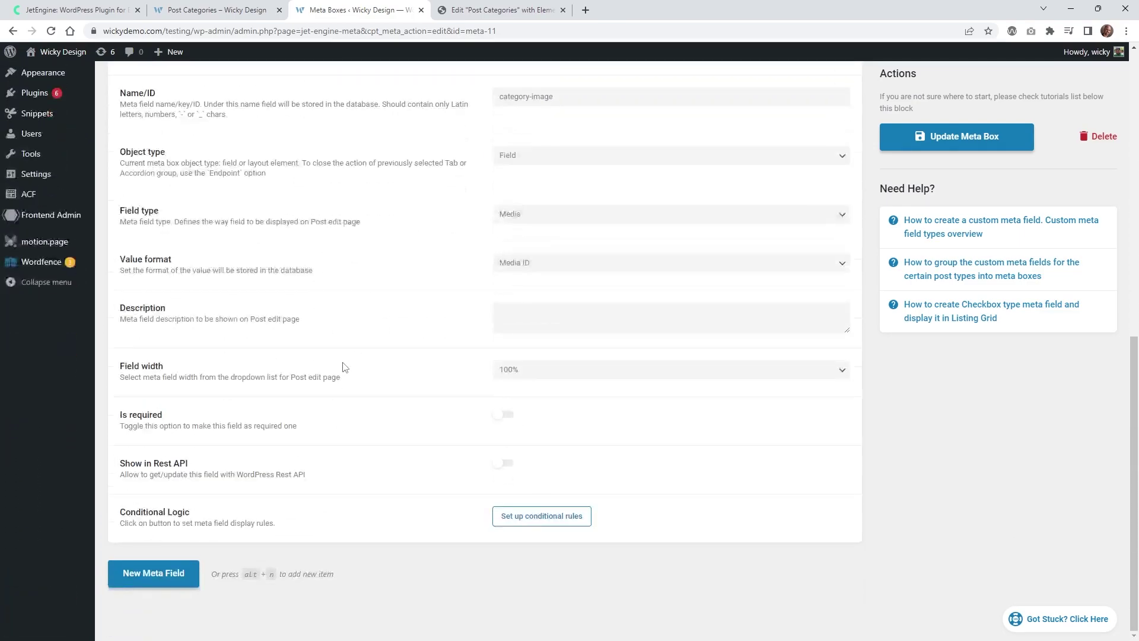
scroll(344, 365, "up", 2)
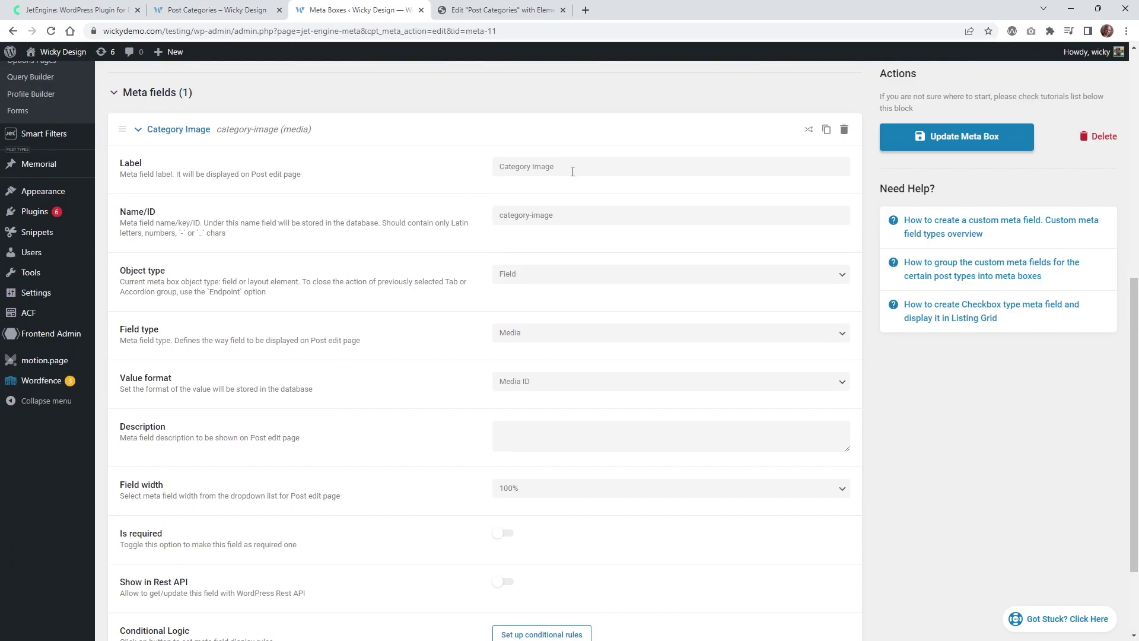
Step: Check the field's label 'Category Image' and its Name/ID 'category-image'
left_click(617, 159)
left_click_drag(594, 163, 471, 172)
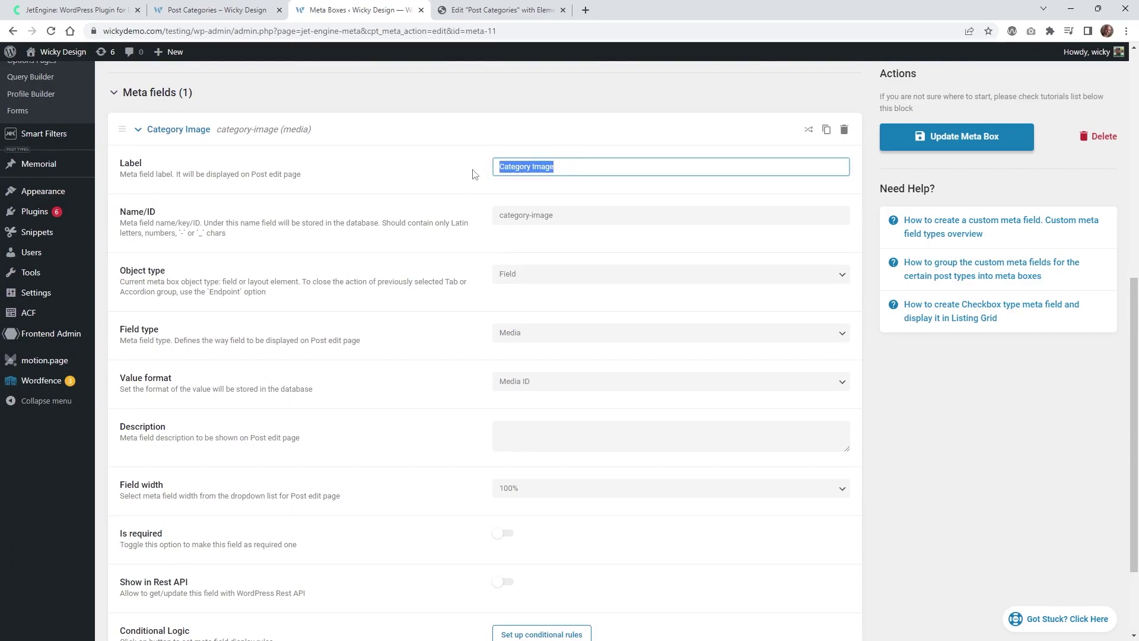
left_click(543, 217)
left_click_drag(565, 222, 469, 218)
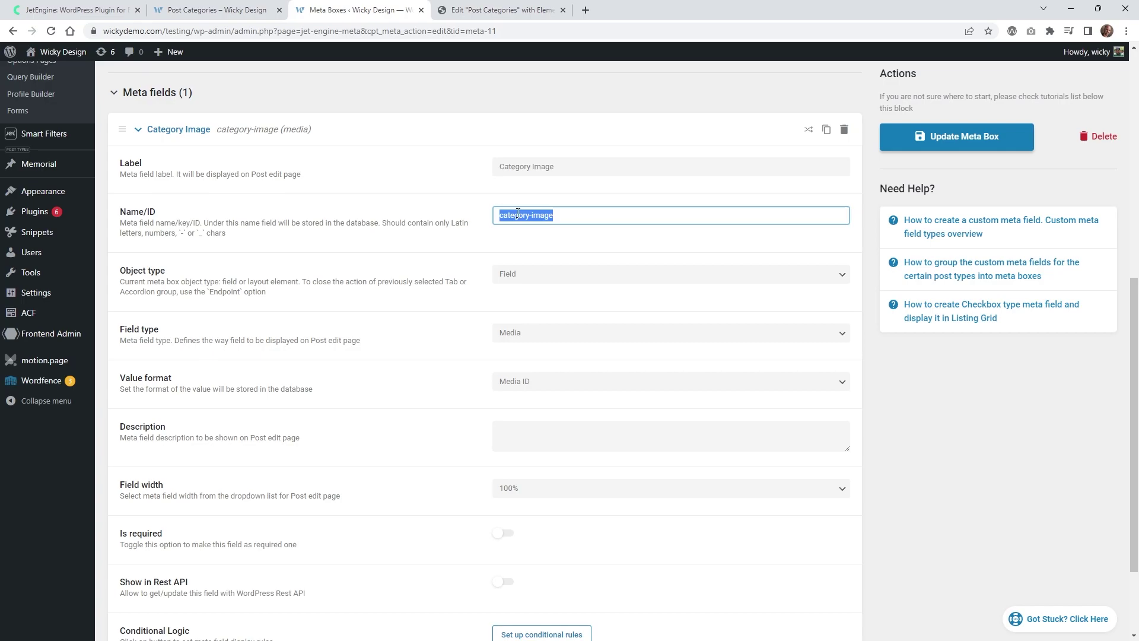
Step: Keep Object type Field, Field type Media and Value format Media ID
left_click(517, 279)
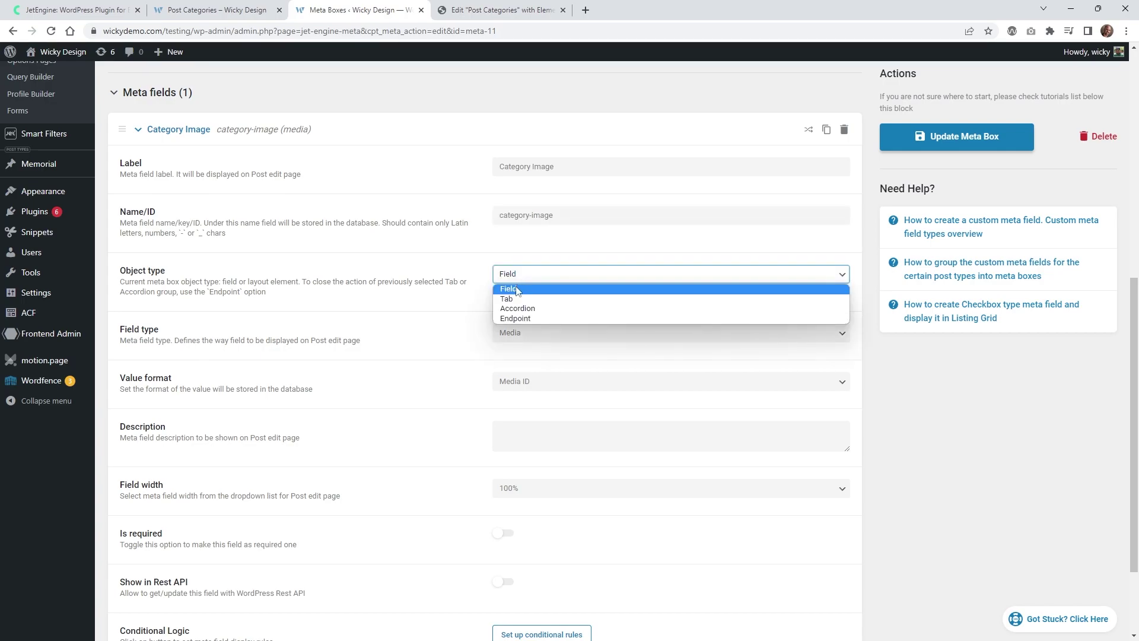
left_click(518, 290)
left_click(521, 334)
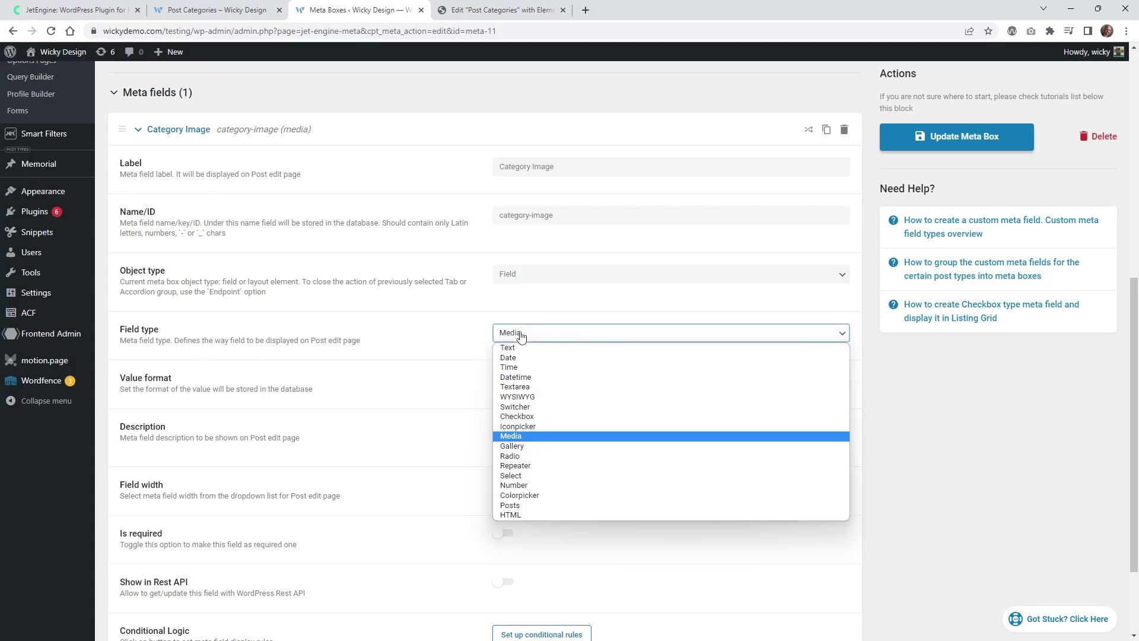
left_click(521, 438)
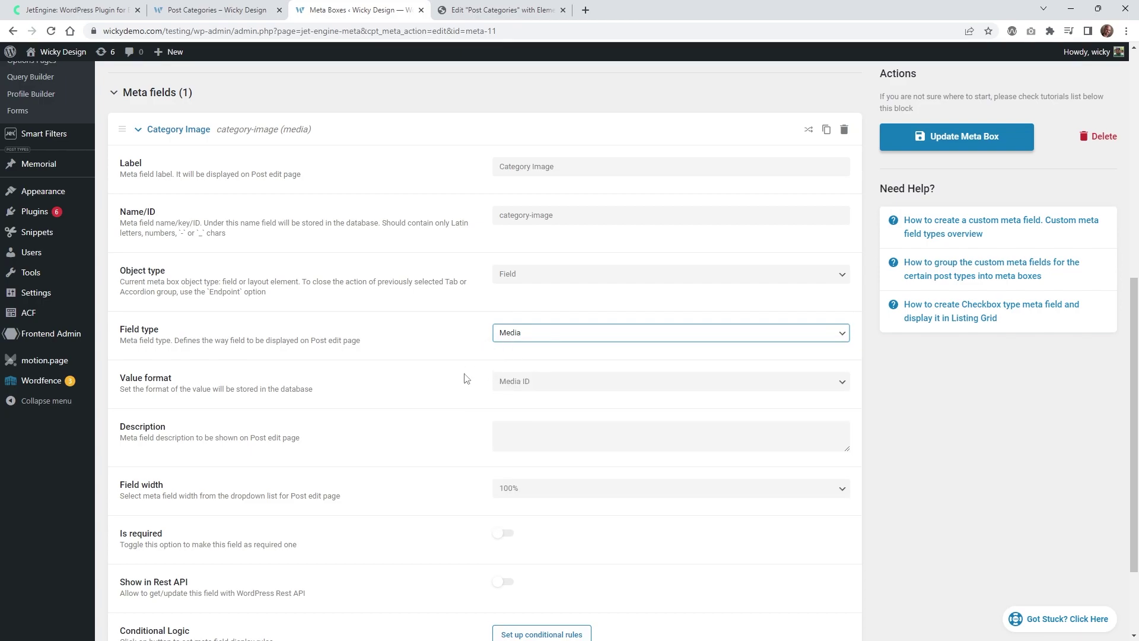
left_click(506, 381)
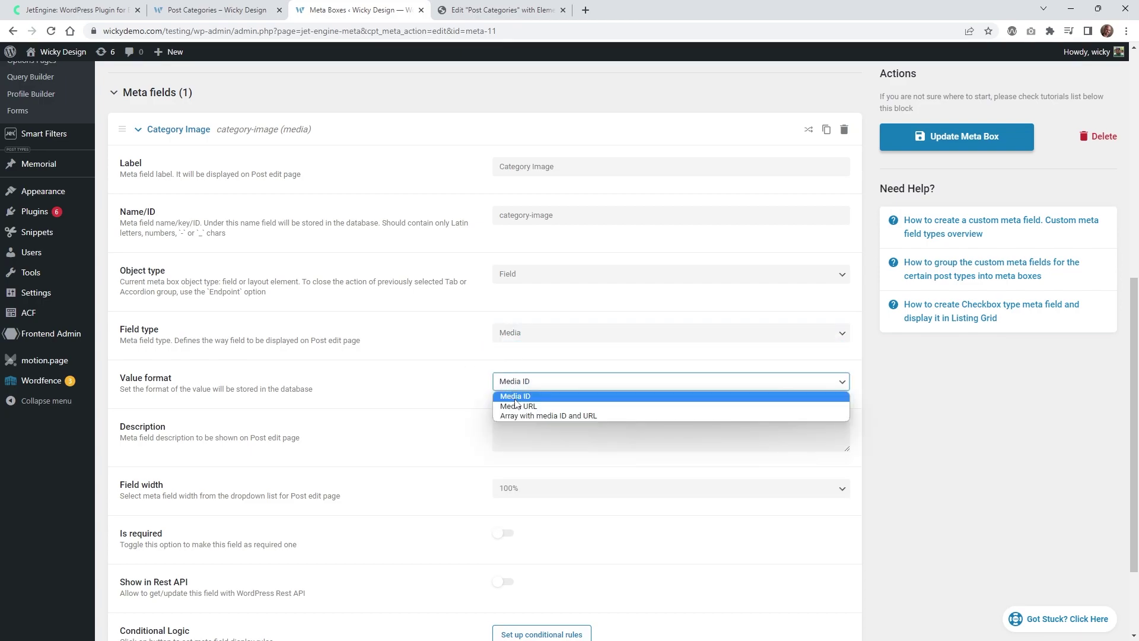
left_click(515, 403)
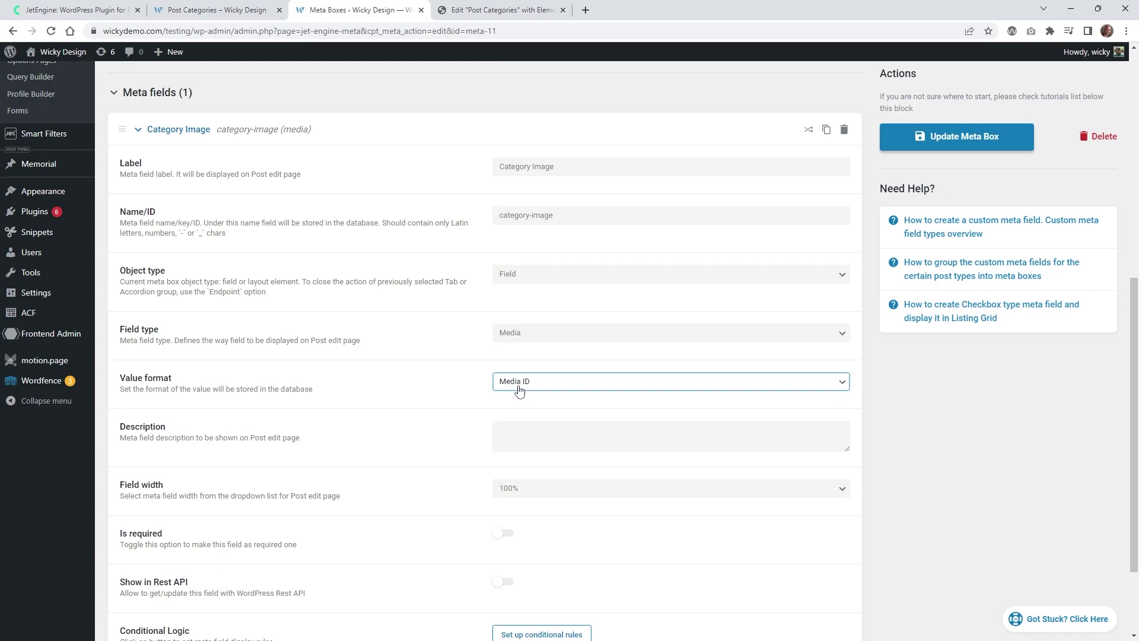
Step: Save the meta box with Update Meta Box and go to Posts > Categories
scroll(450, 399, "down", 2)
scroll(451, 364, "up", 4)
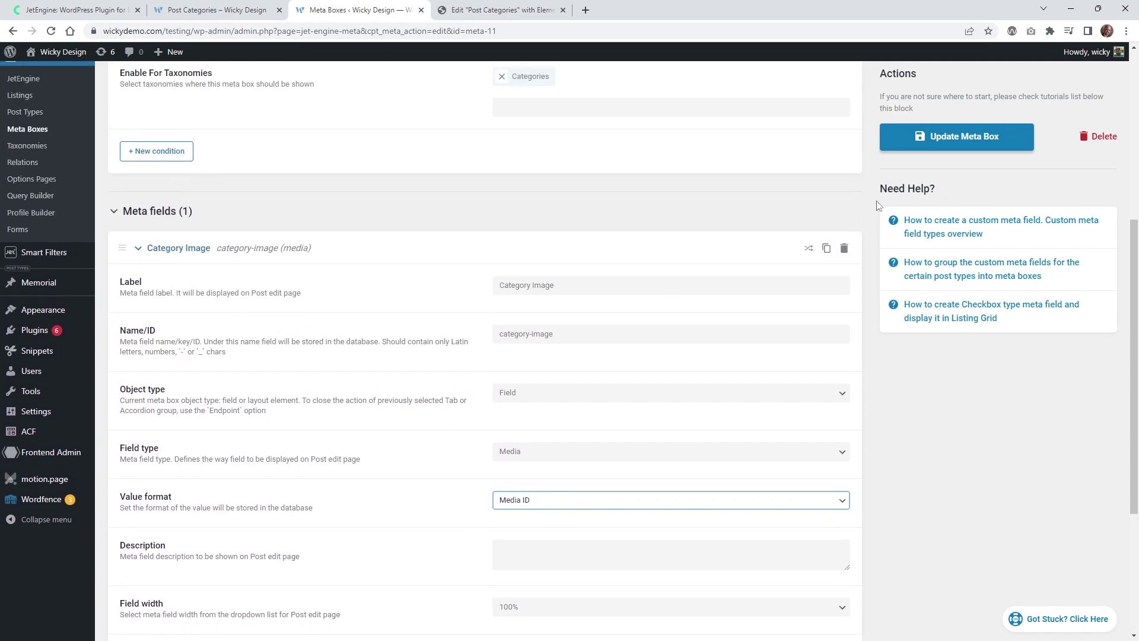
left_click(956, 136)
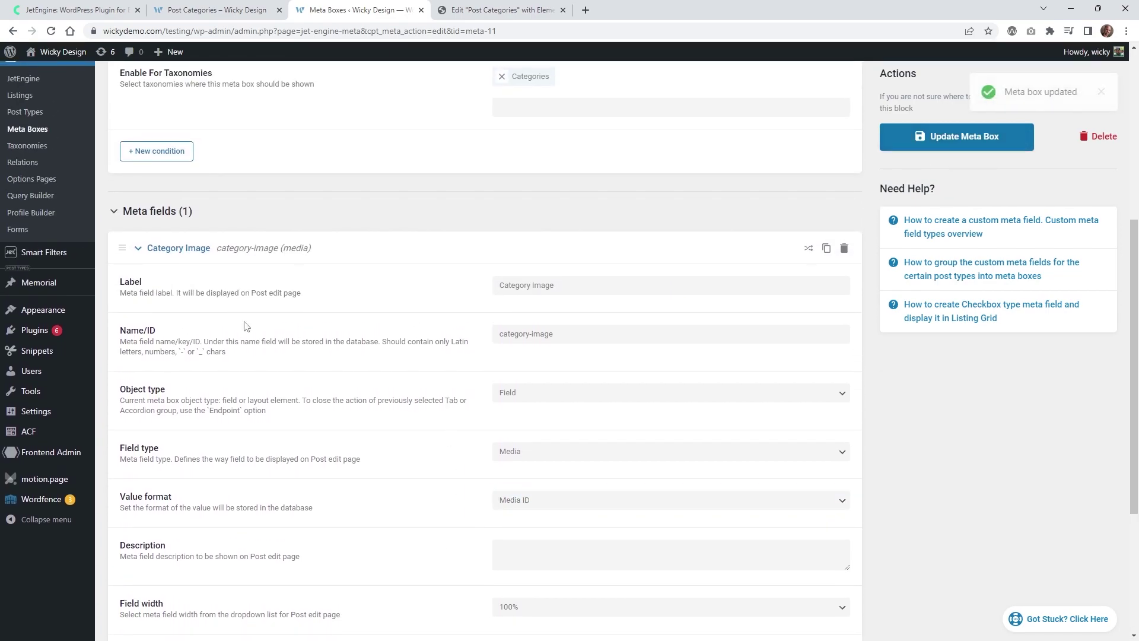
scroll(246, 326, "up", 5)
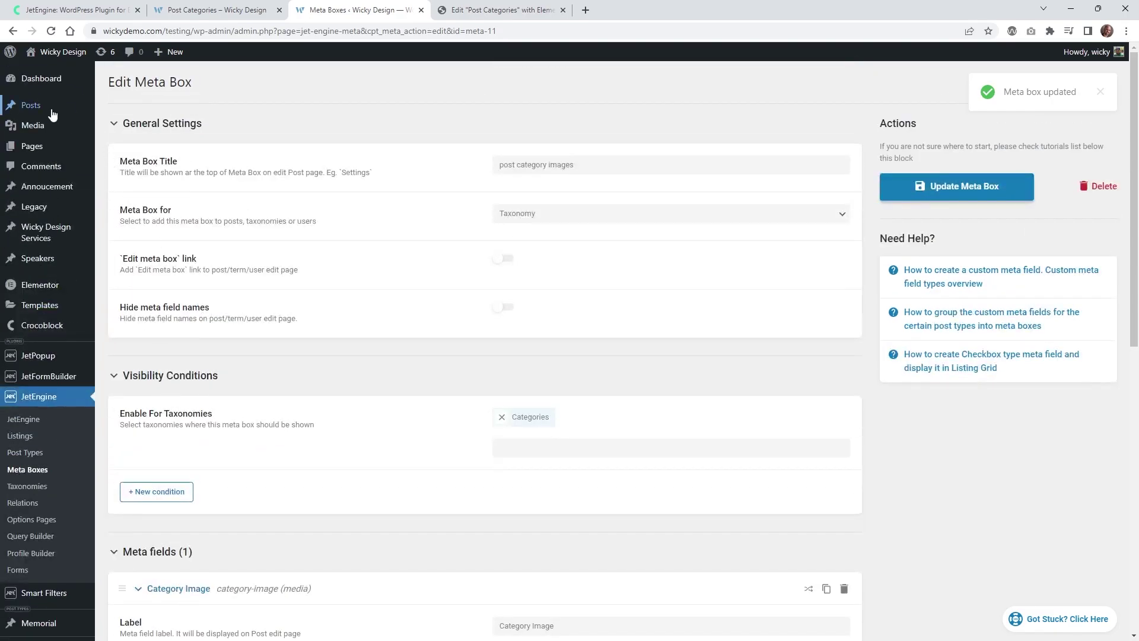
mouse_move(52, 115)
left_click(141, 145)
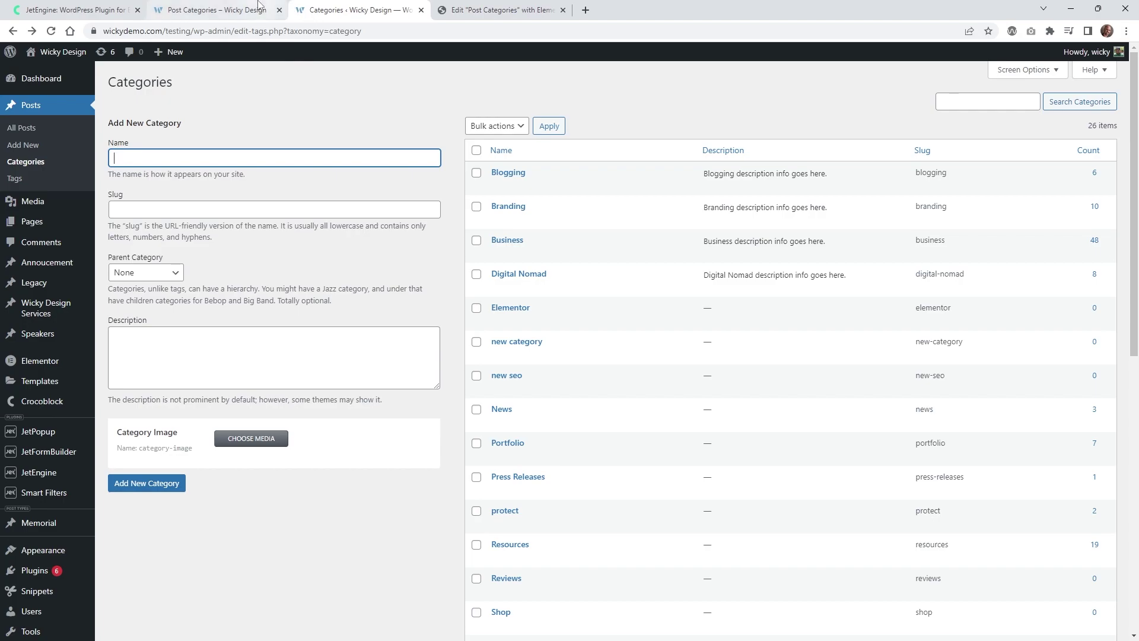
left_click(219, 10)
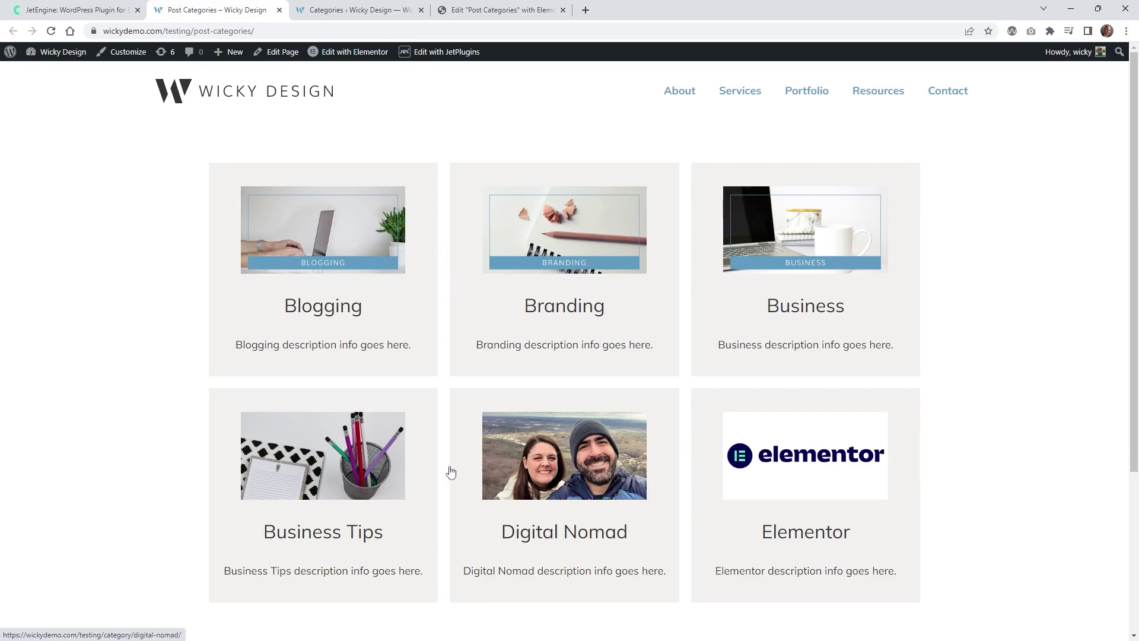
left_click(354, 5)
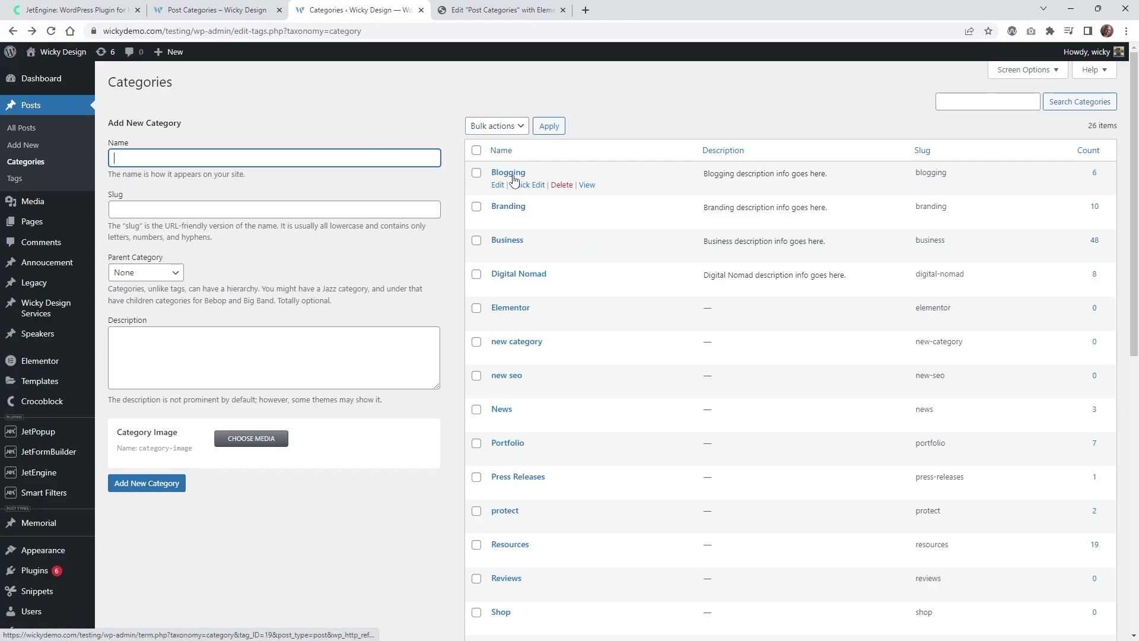
mouse_move(64, 436)
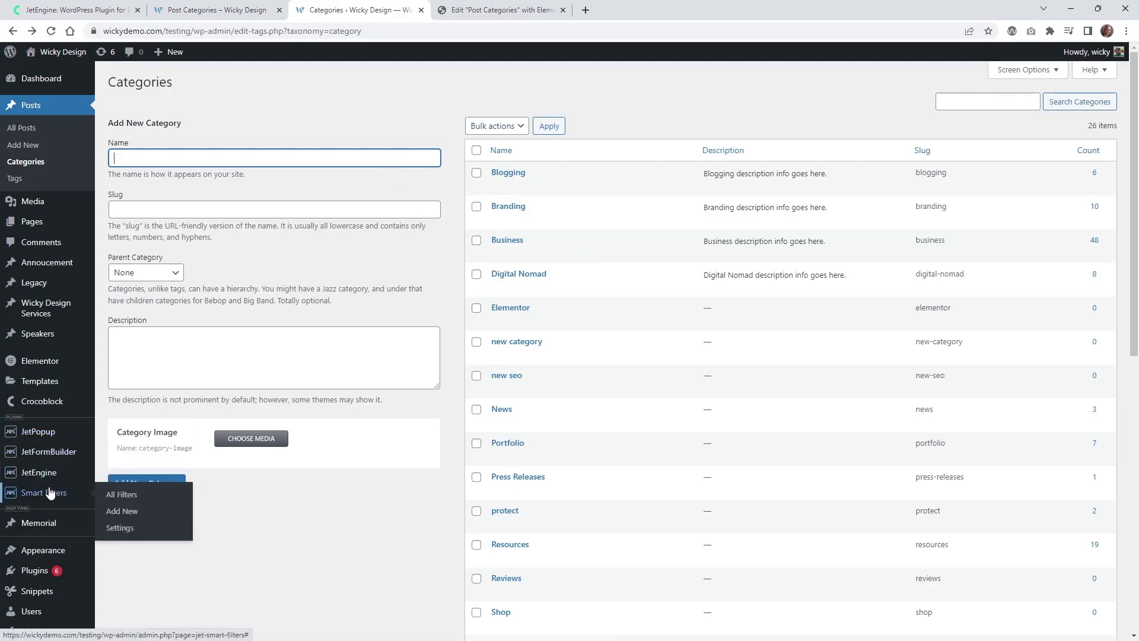
mouse_move(50, 480)
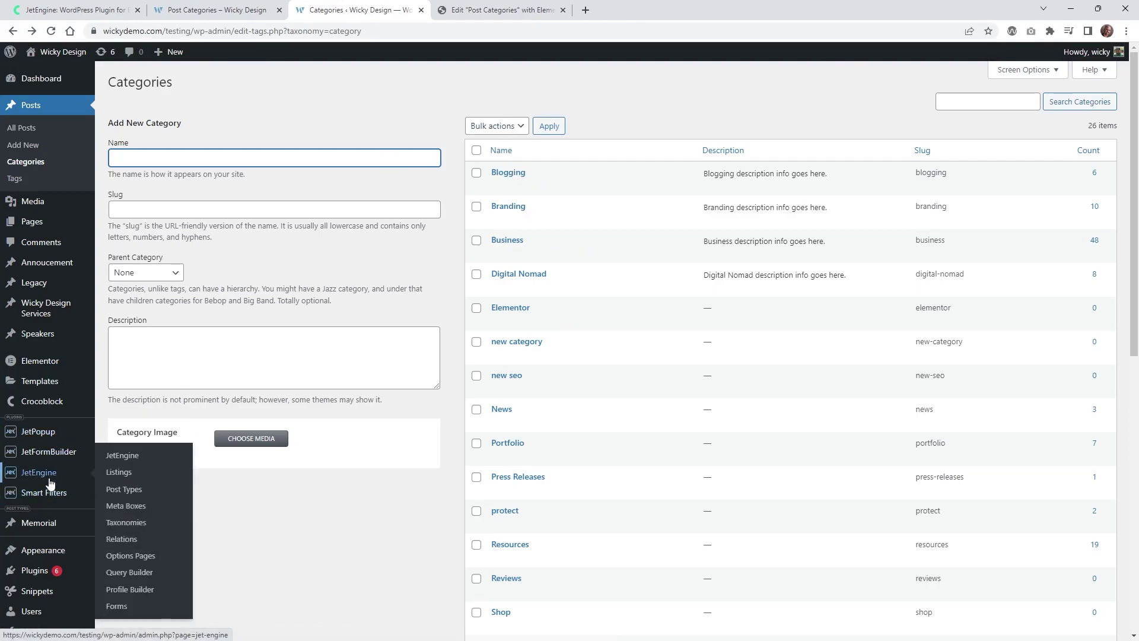
Step: Set the Post Category Image listing's source to Terms from the Categories taxonomy
left_click(119, 473)
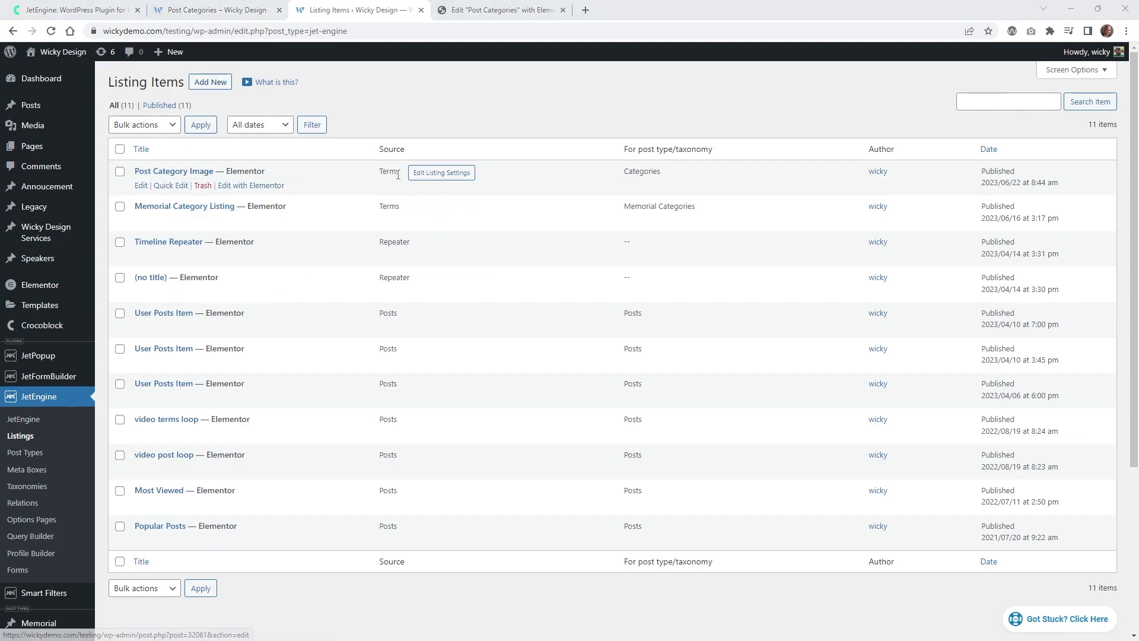
left_click(433, 172)
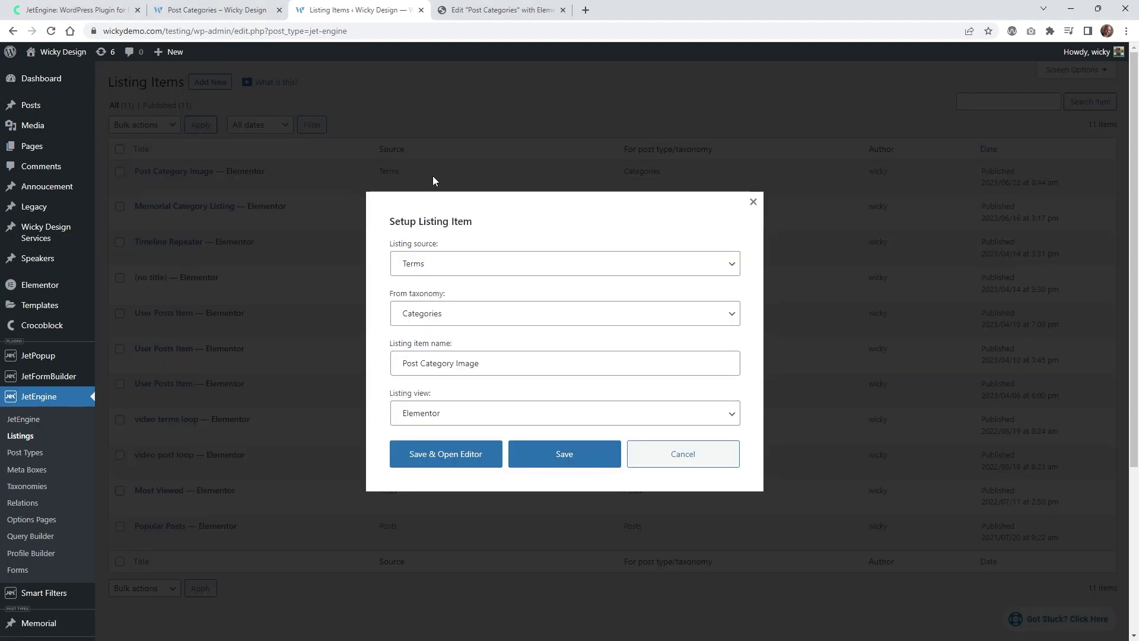
left_click(433, 271)
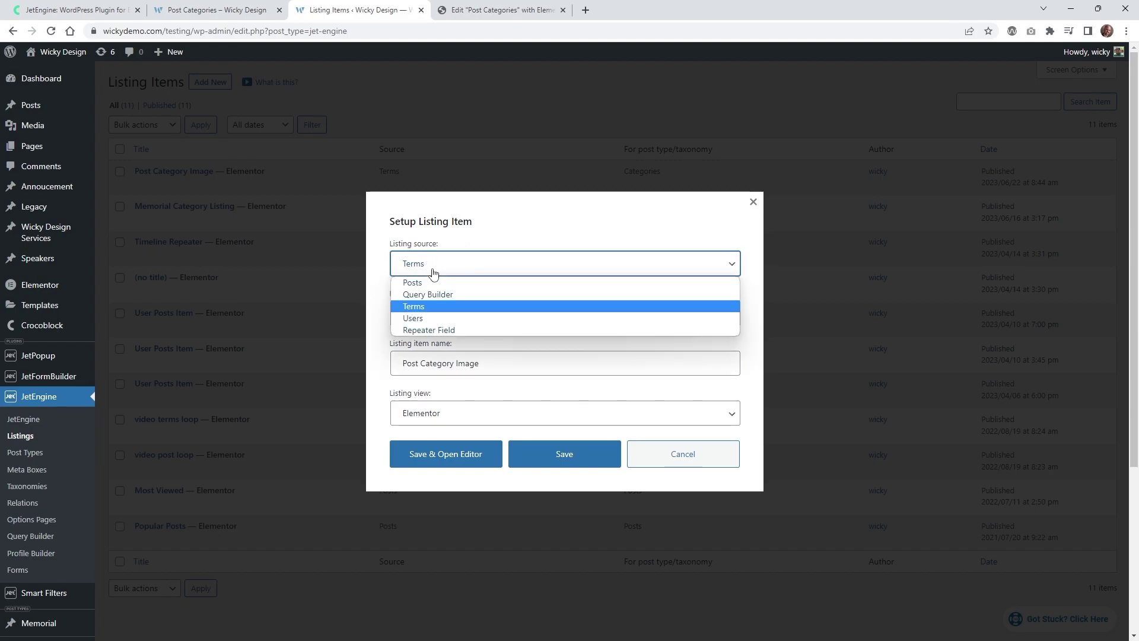
left_click(424, 308)
left_click(451, 318)
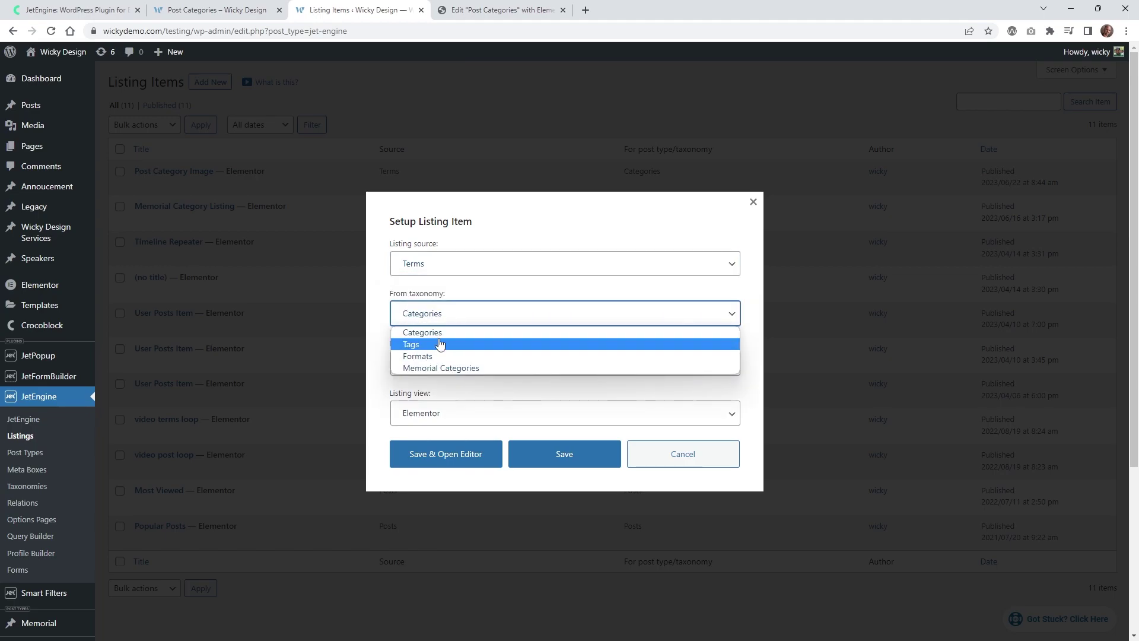
left_click(439, 333)
left_click(475, 370)
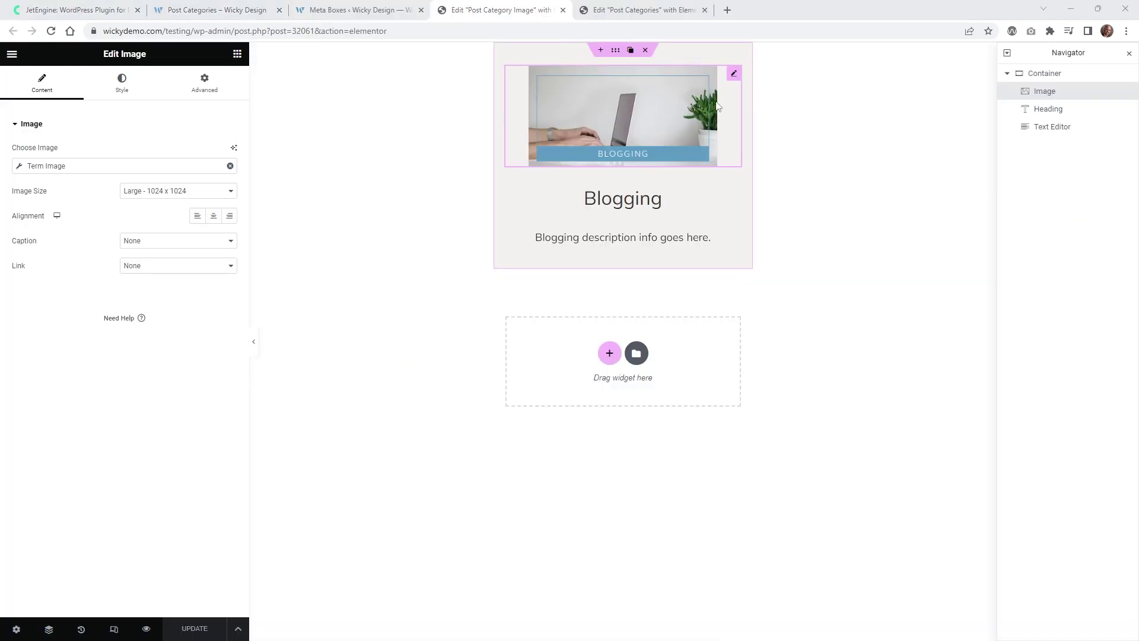
Step: Set the listing image's dynamic source to Term Image, taxonomy Categories, meta field category-image
mouse_move(734, 74)
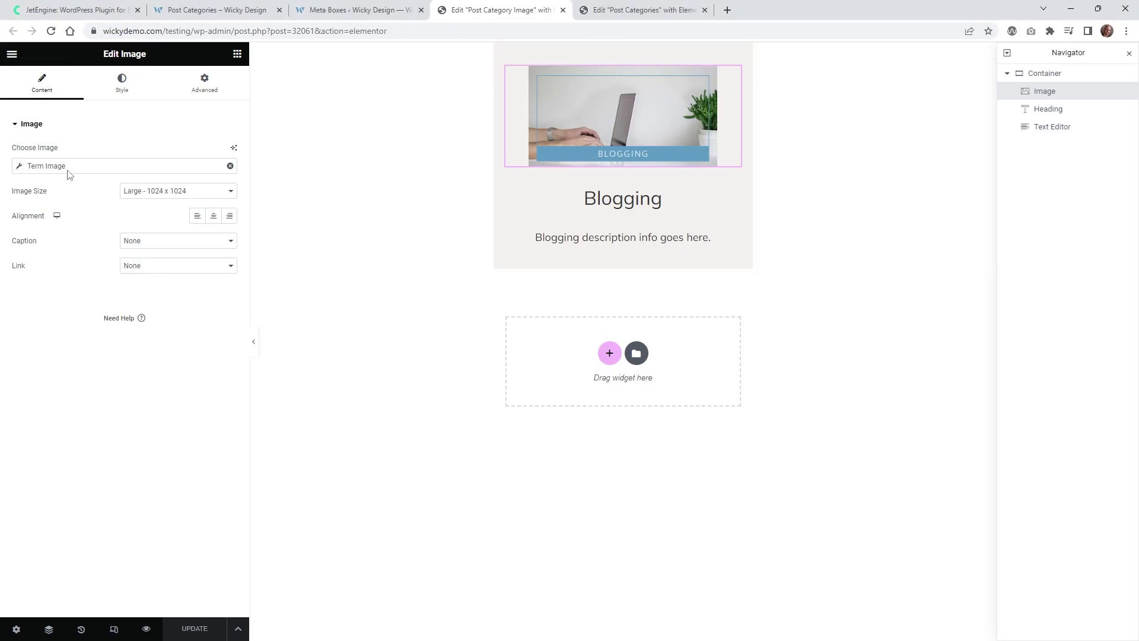
left_click(230, 166)
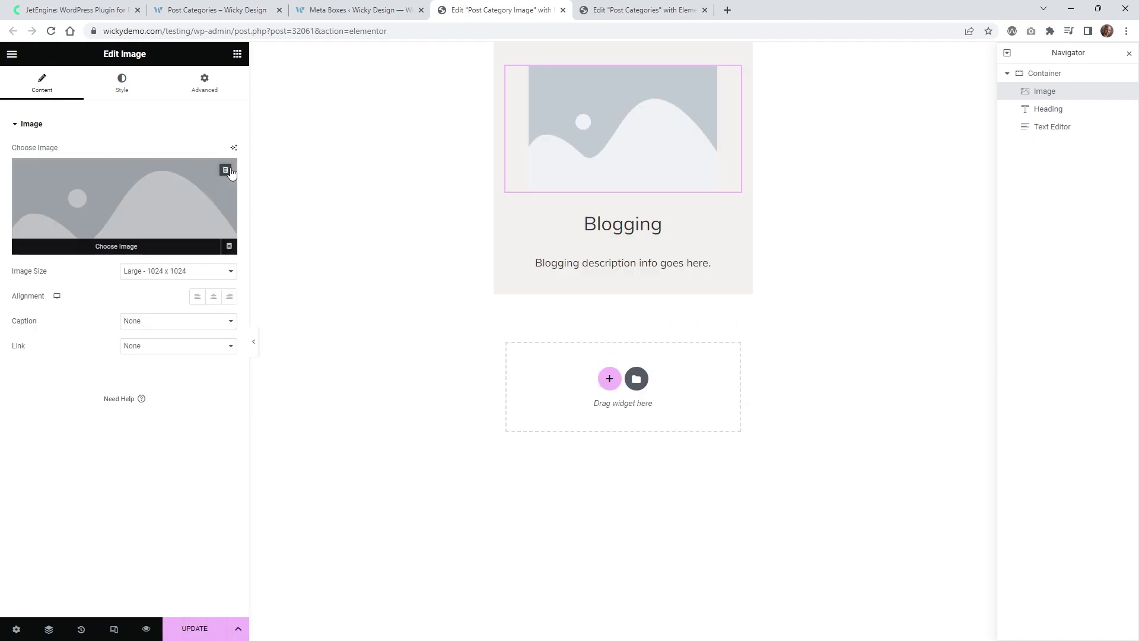
left_click(230, 247)
left_click_drag(234, 273, 231, 353)
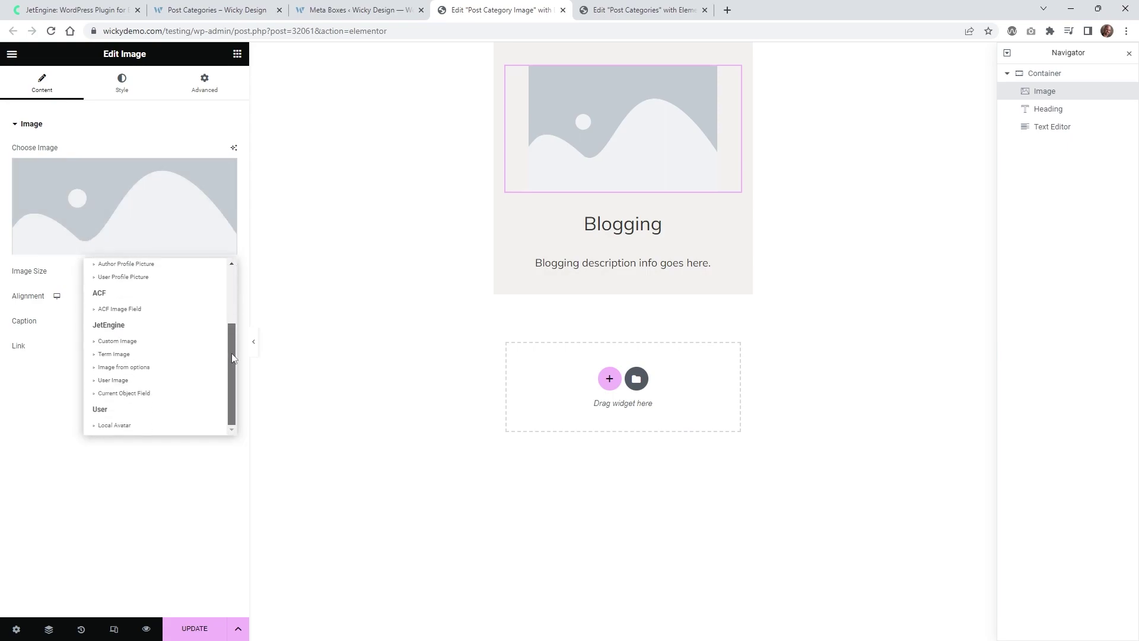
left_click(119, 358)
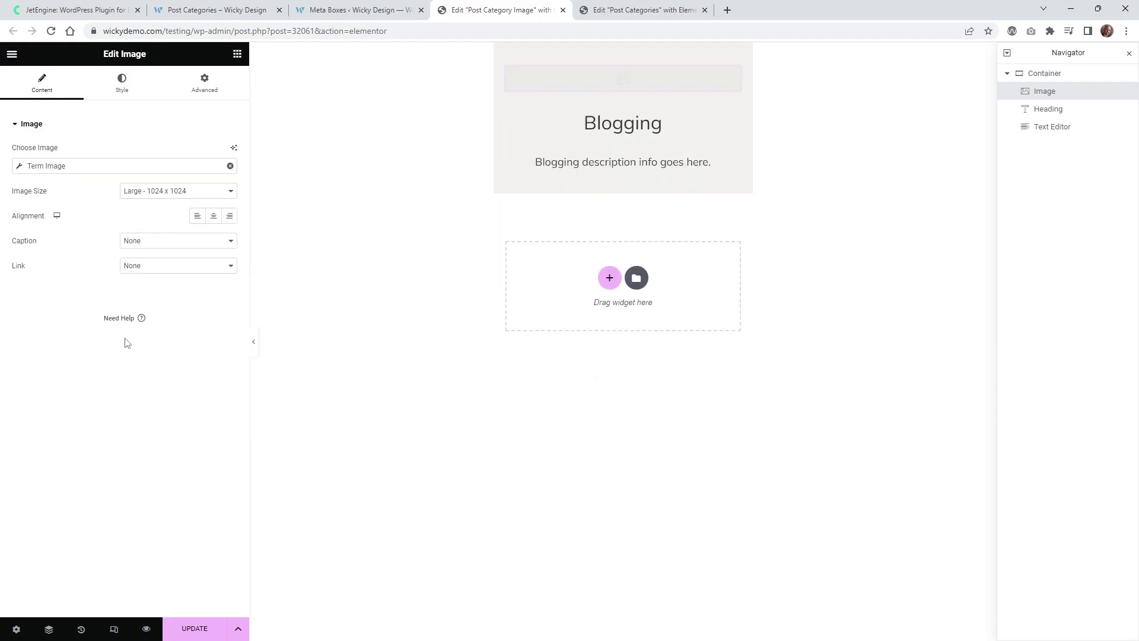
left_click(81, 170)
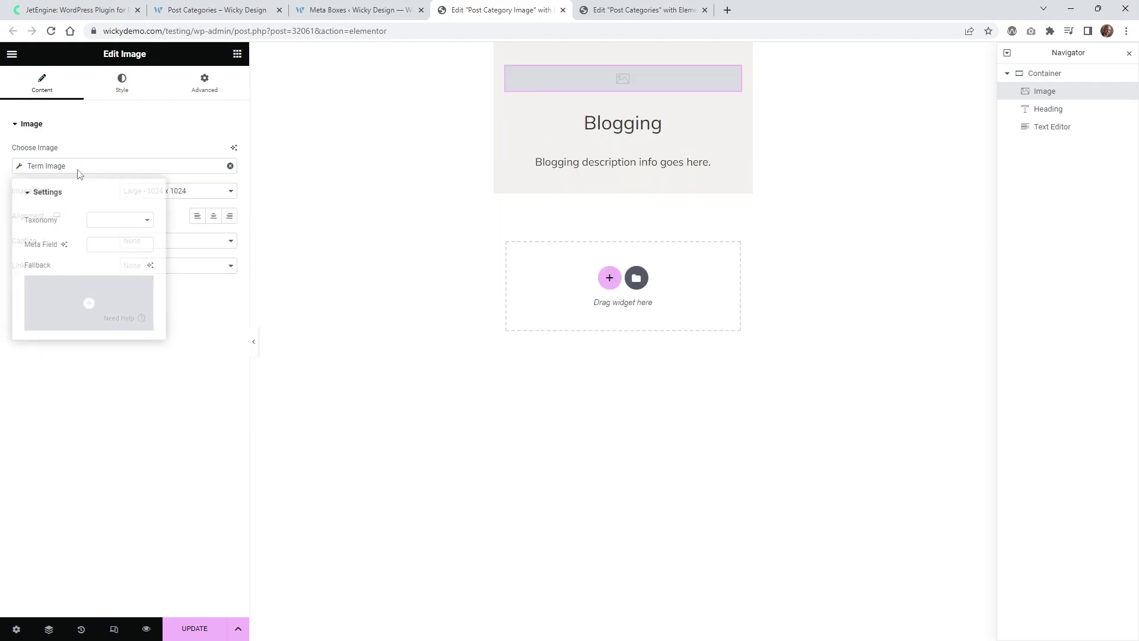
left_click(113, 221)
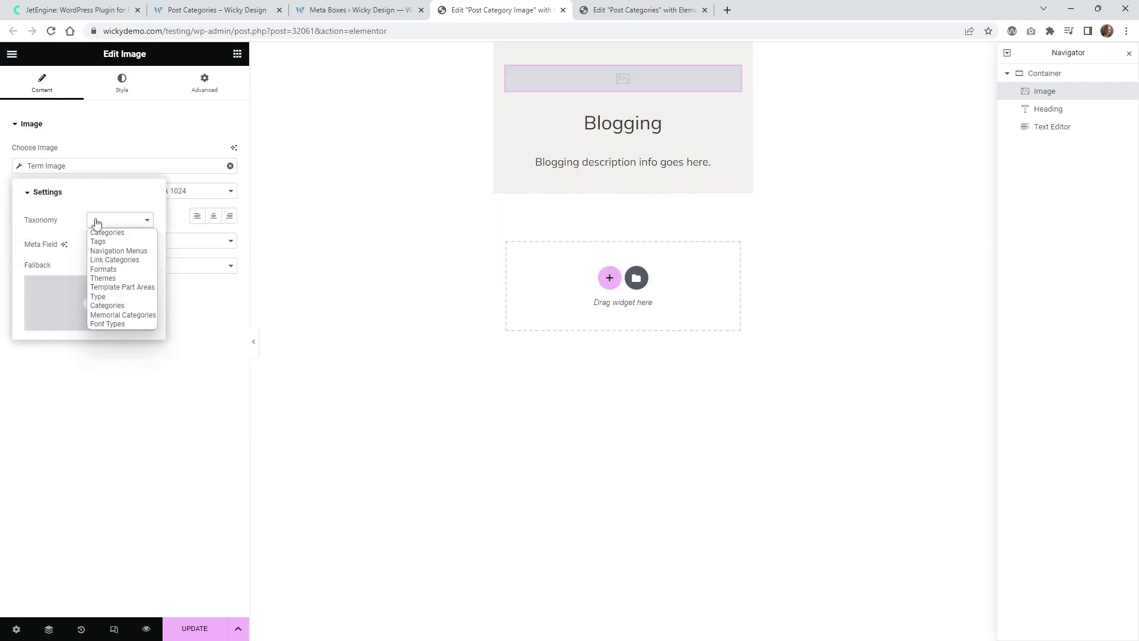
left_click(110, 232)
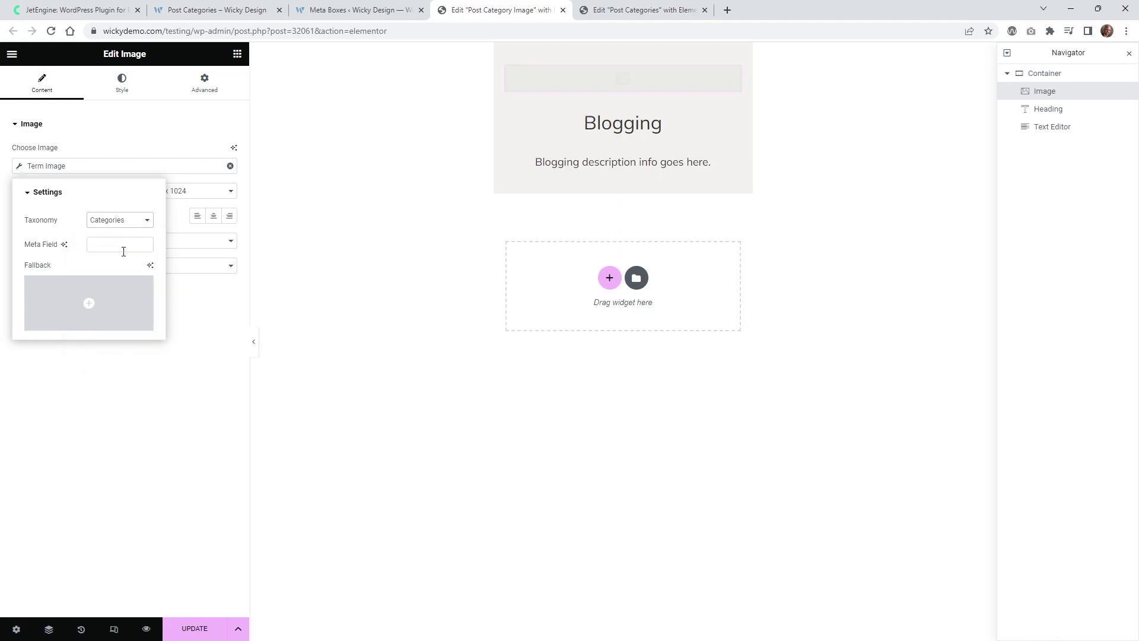
type("category-image")
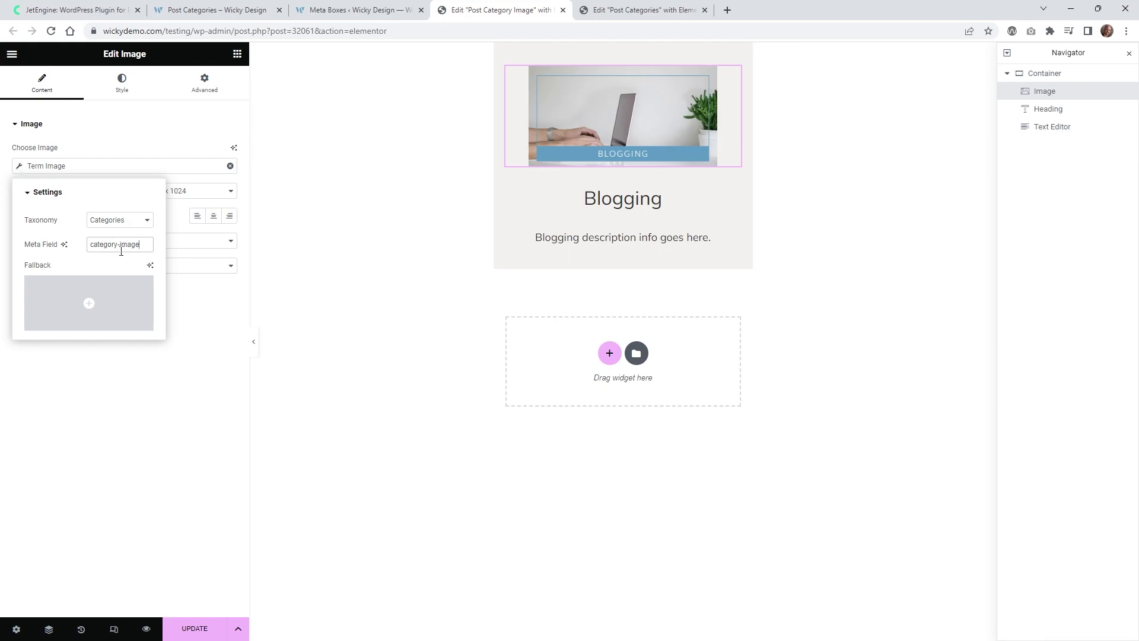
left_click(353, 10)
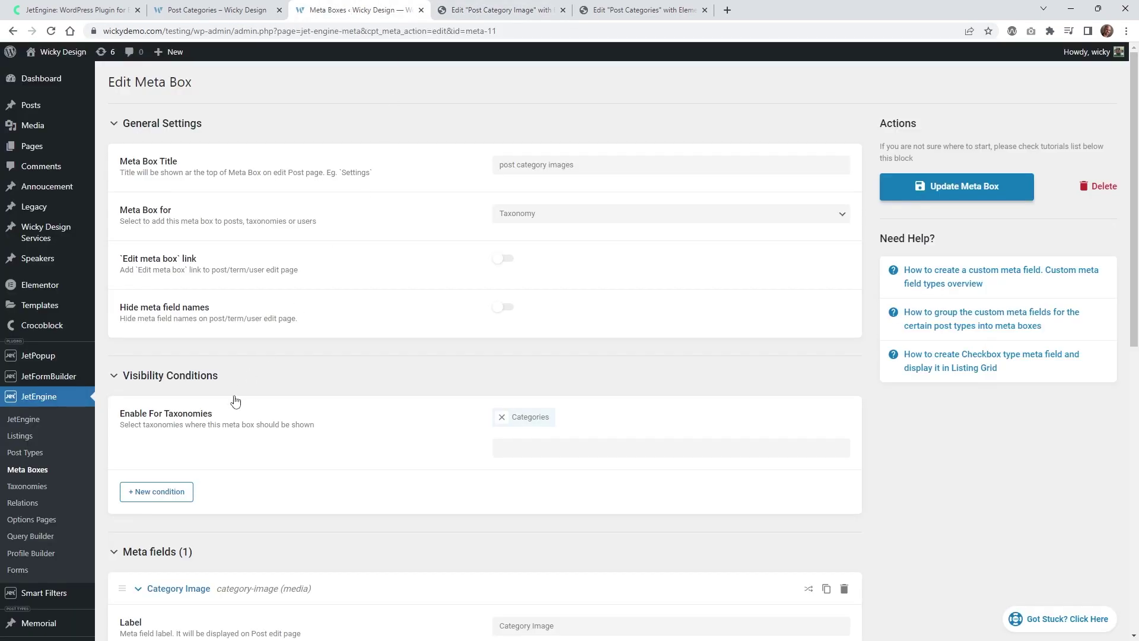
Step: Confirm the meta field's Name/ID reads category-image, then return to the Elementor editor
scroll(211, 366, "down", 5)
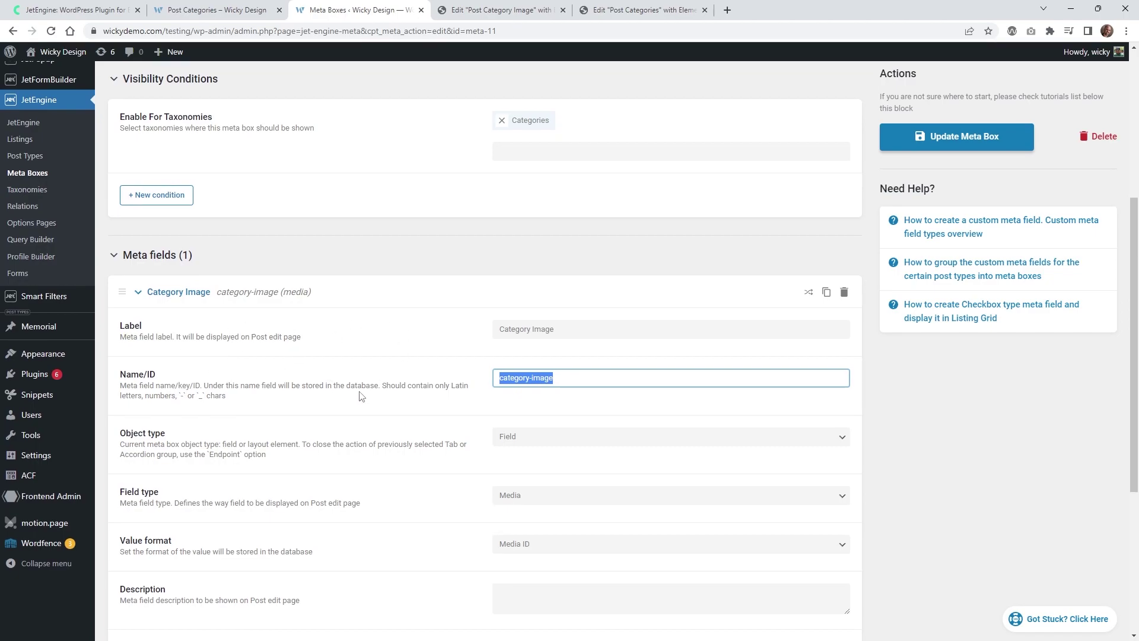
left_click(522, 379)
left_click_drag(569, 377, 485, 378)
left_click(526, 6)
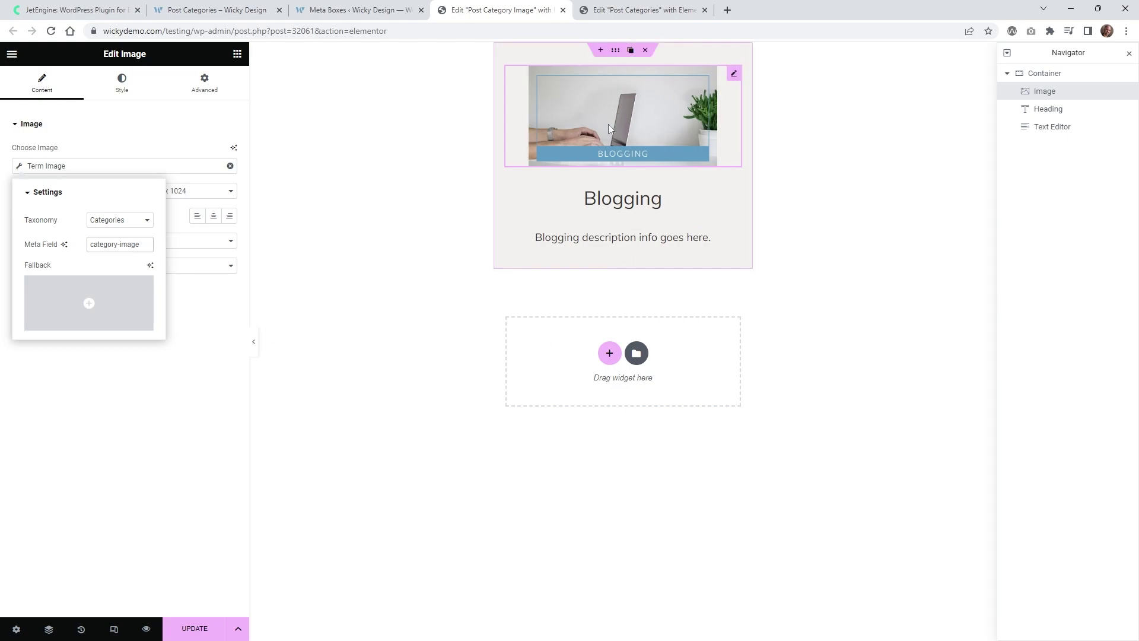
Step: Save the card template with UPDATE, then check the live grid page and meta box settings
left_click(178, 557)
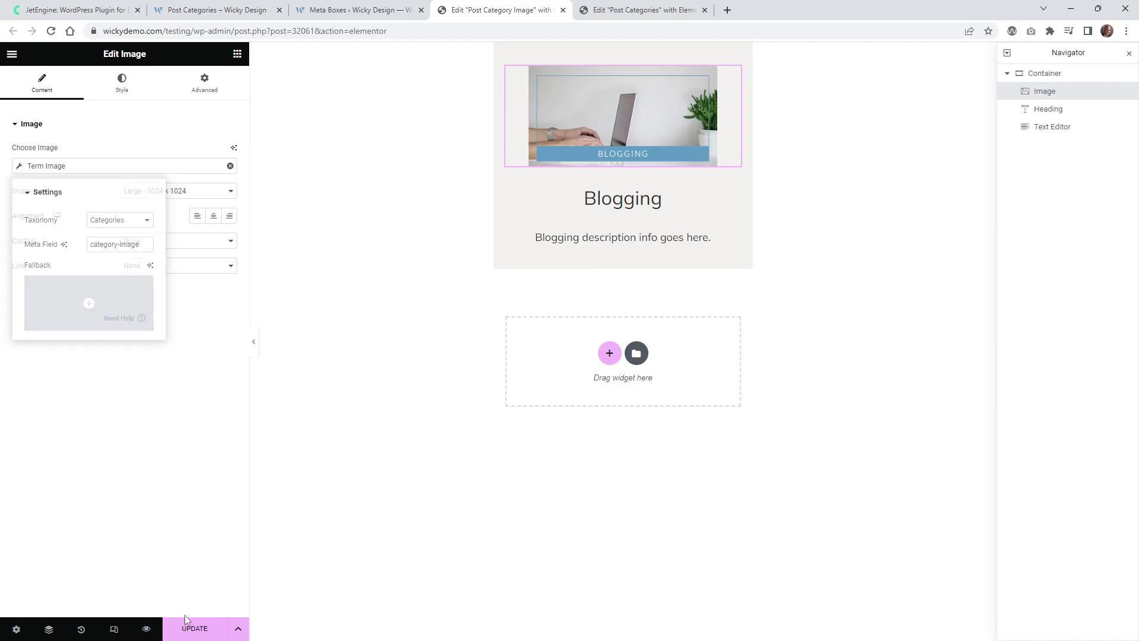
left_click(187, 628)
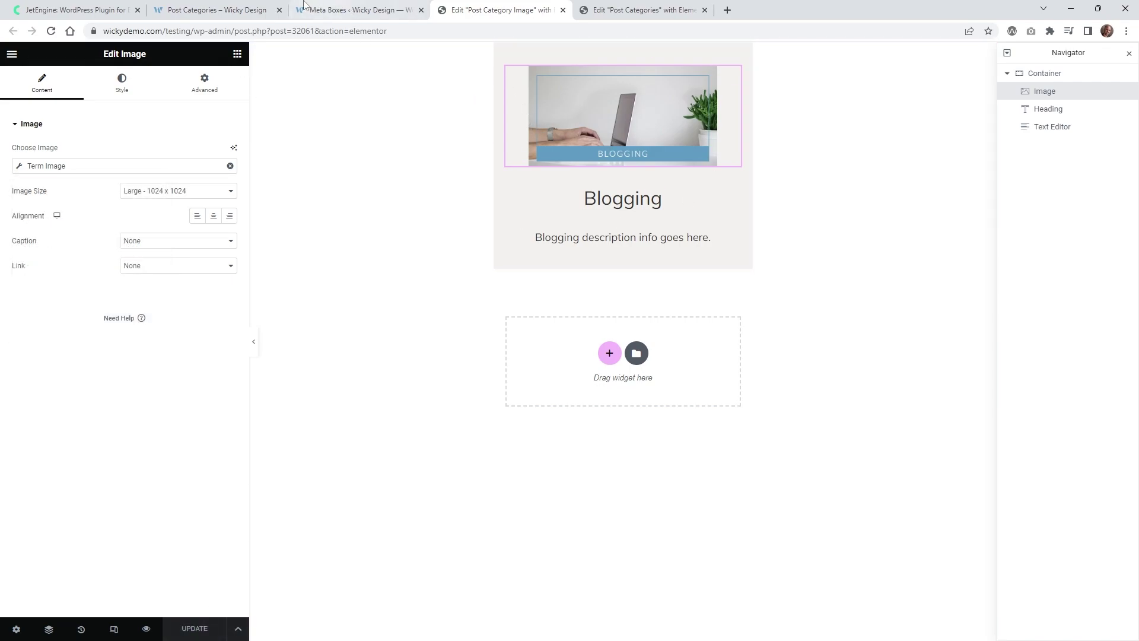
left_click(246, 5)
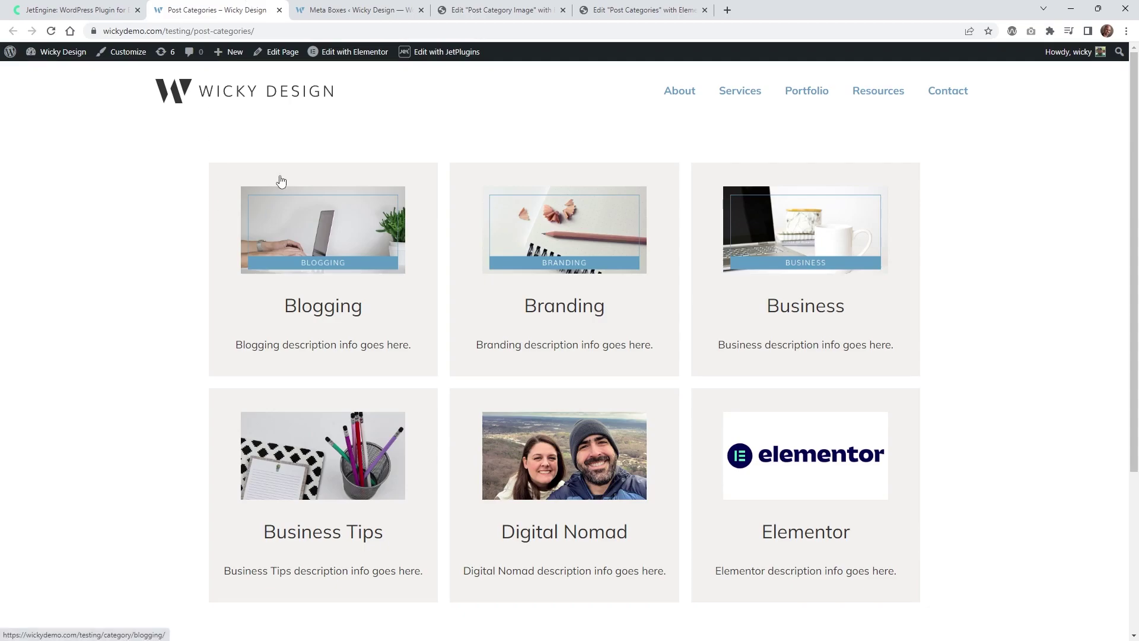
left_click(371, 10)
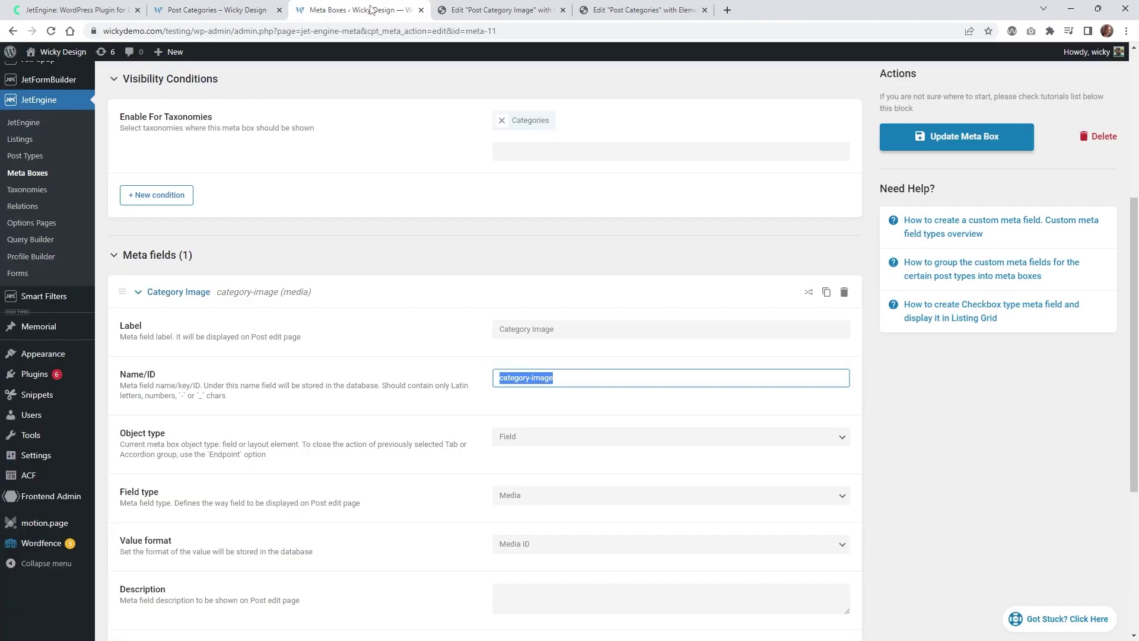
left_click(467, 7)
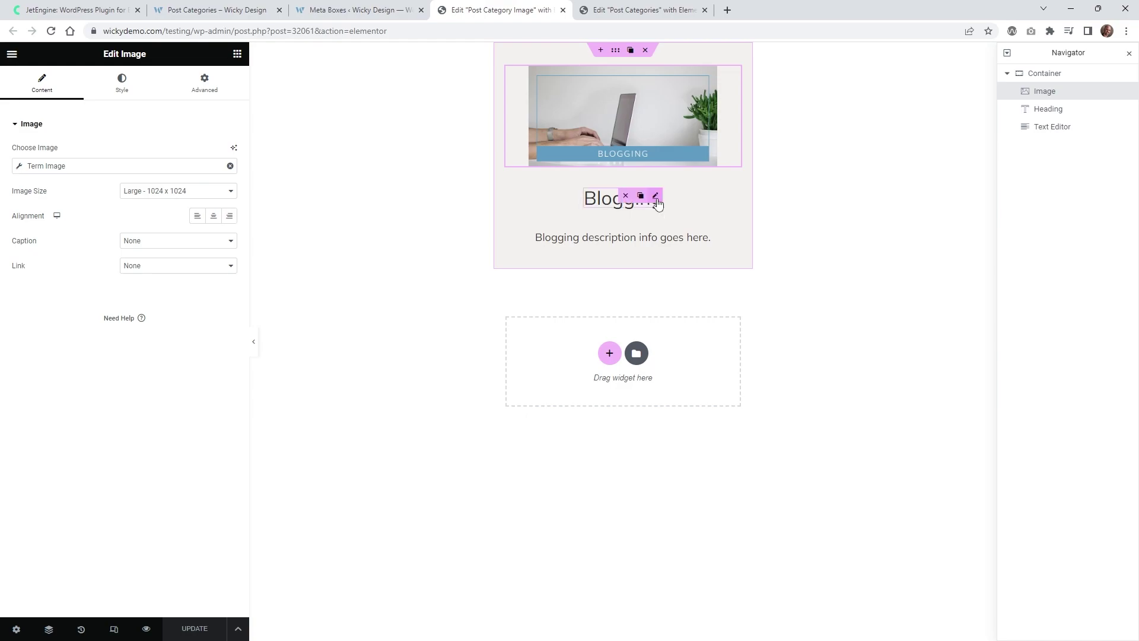
Step: Set the card heading's dynamic tag to Term Field with taxonomy Categories and field Term name
left_click(655, 198)
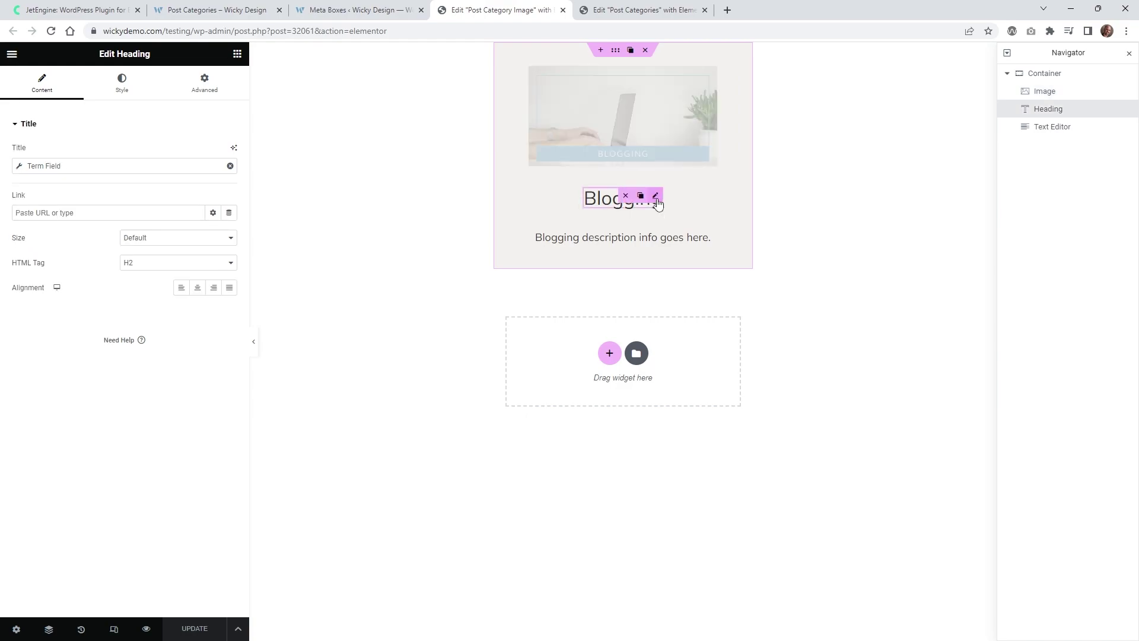
left_click(230, 167)
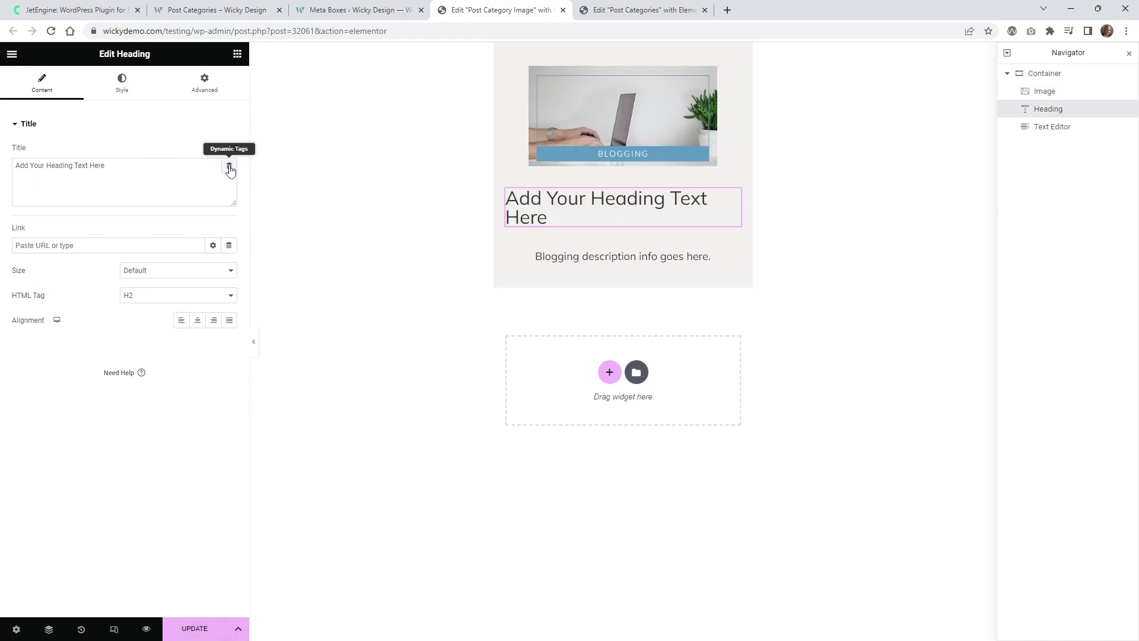
left_click(229, 168)
left_click_drag(232, 197, 243, 316)
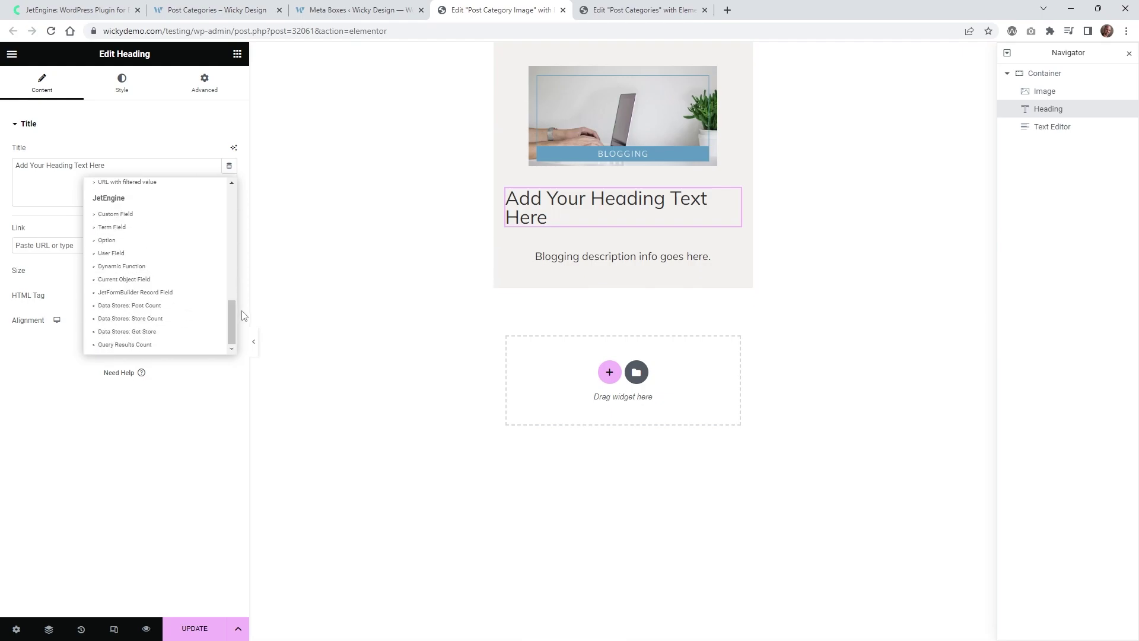
left_click(113, 229)
left_click(112, 220)
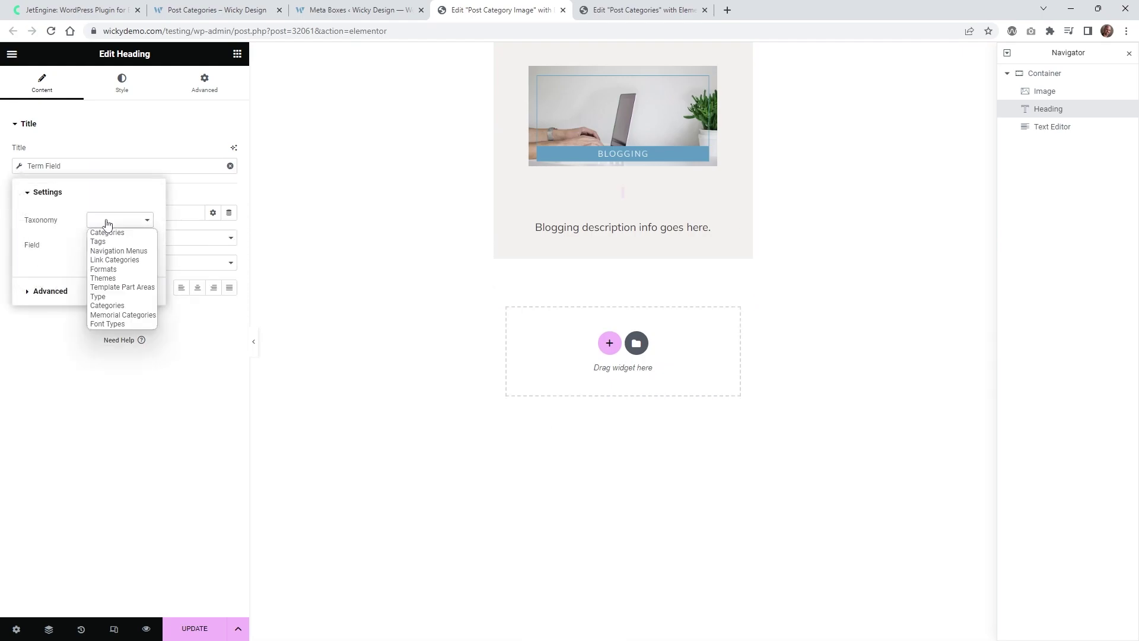
left_click(120, 233)
left_click(119, 244)
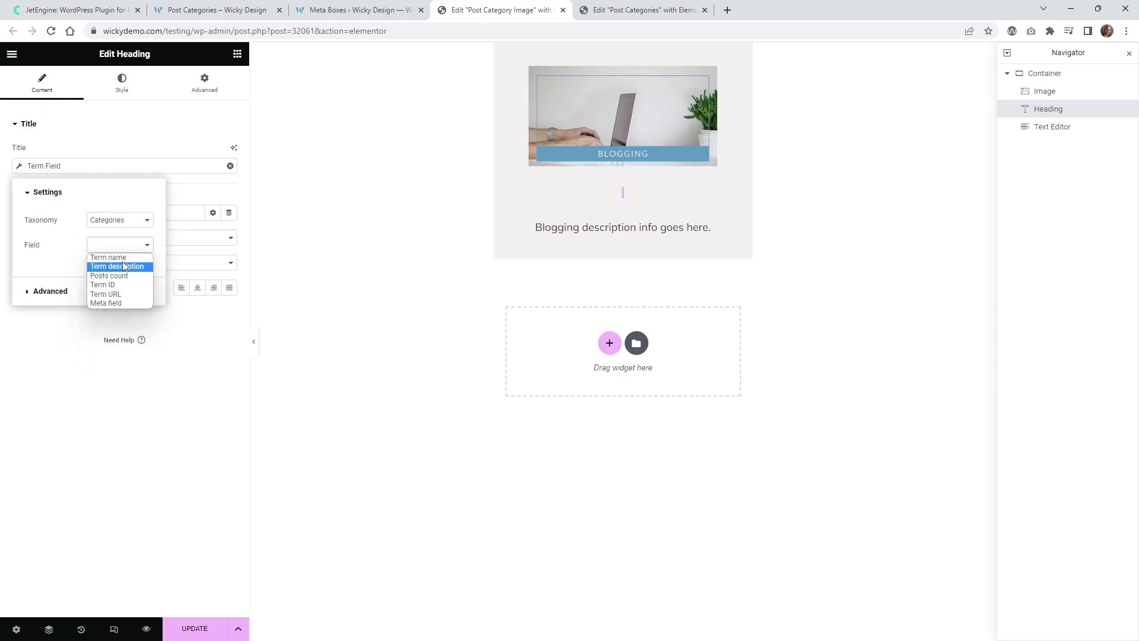
left_click(116, 257)
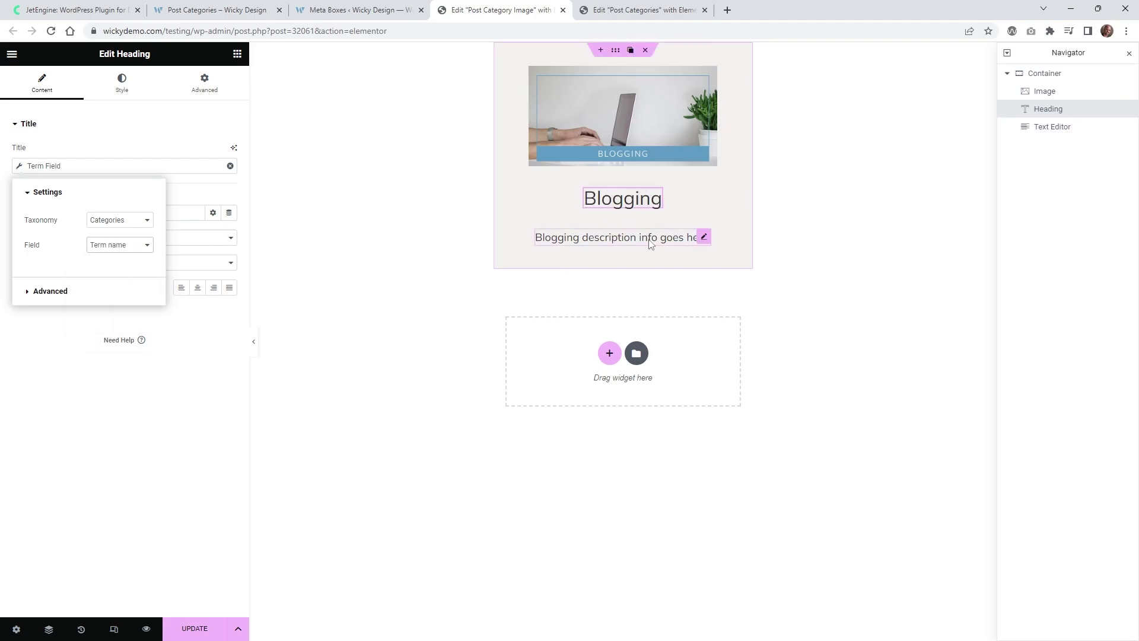
left_click(704, 238)
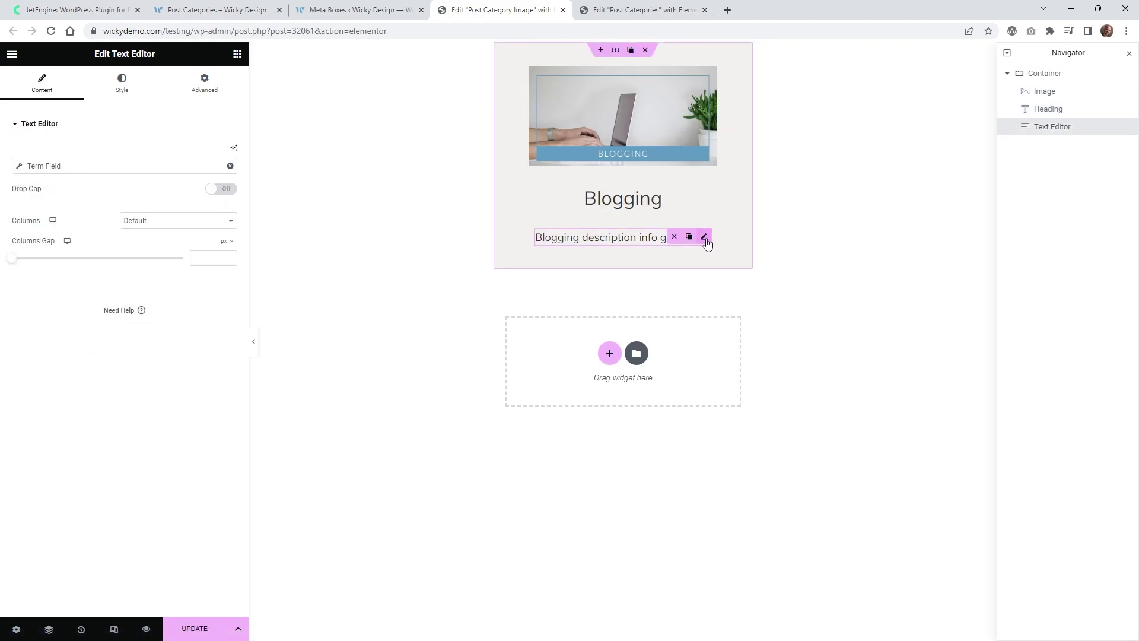
Step: Set the description text's dynamic tag to Term Field with Categories and Term description
left_click(230, 167)
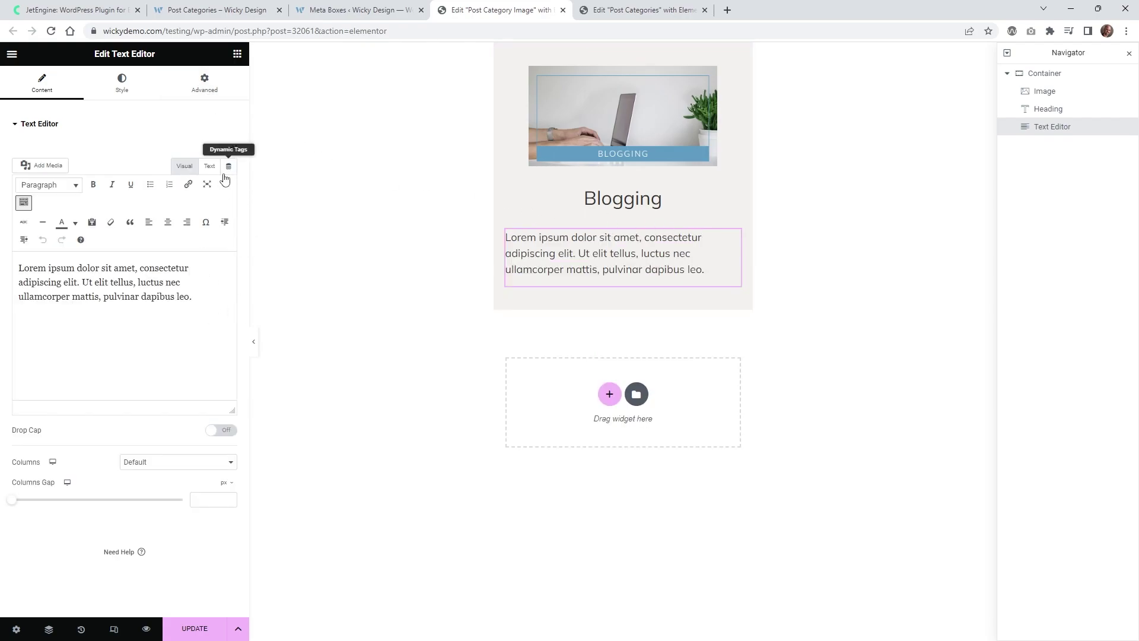
left_click(229, 167)
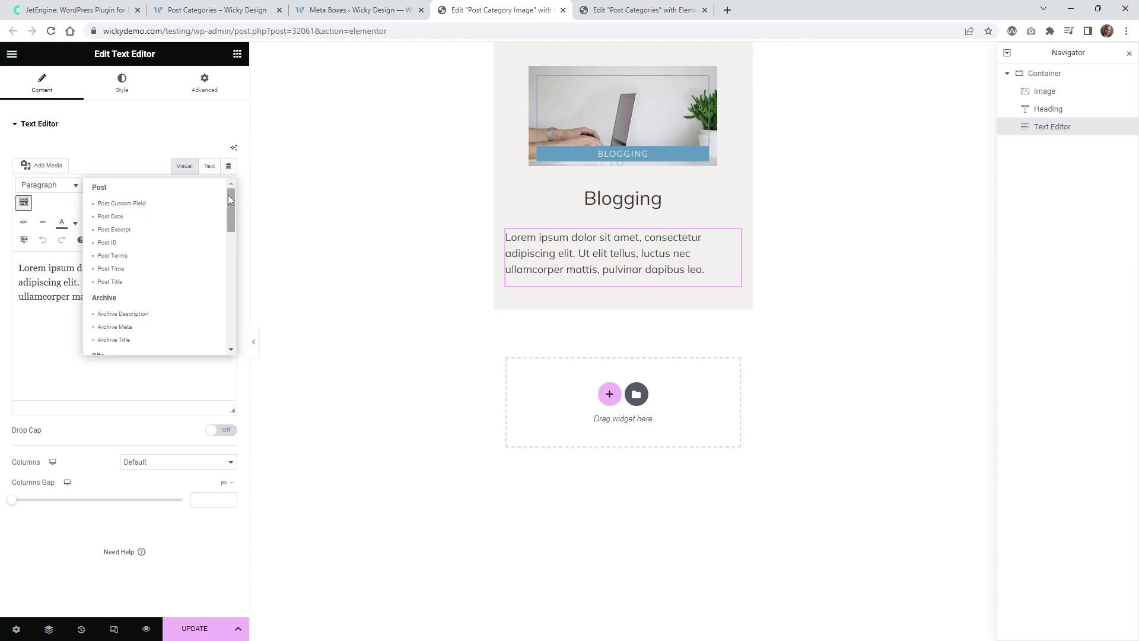
left_click_drag(228, 194, 229, 303)
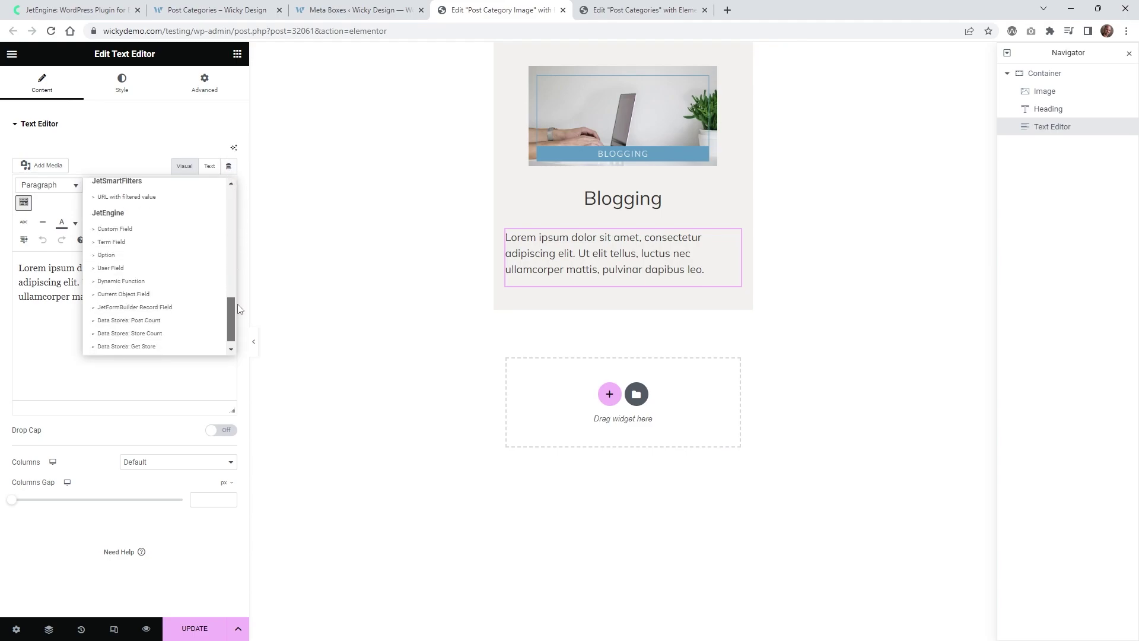
left_click(162, 242)
left_click(122, 219)
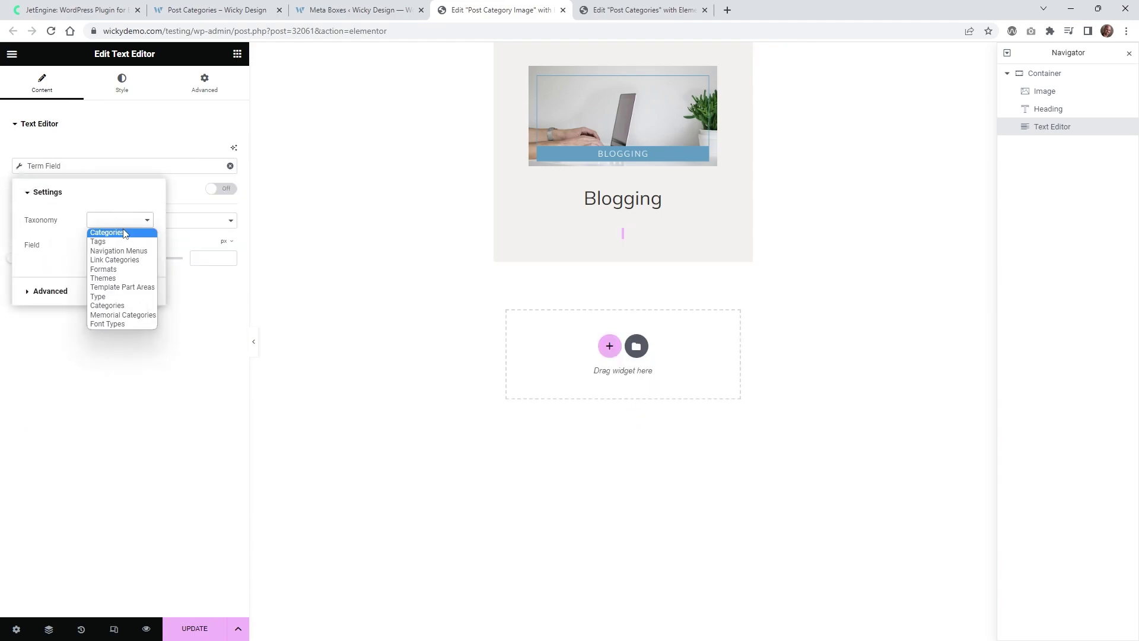
left_click(124, 233)
left_click(119, 245)
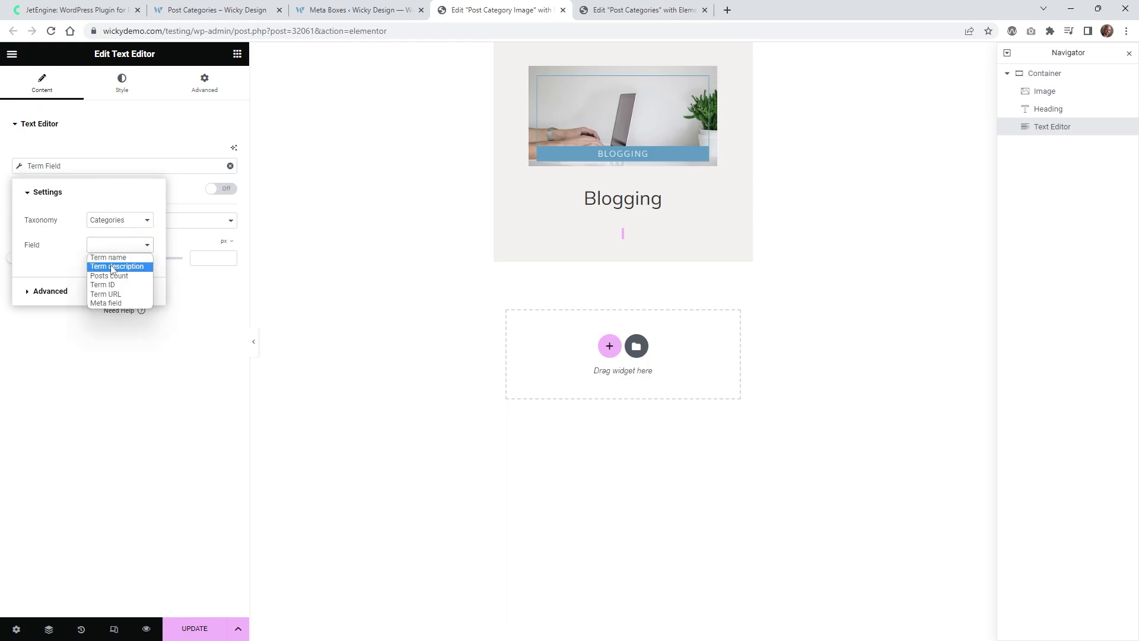
left_click(112, 267)
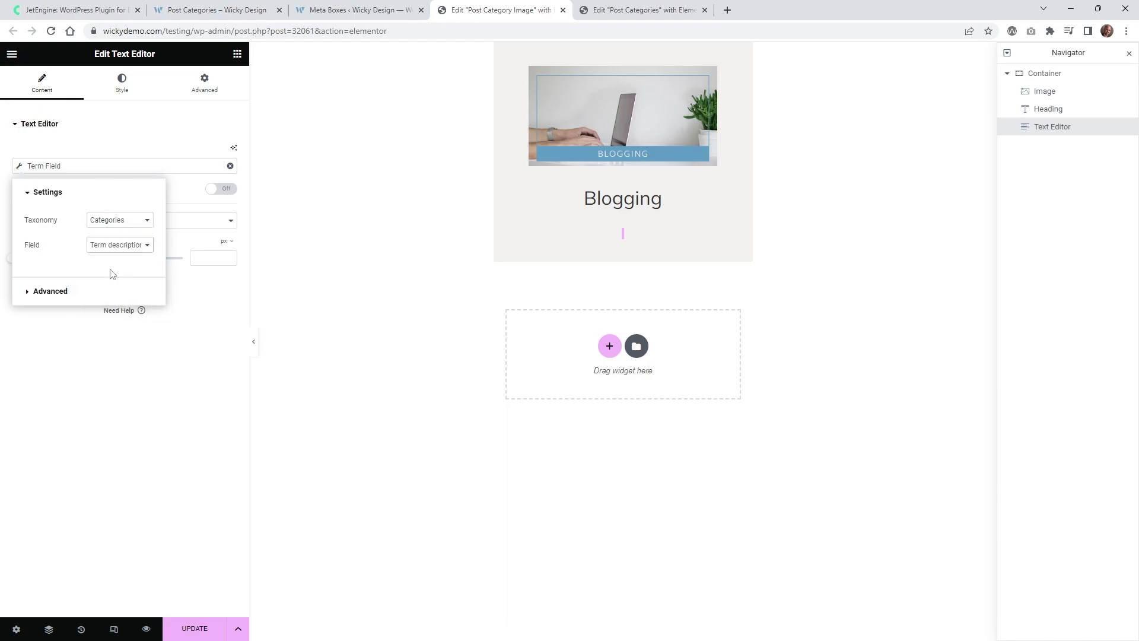
left_click(607, 4)
Step: Open the Blogging category from the Posts > Categories list
left_click(313, 5)
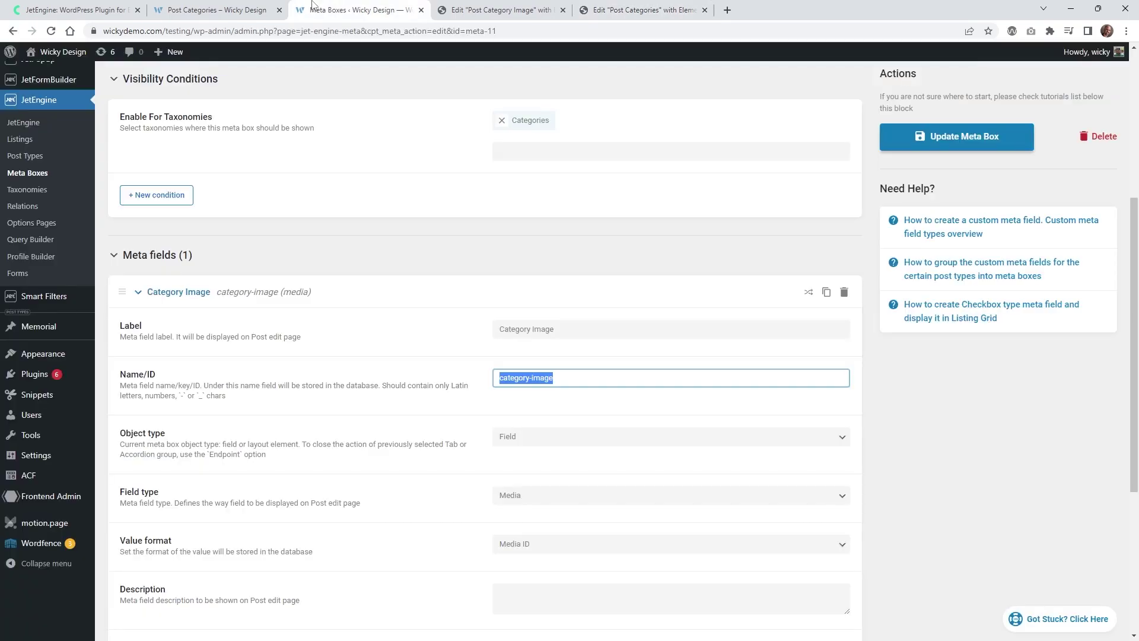
scroll(52, 178, "up", 5)
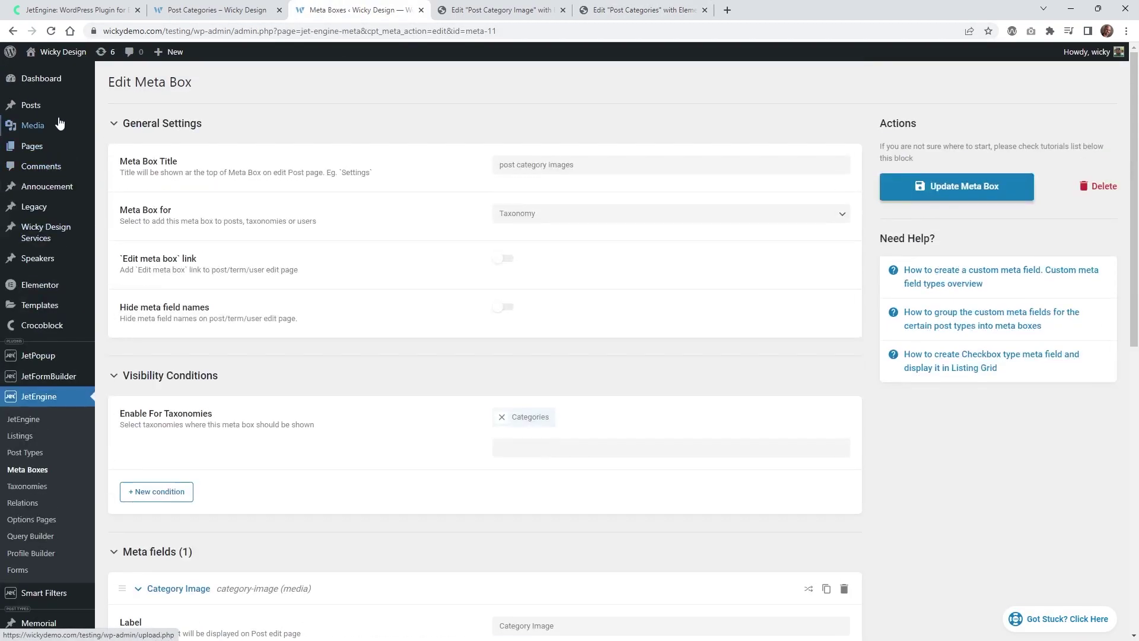
mouse_move(63, 111)
left_click(122, 142)
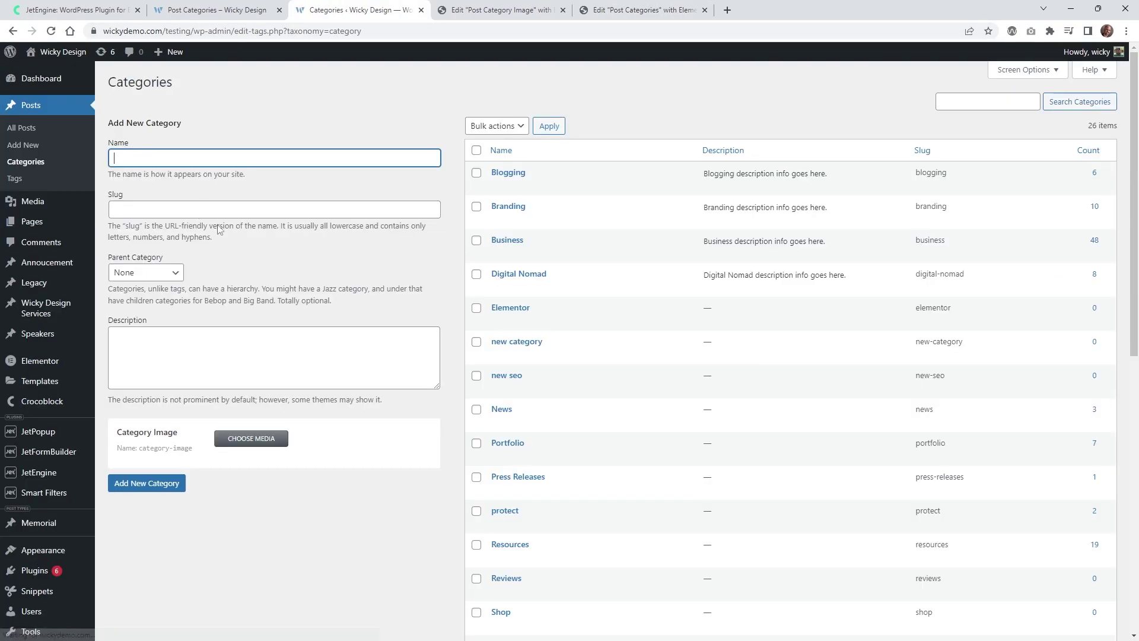
left_click(509, 173)
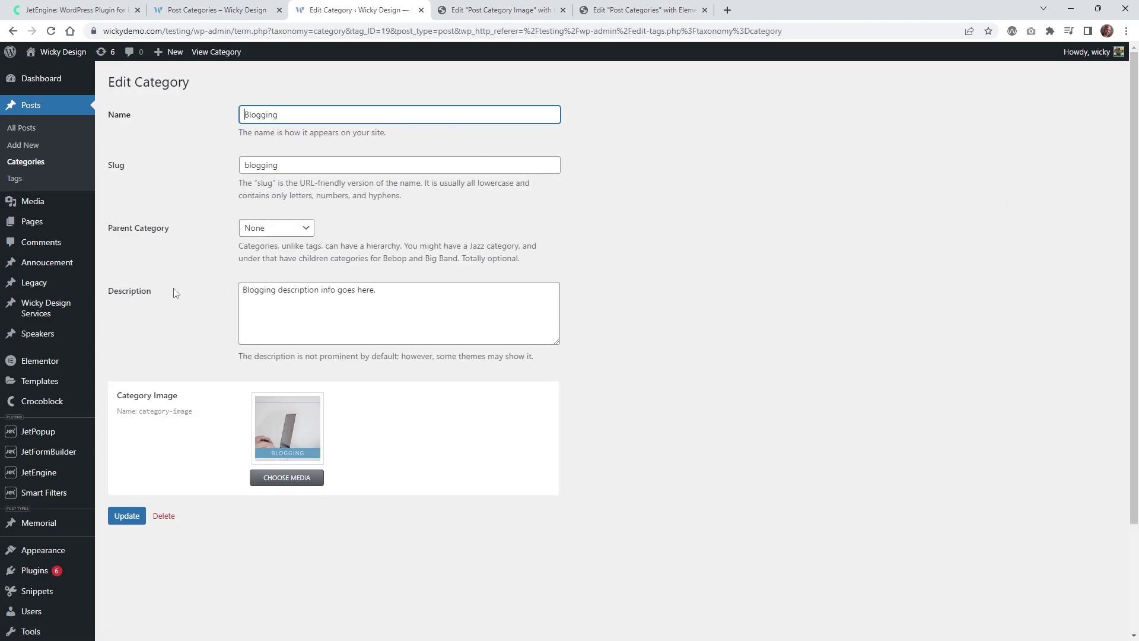
Step: Select Blogging's description text to check it, then return to the card template editor
left_click(142, 294)
left_click_drag(416, 291, 232, 305)
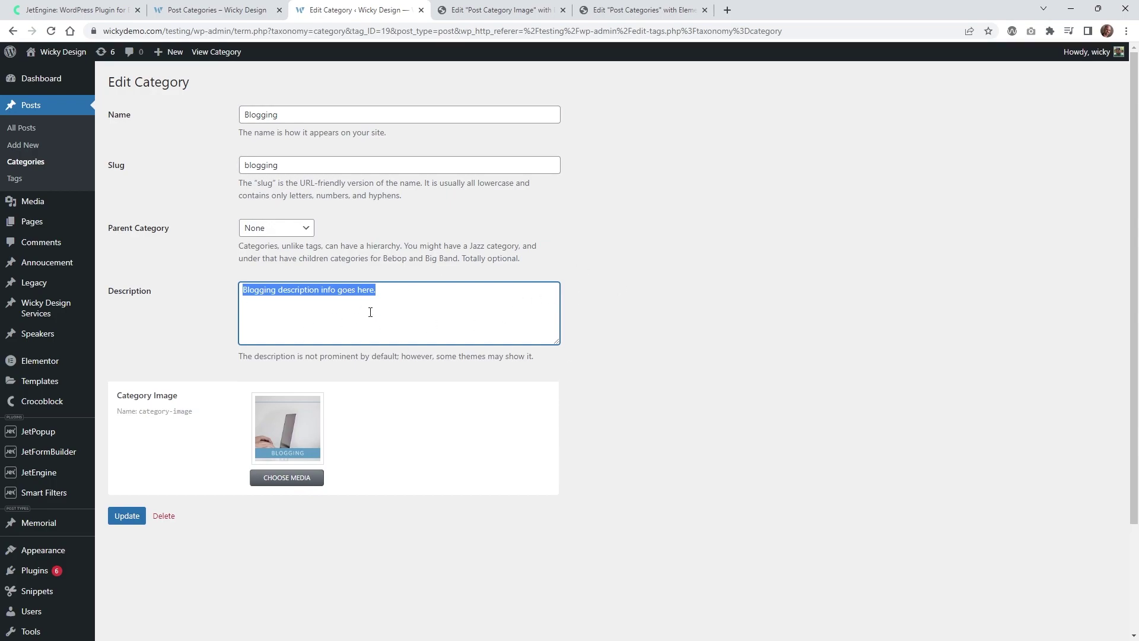
left_click(427, 294)
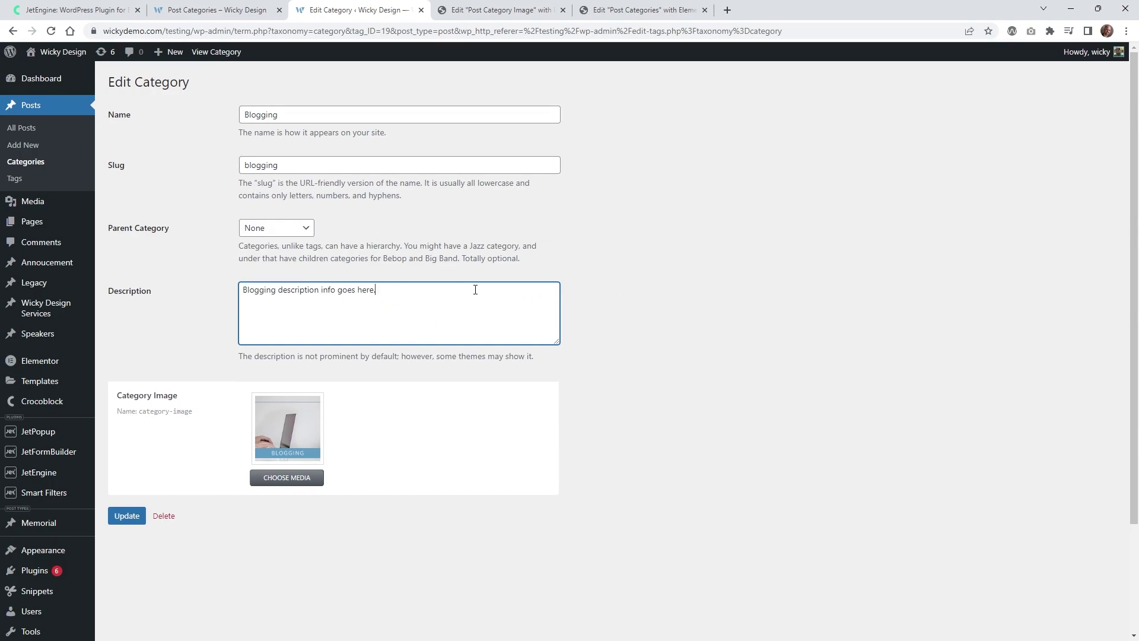
left_click_drag(374, 300, 217, 306)
left_click(501, 10)
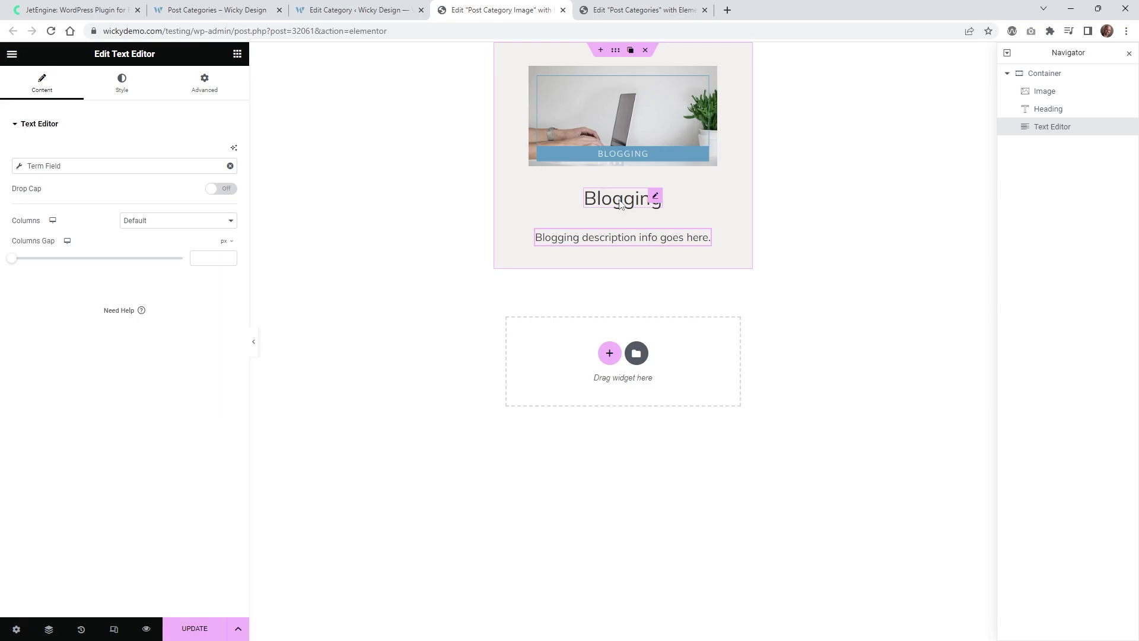
Step: Visit the Branding and Business category archives from the live grid, then return to editing the card listing
left_click(217, 10)
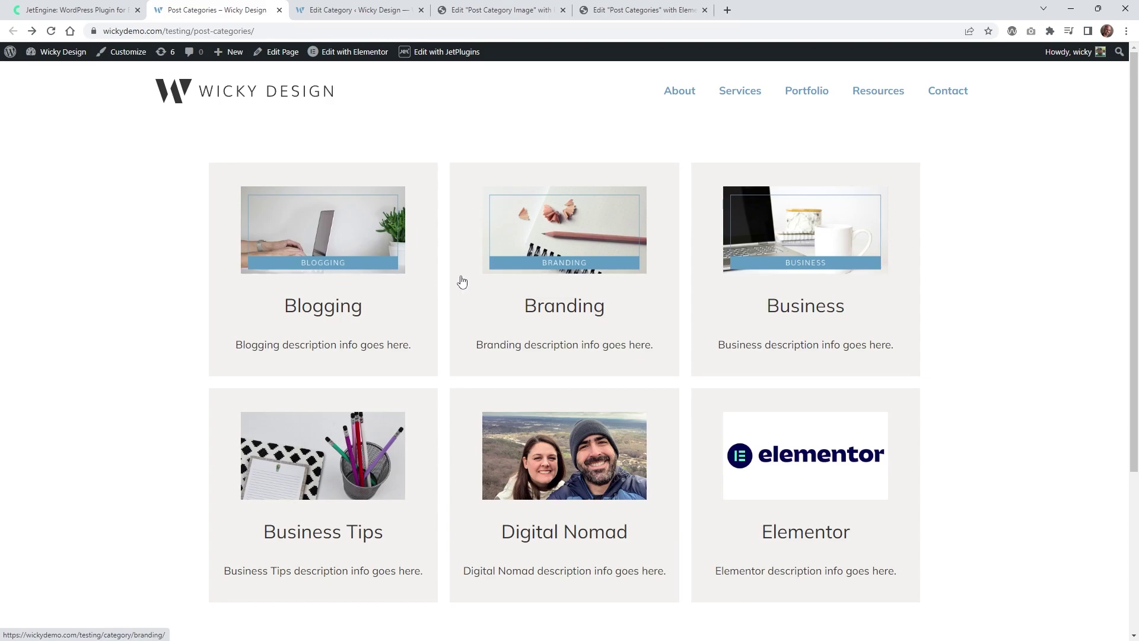
left_click(486, 282)
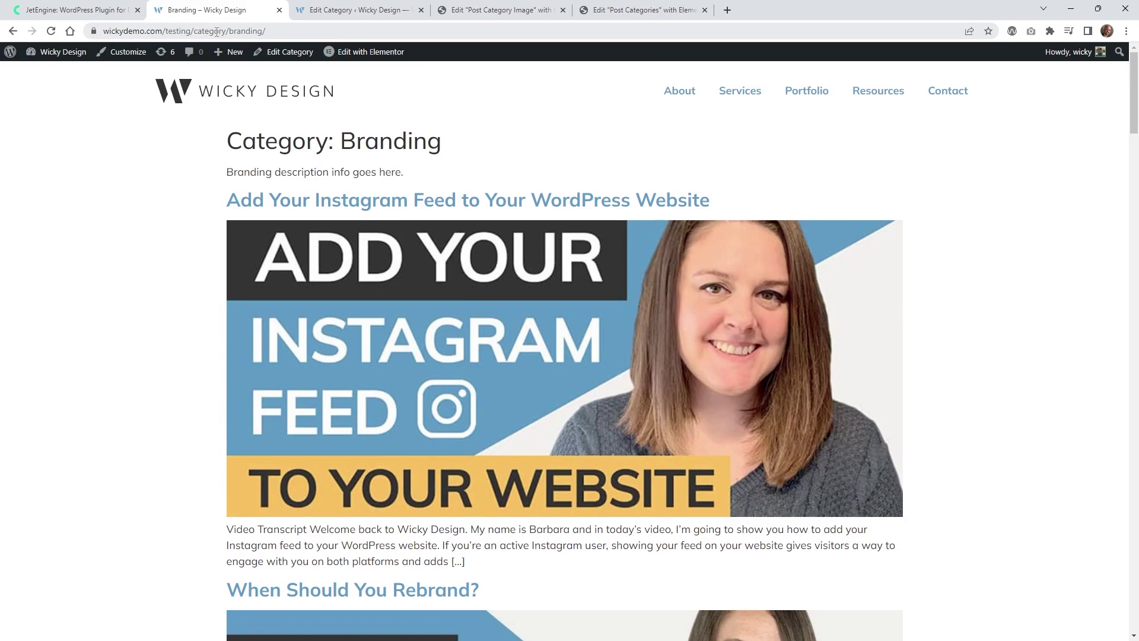
left_click(217, 32)
key("alt+Left")
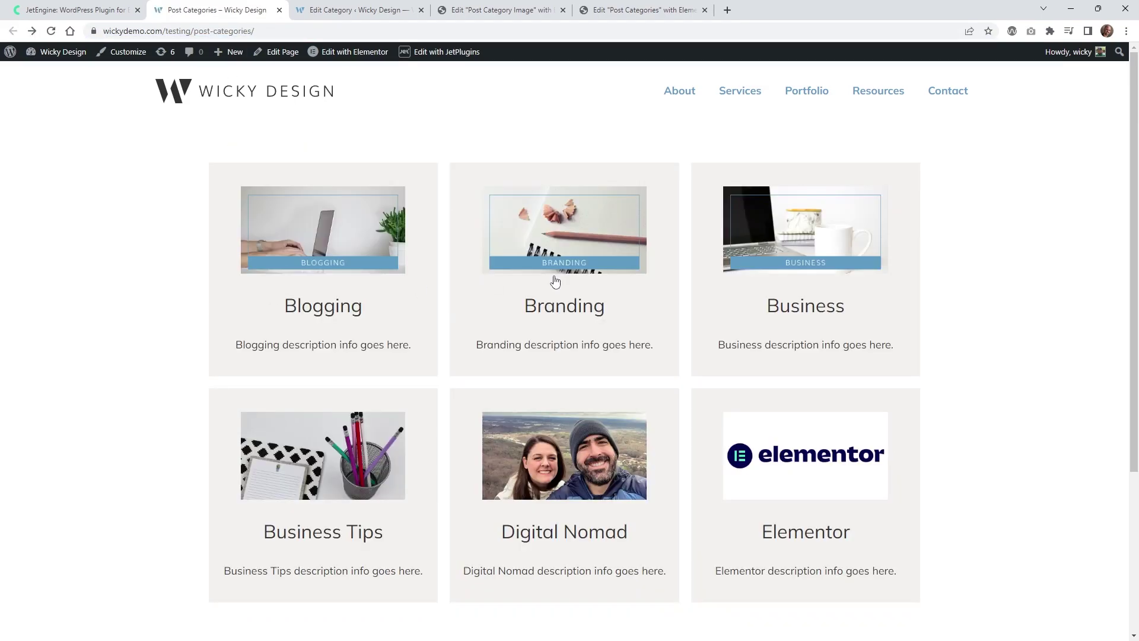
left_click(767, 283)
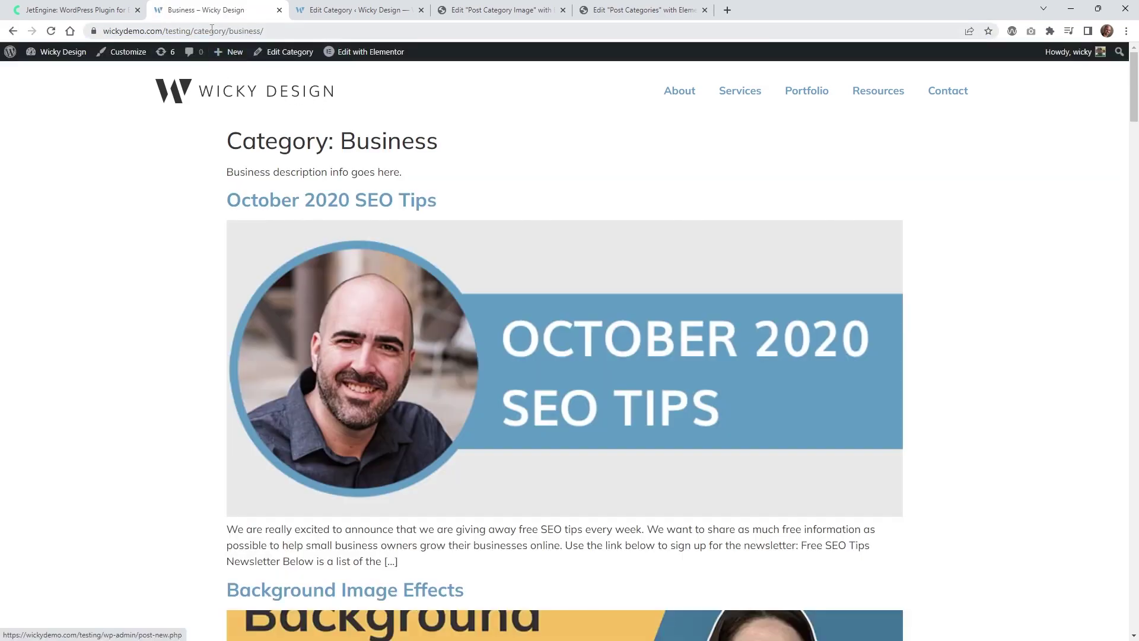
key("alt+Left")
left_click(645, 6)
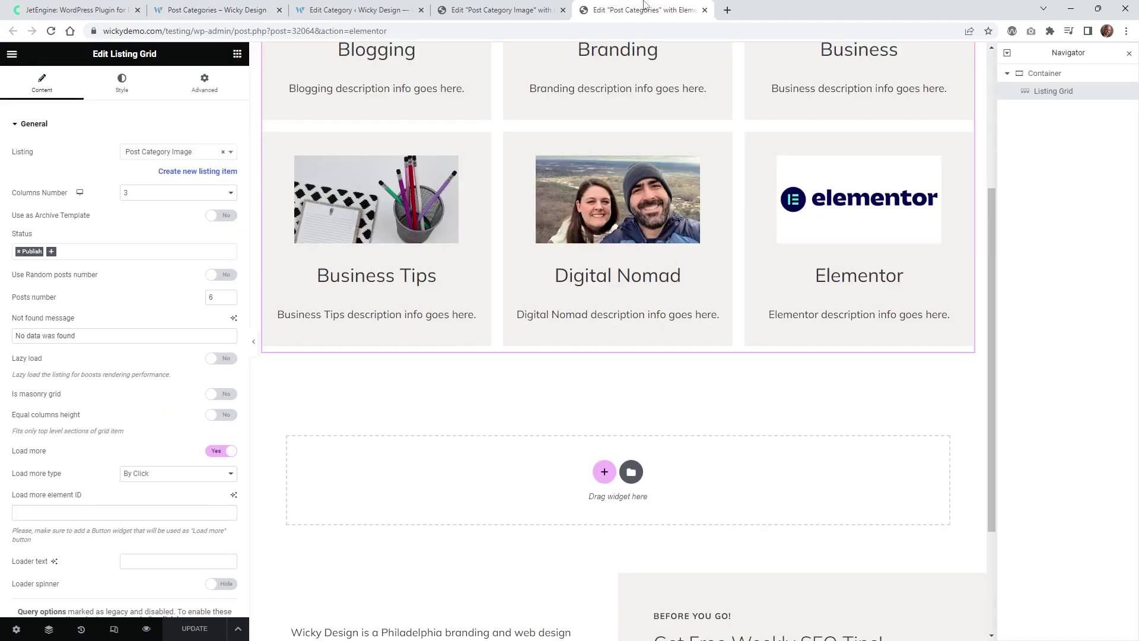
left_click(543, 5)
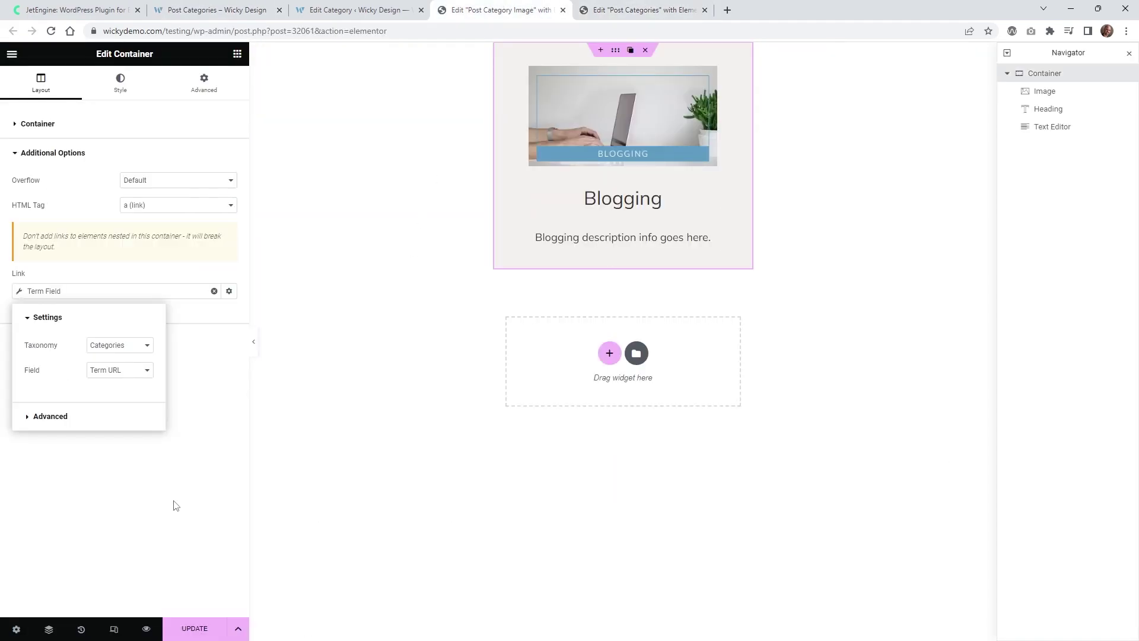
Step: Replace the card container's link with a dynamic Term Field tag
left_click(1044, 75)
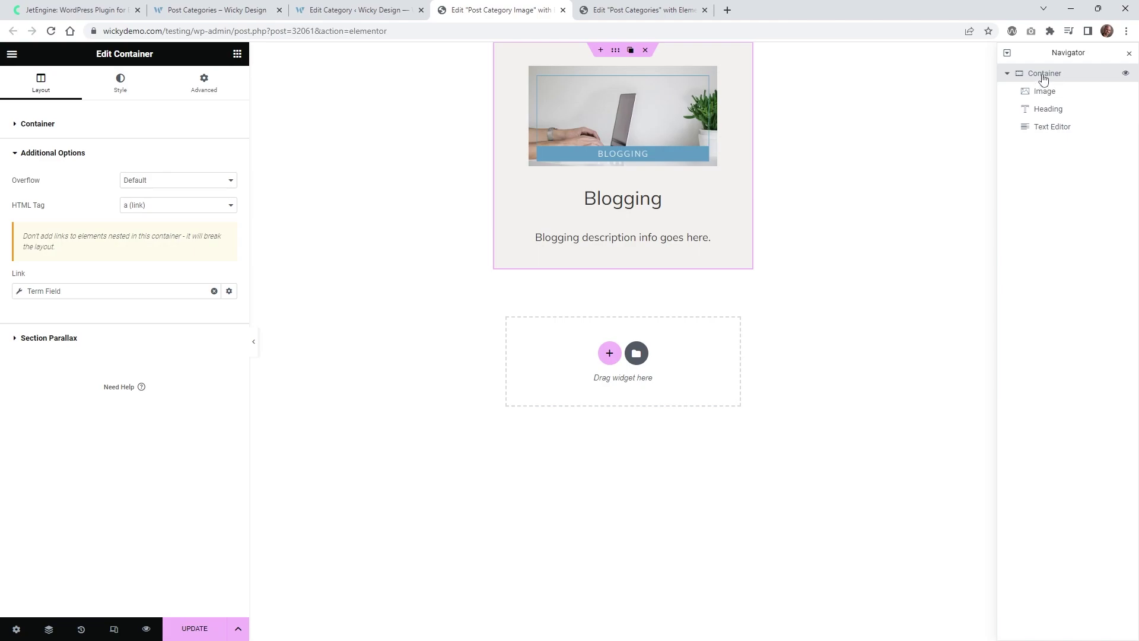
left_click(214, 292)
left_click(229, 291)
left_click_drag(231, 309, 229, 430)
left_click(137, 379)
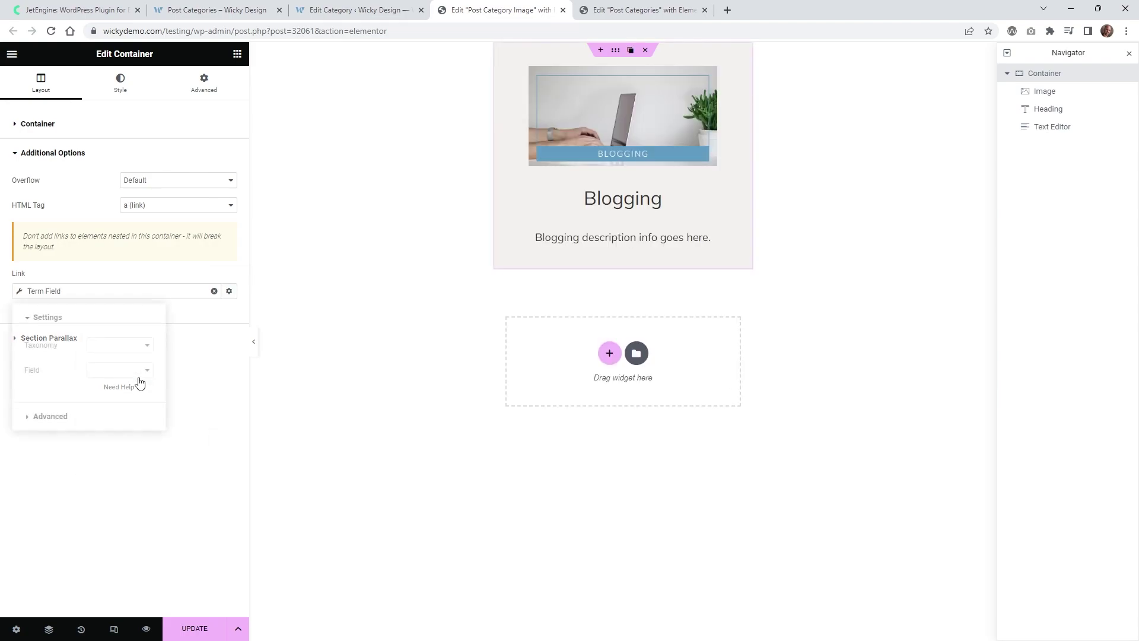
Step: Point the link at the Categories taxonomy's Term URL, save the listing, and view the live page
left_click(117, 344)
left_click(116, 354)
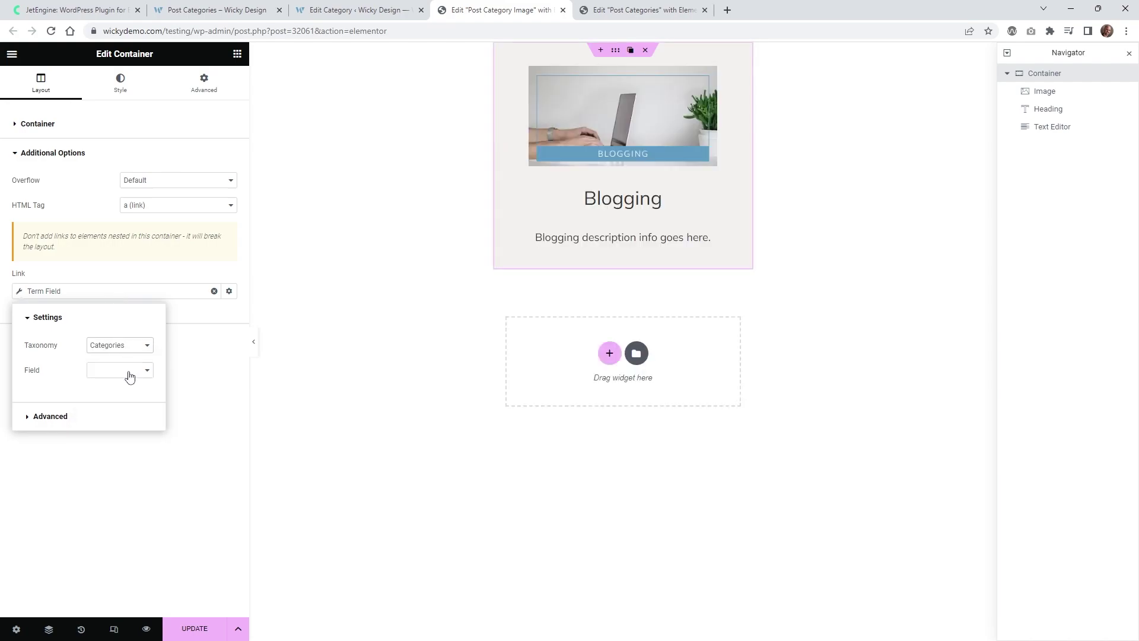
left_click(128, 374)
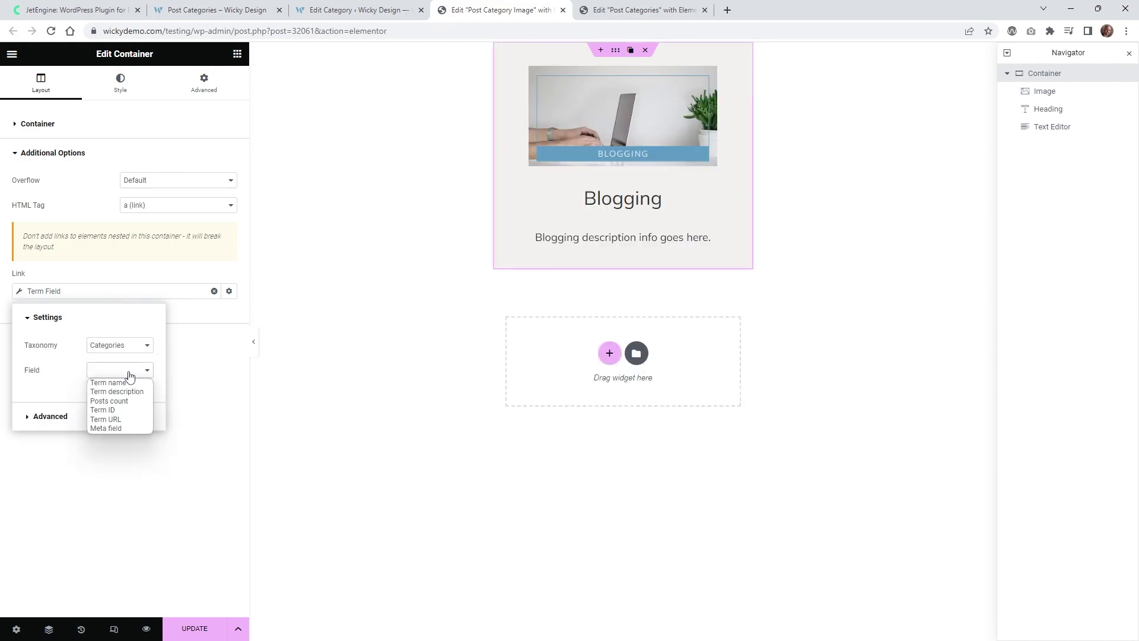
left_click(114, 420)
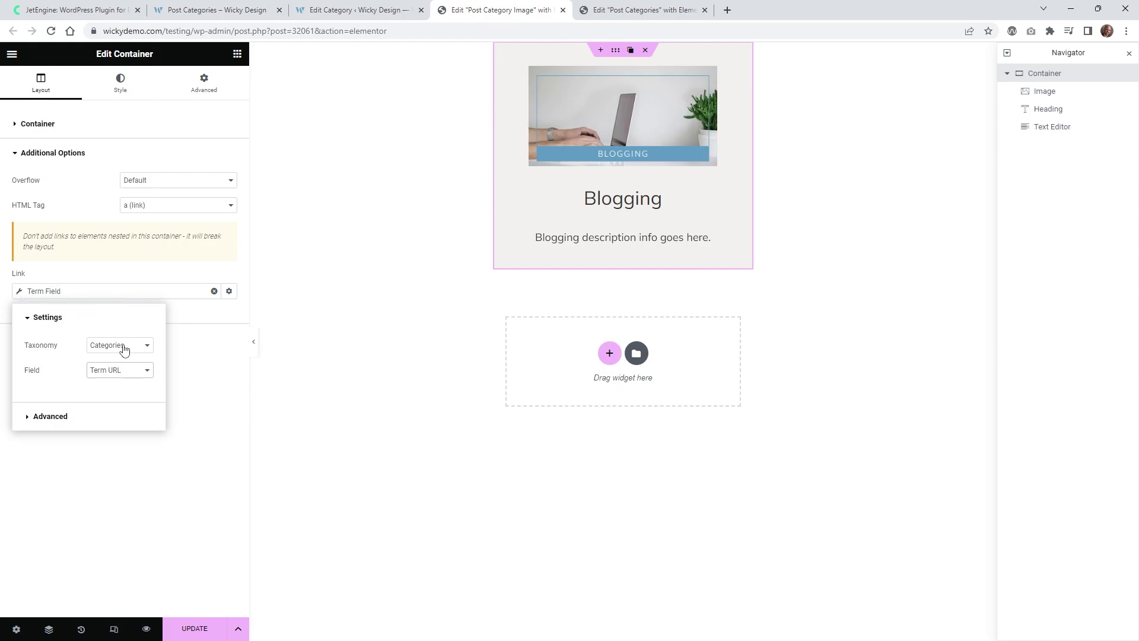
left_click(192, 630)
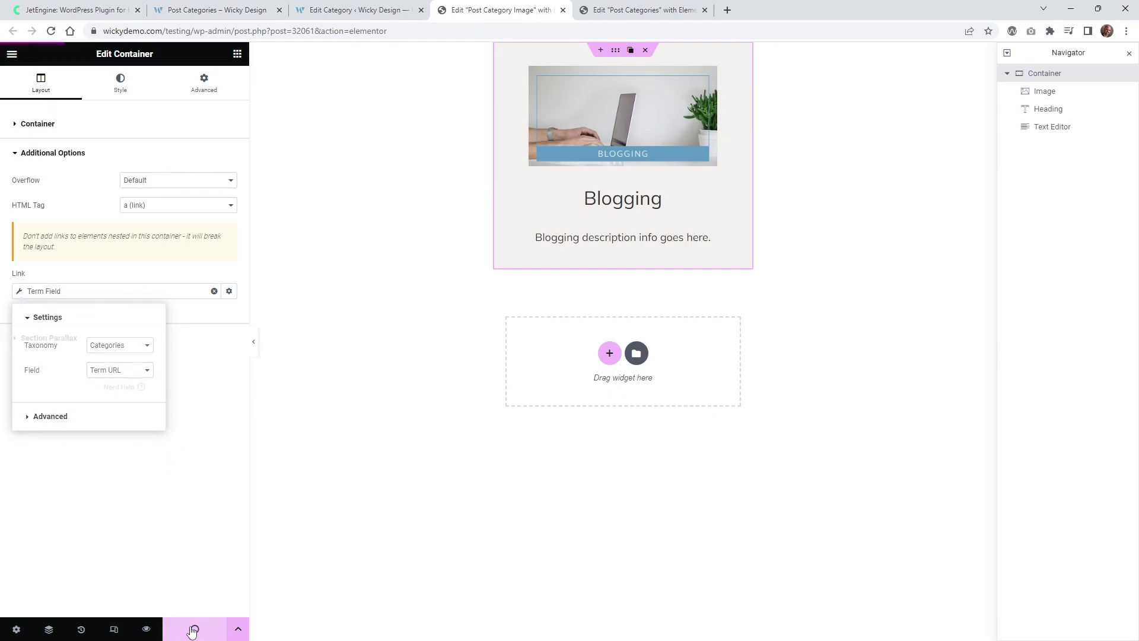
key("ctrl+2")
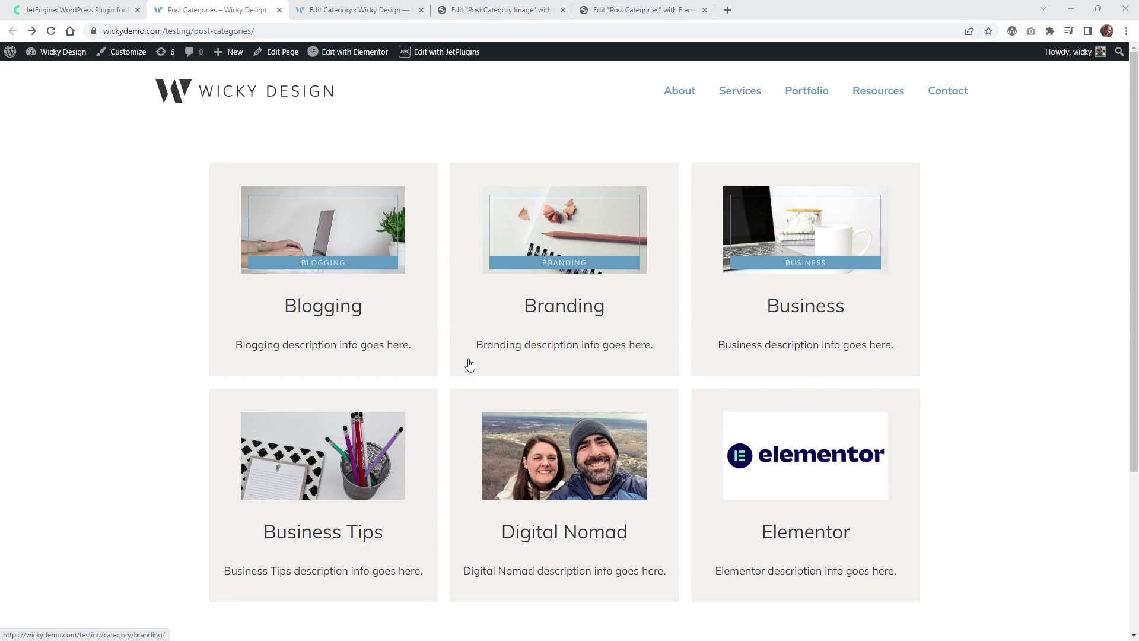
Step: Return to the Post Categories page editor and review the Listing Grid's template choice, leaving it unchanged
left_click(359, 8)
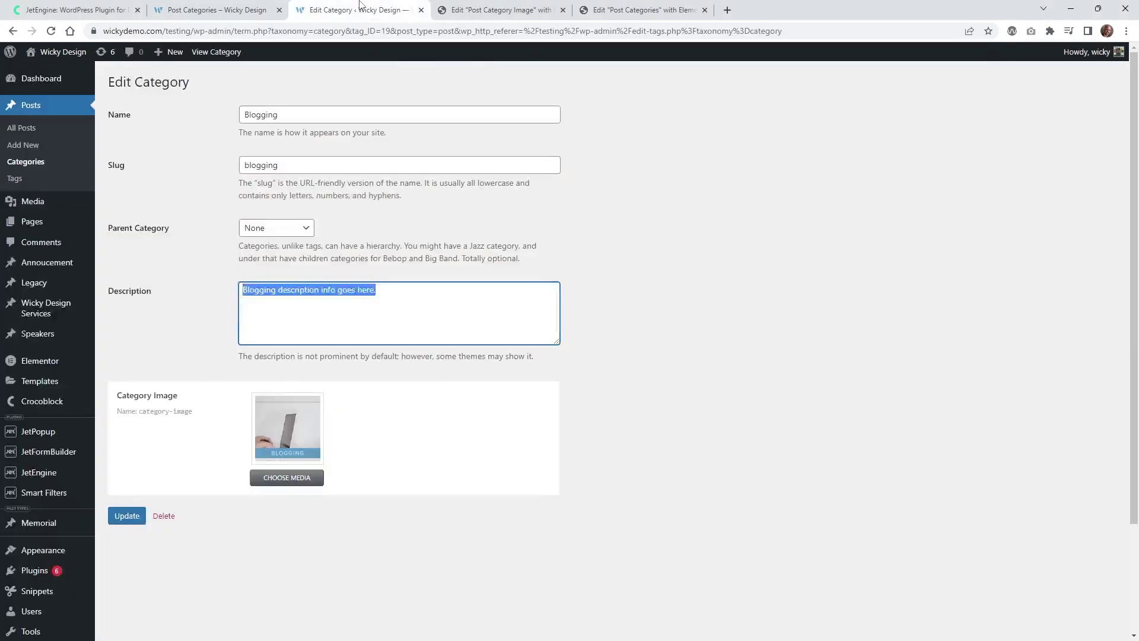
left_click(469, 5)
left_click(629, 9)
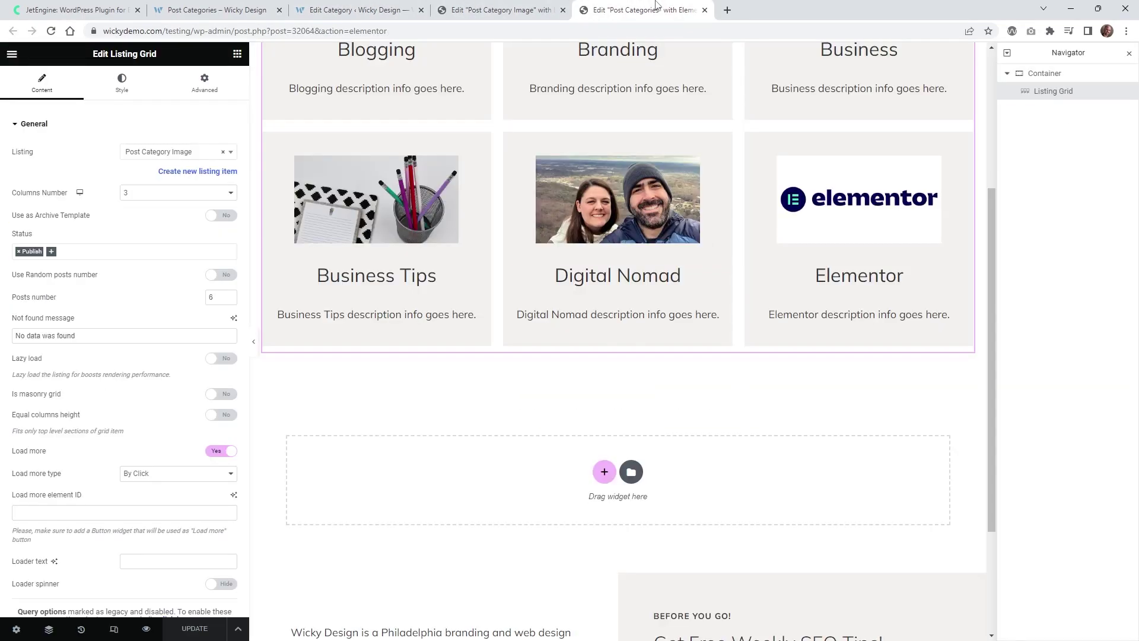
scroll(672, 335, "up", 4)
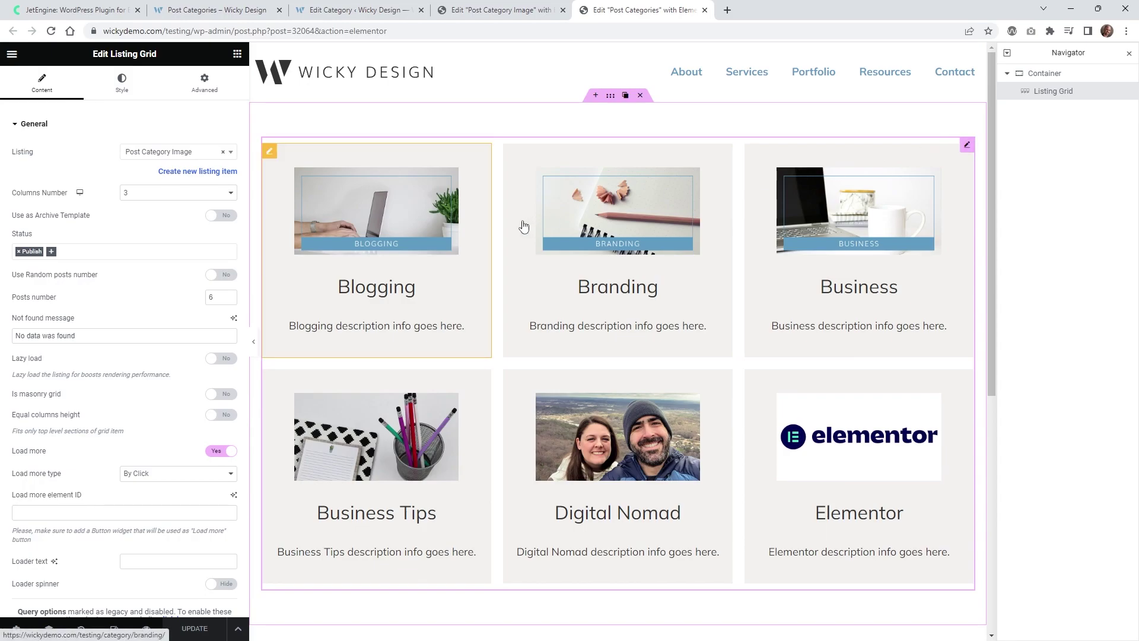
left_click(142, 157)
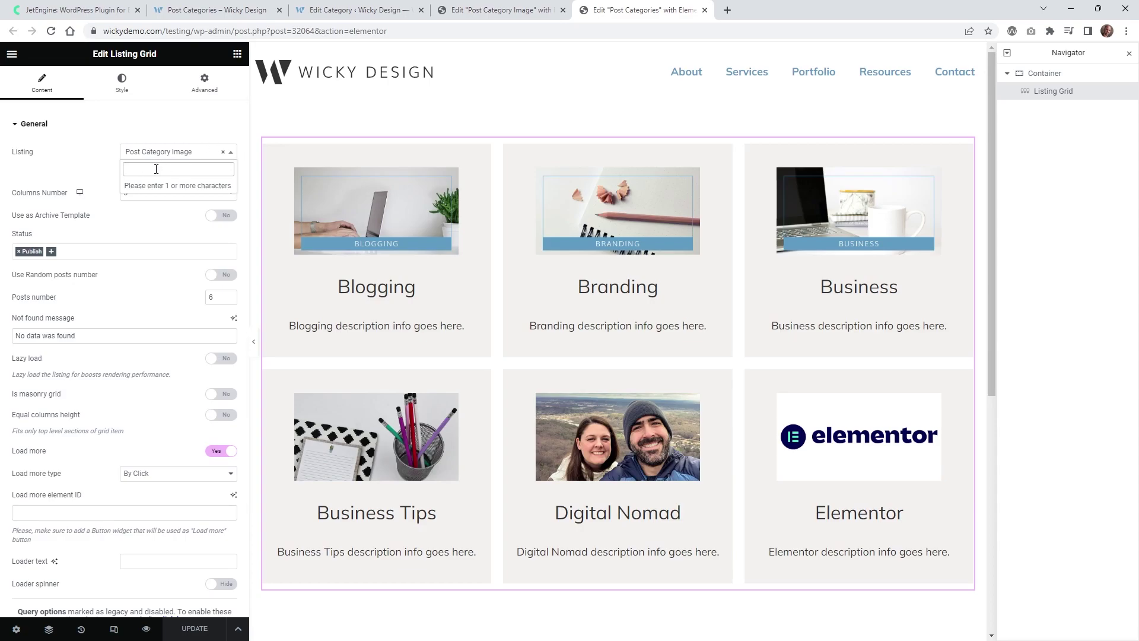
left_click(80, 171)
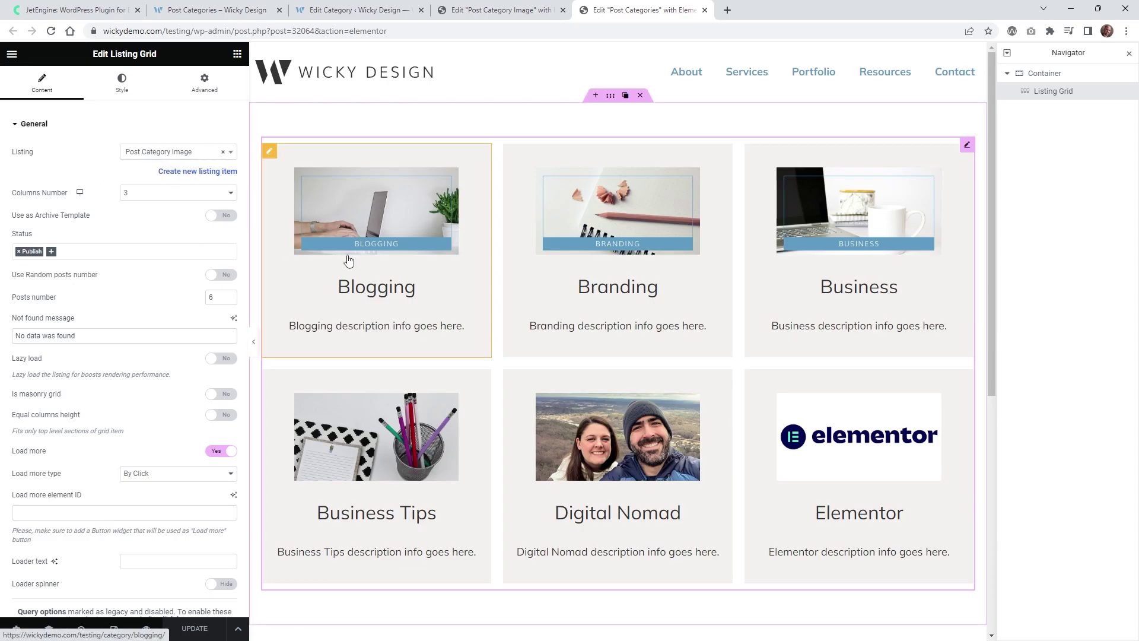
Step: Try 4, then 10, and settle on 6 as the Listing Grid's posts number, then save
scroll(486, 280, "down", 1)
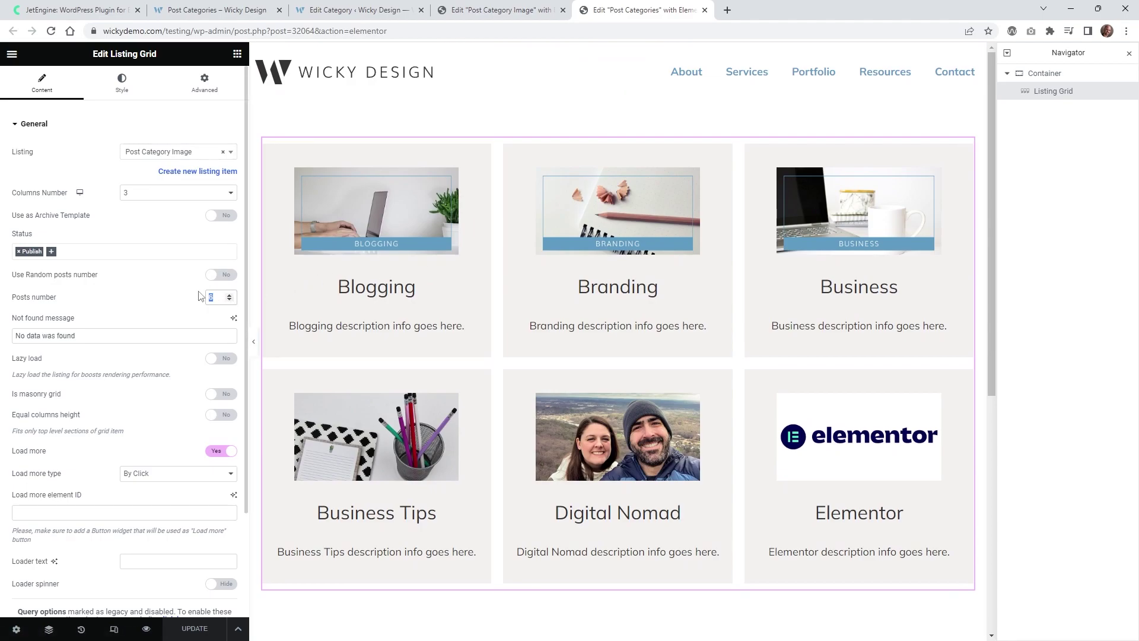
type("4")
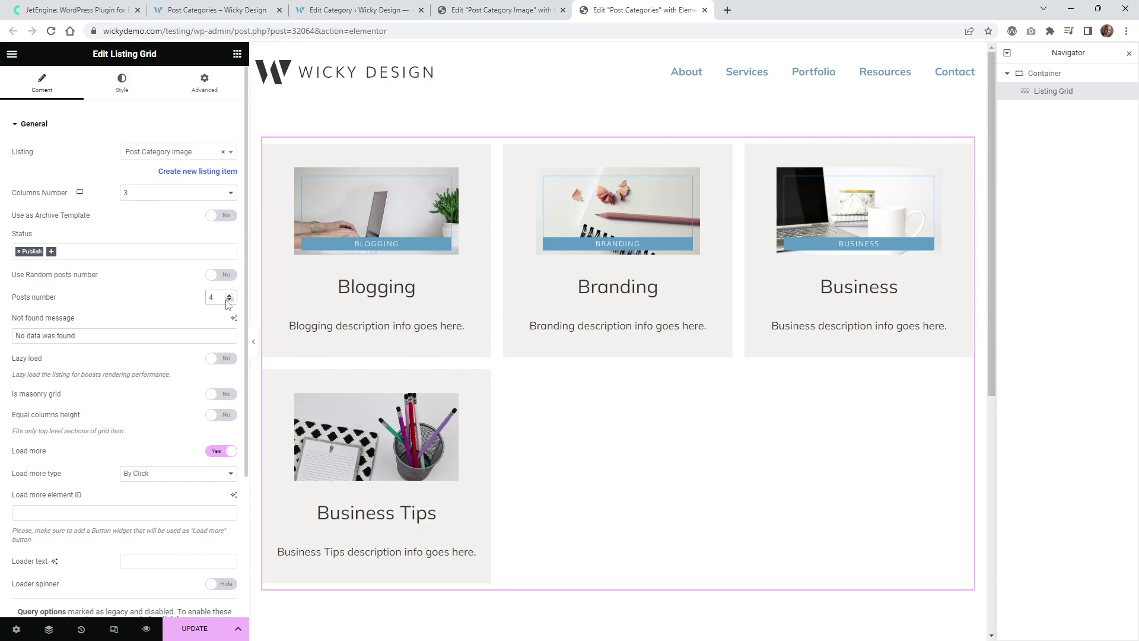
double_click(219, 298)
type("10")
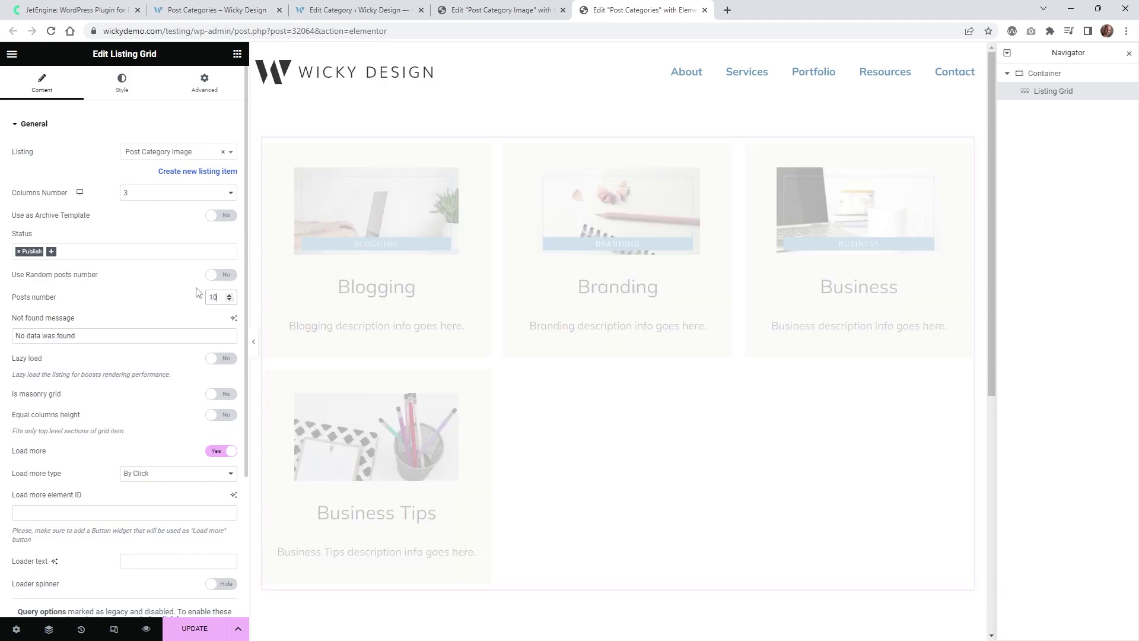
scroll(545, 394, "down", 4)
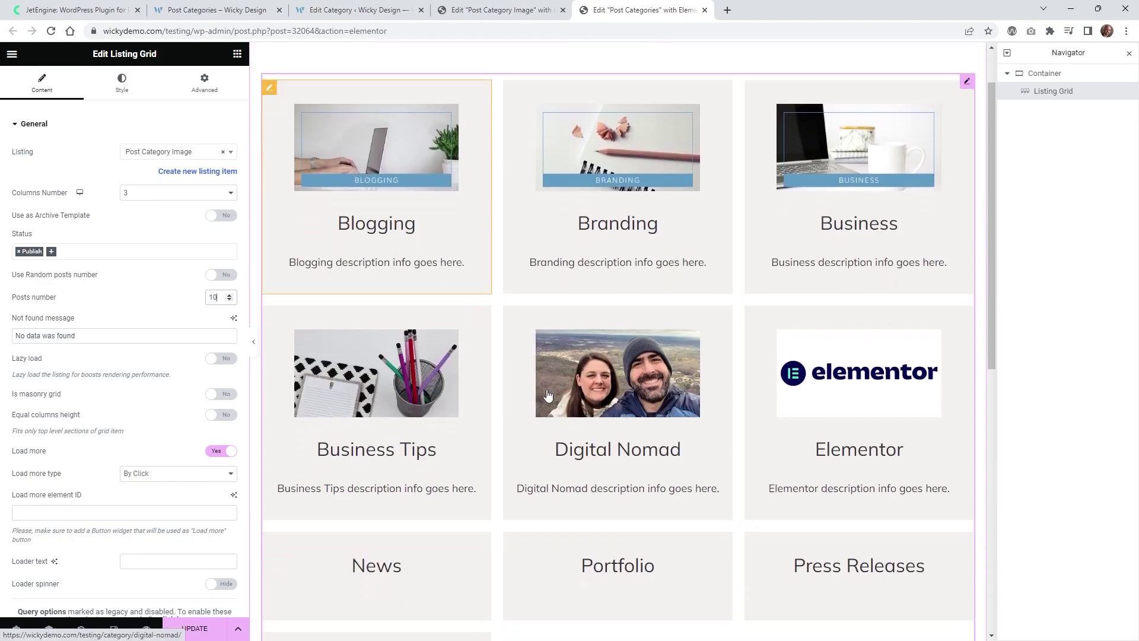
scroll(831, 409, "up", 2)
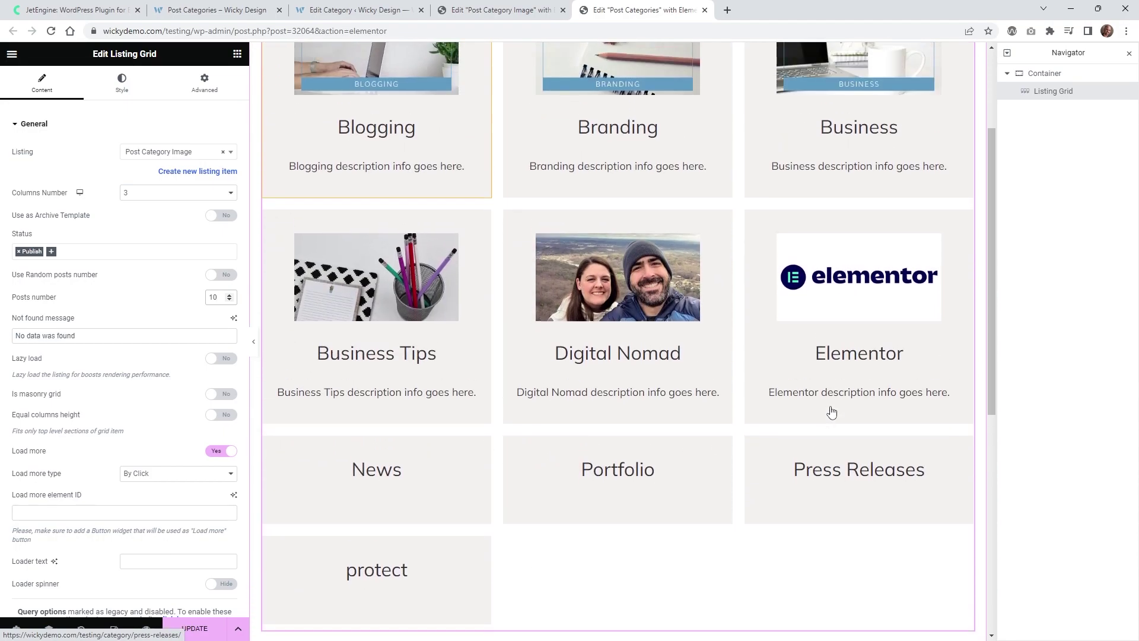
left_click_drag(219, 300, 202, 298)
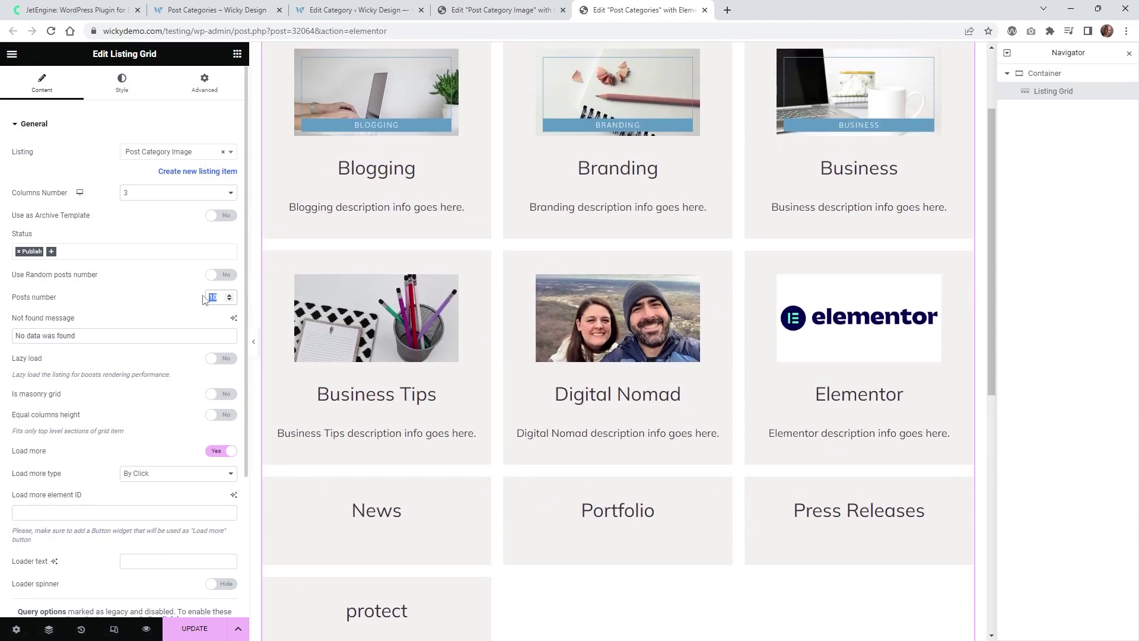
type("6")
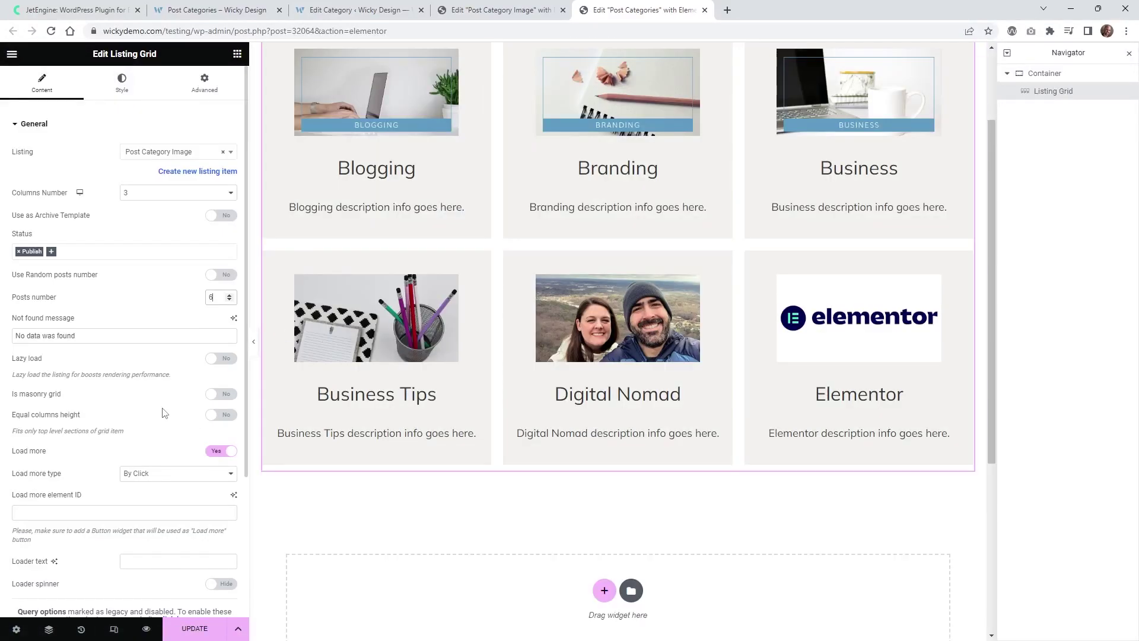
scroll(485, 376, "up", 1)
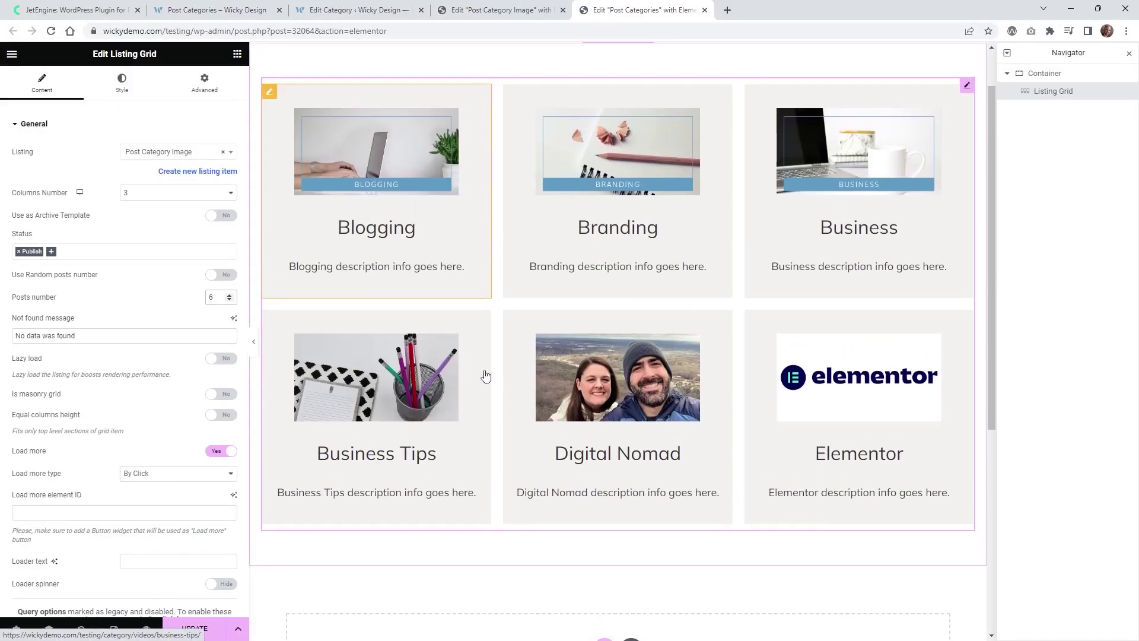
left_click(185, 632)
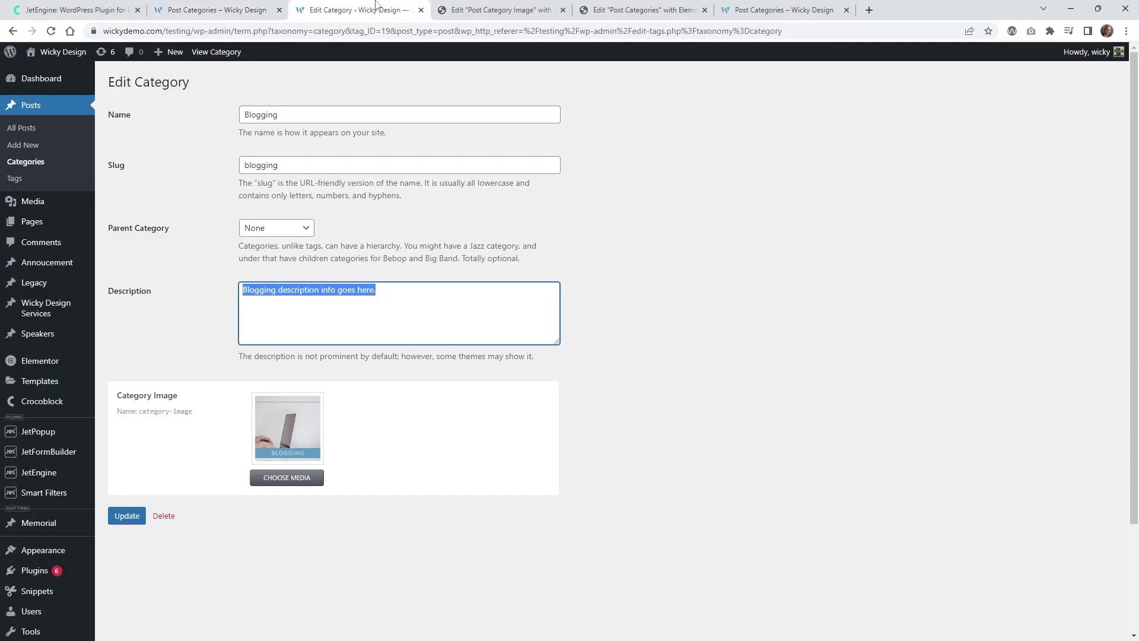
Step: Open JetEngine's Query Builder and its list of queries
left_click(377, 8)
mouse_move(51, 474)
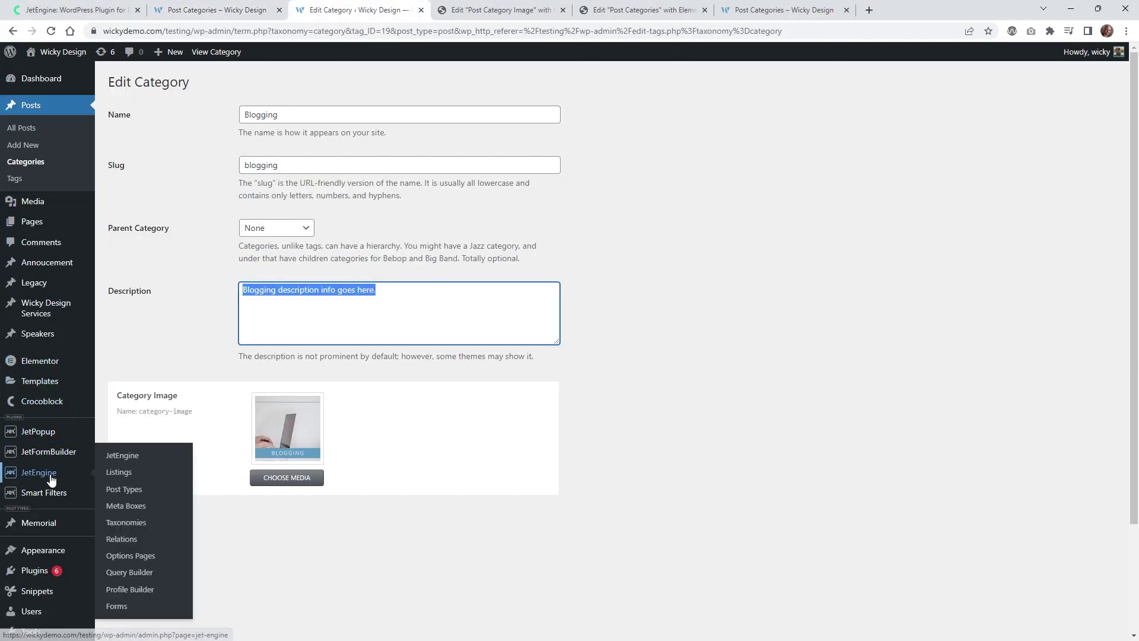
left_click(141, 570)
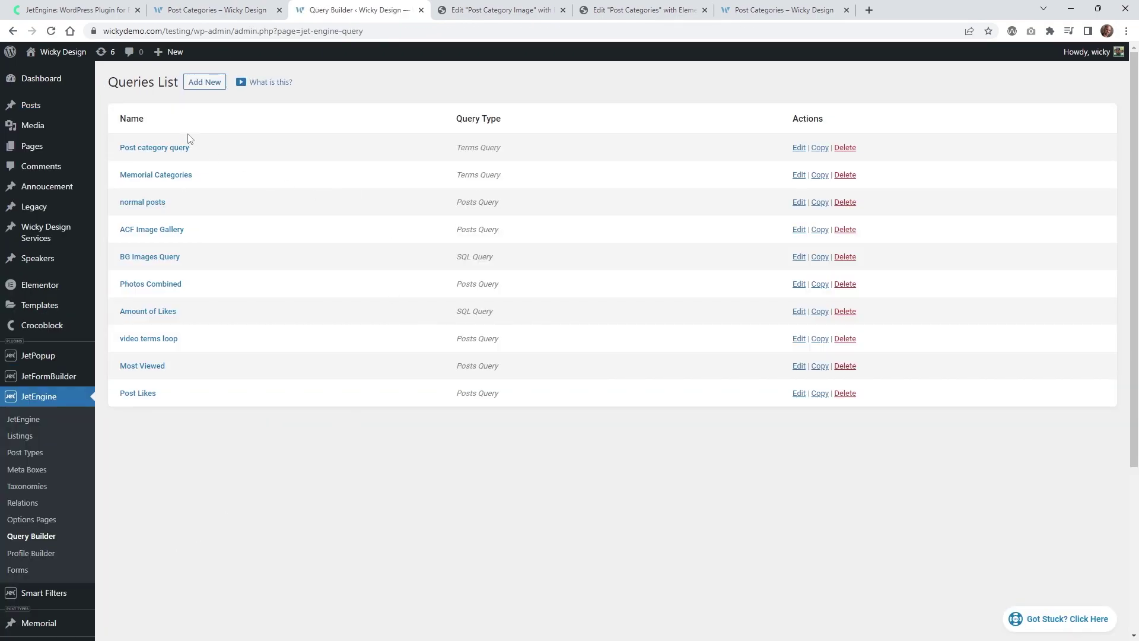
left_click(203, 83)
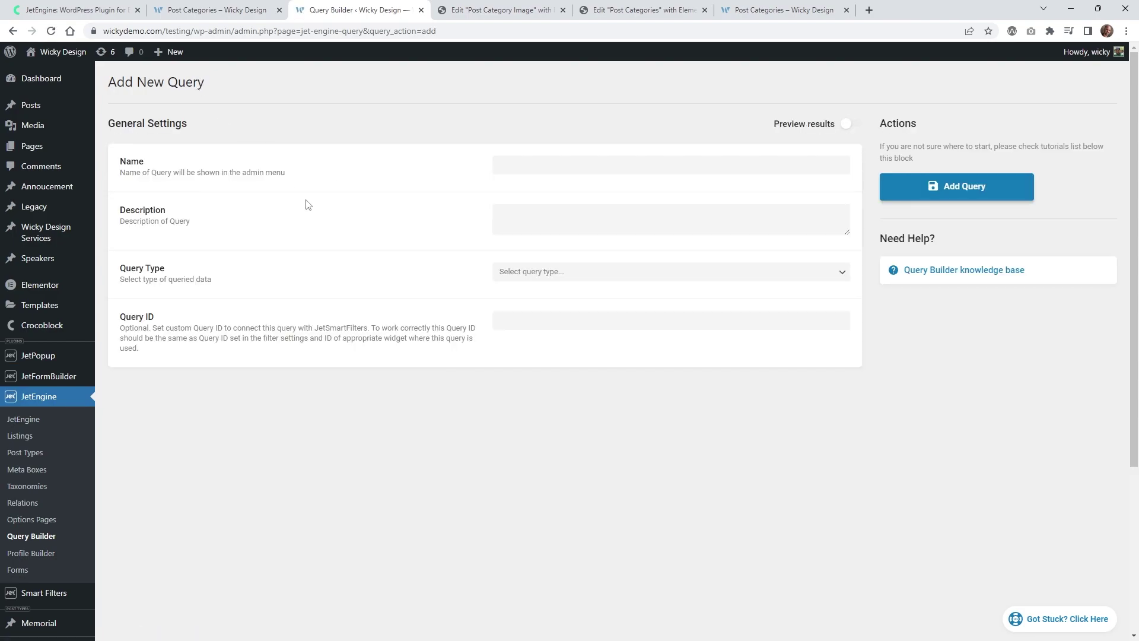
key("alt+Left")
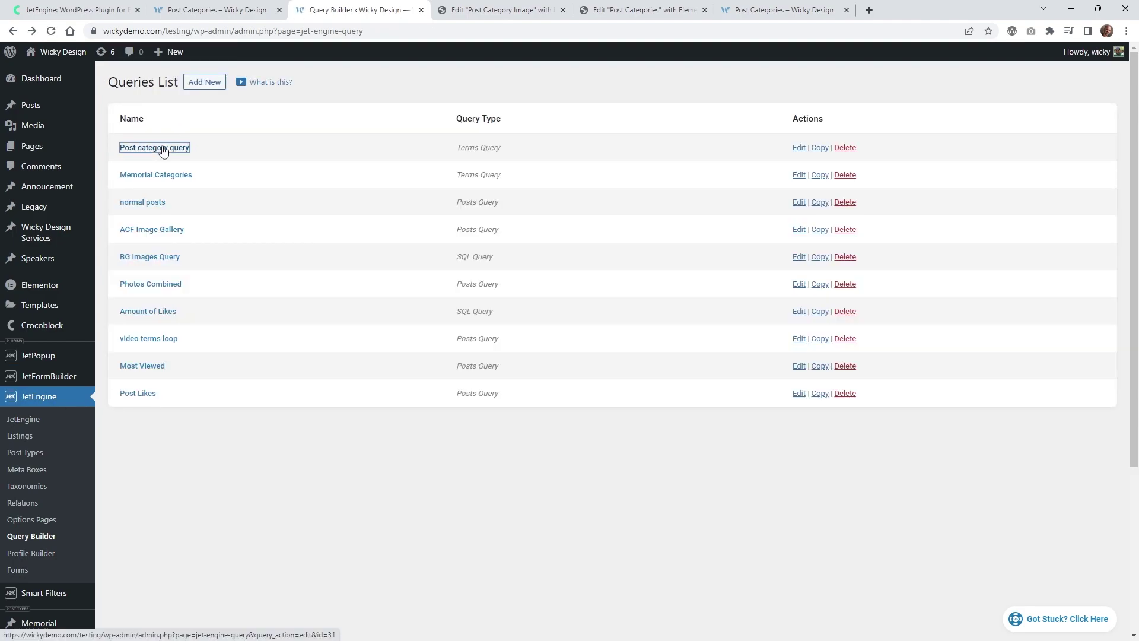
Step: Open the Post category query and turn on its results preview, showing 20 categories
left_click(159, 147)
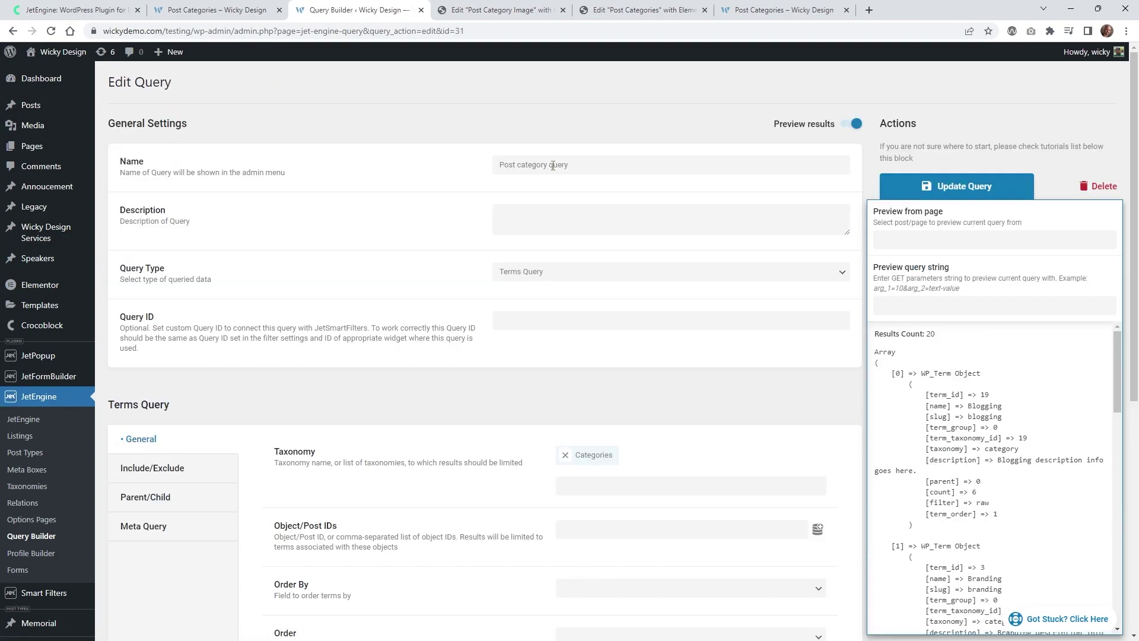
left_click(550, 164)
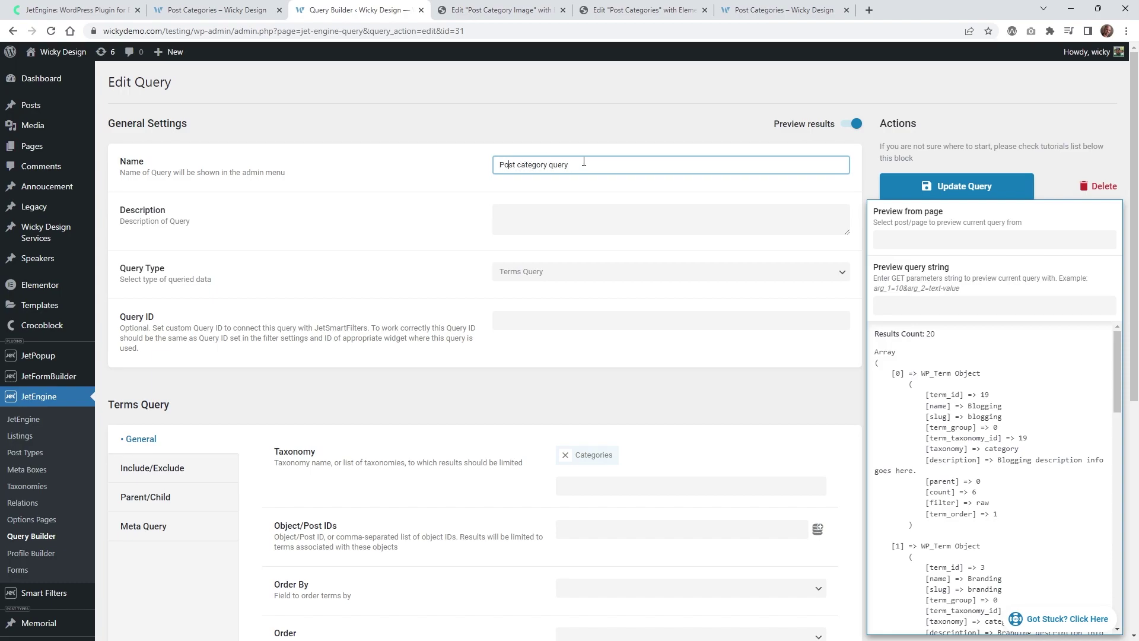
left_click(852, 124)
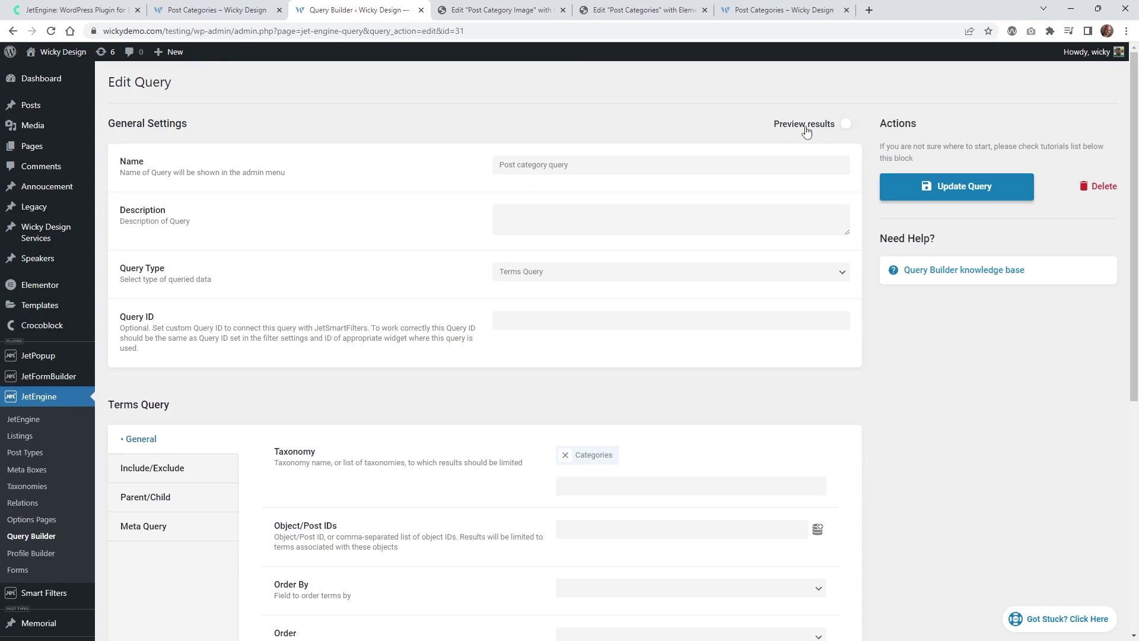
left_click(853, 126)
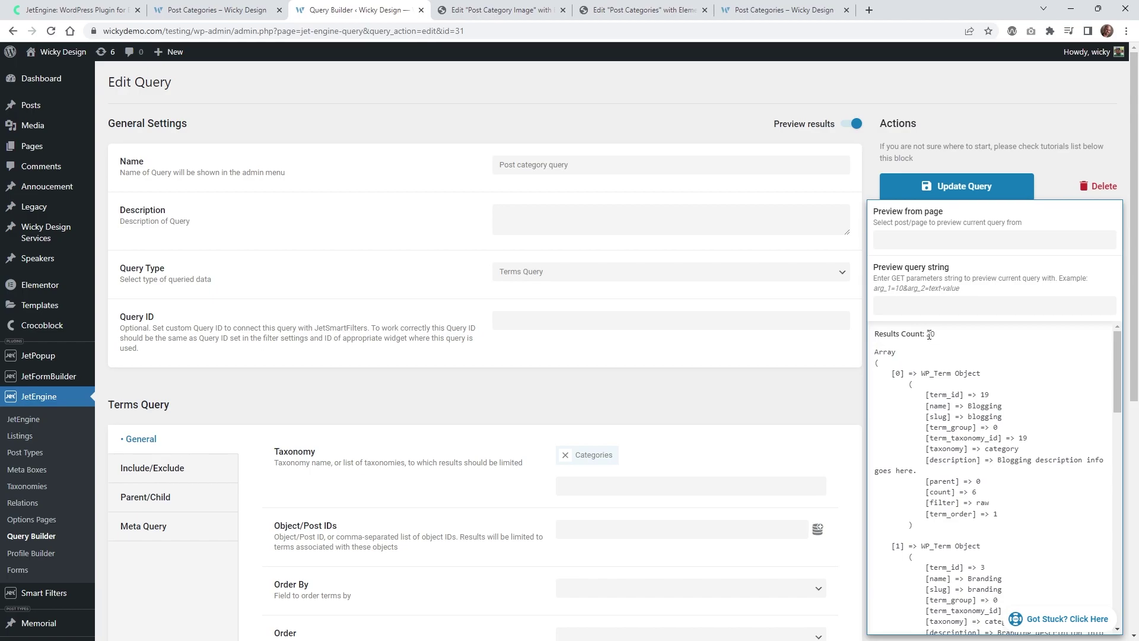
Step: Keep Terms Query as the query type and leave Hide Empty switched on
left_click(521, 273)
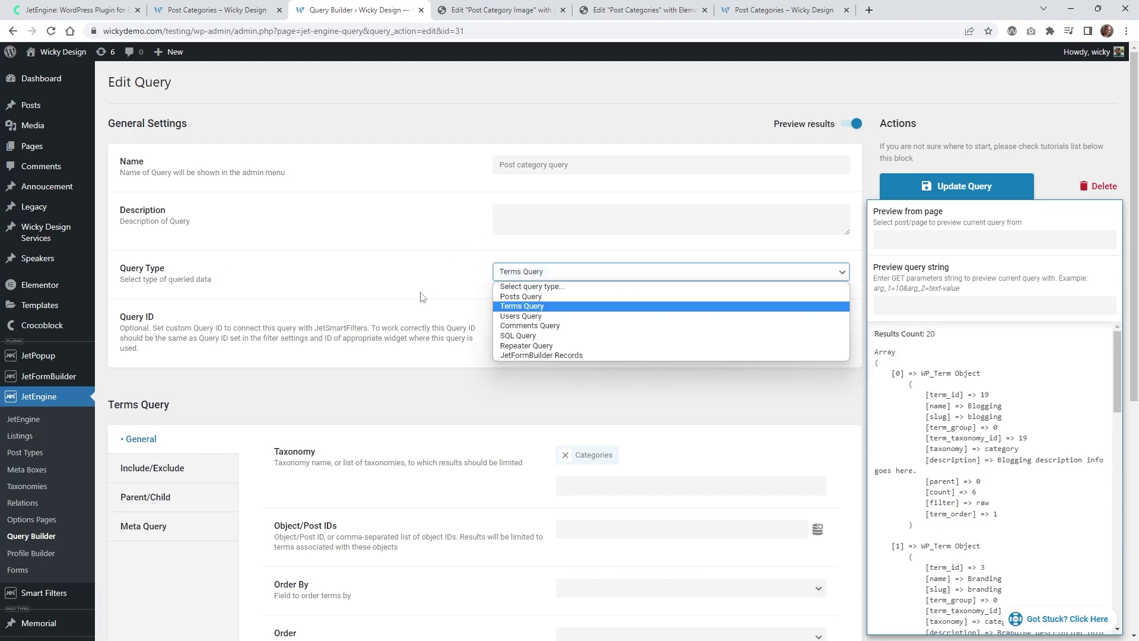
left_click(526, 308)
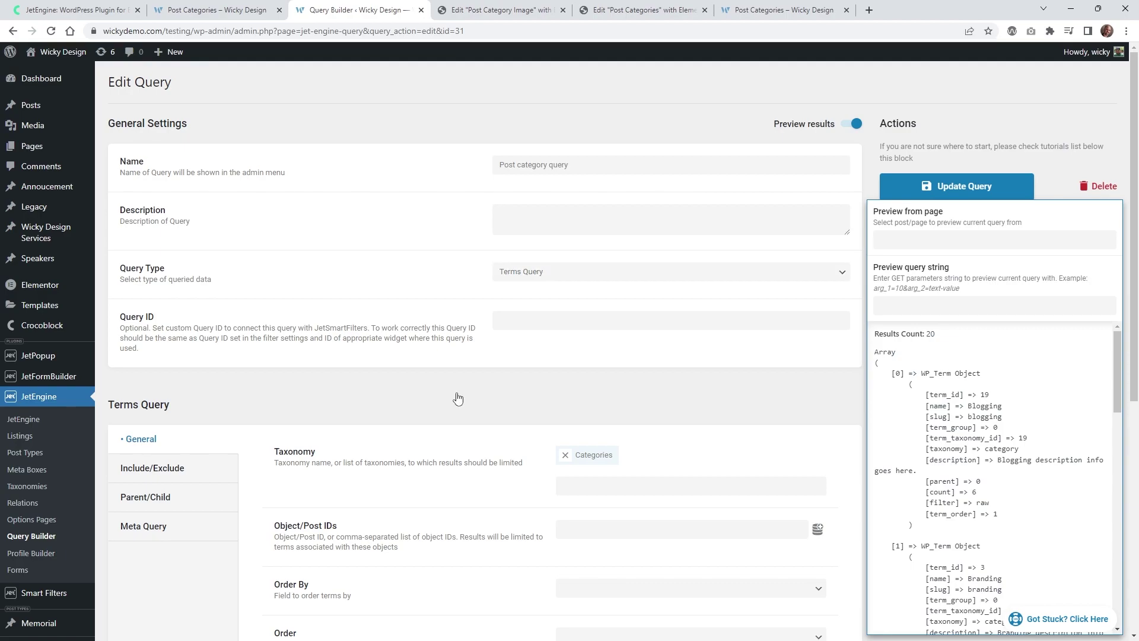
scroll(458, 326, "down", 2)
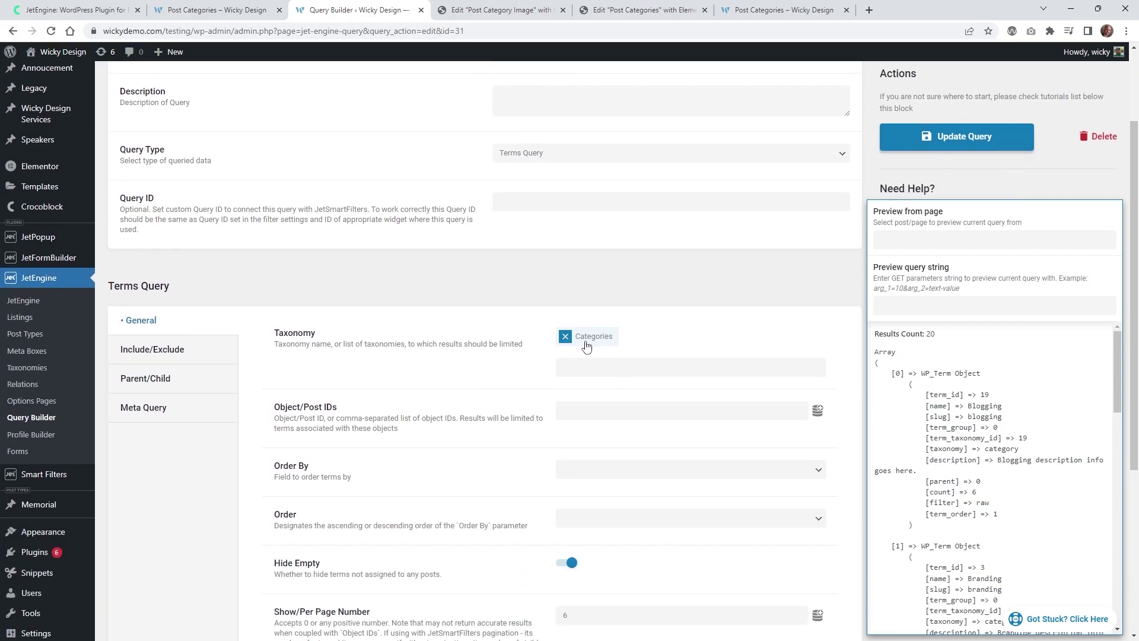
scroll(531, 407, "down", 2)
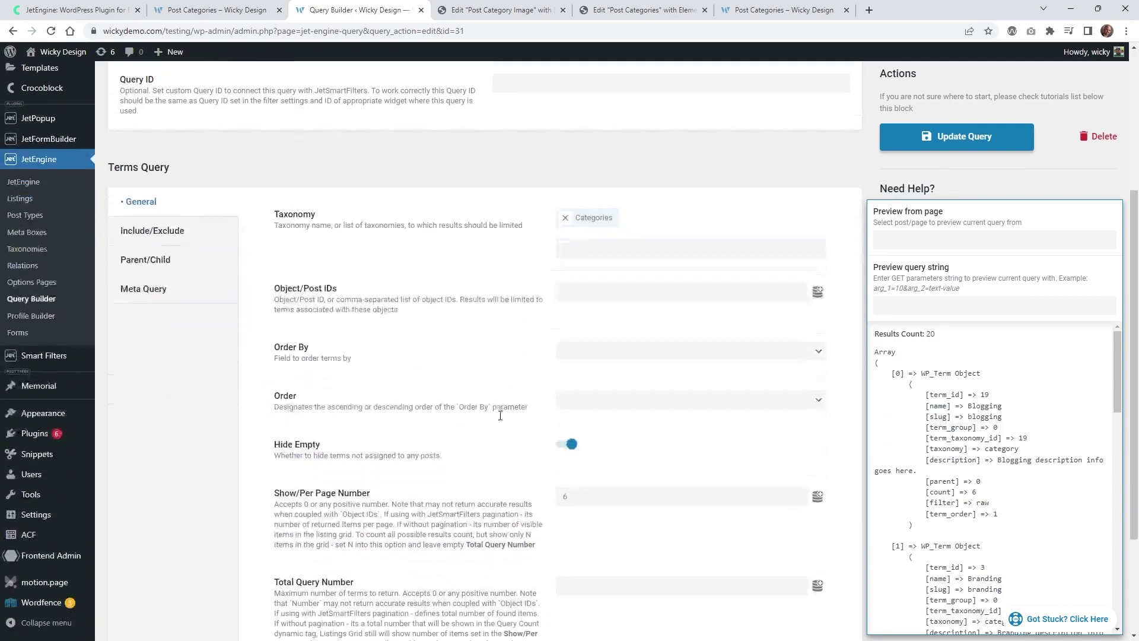
left_click(568, 449)
left_click(569, 446)
Step: Set 6 categories per page and save the Post category query
left_click_drag(932, 337, 938, 339)
scroll(529, 497, "down", 1)
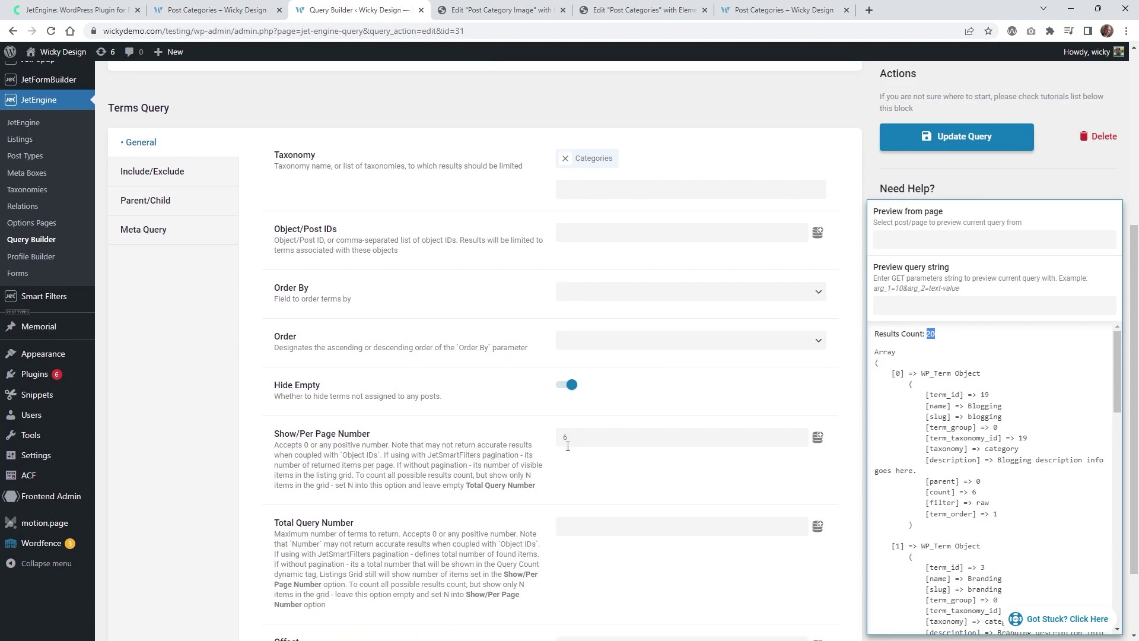
left_click(575, 437)
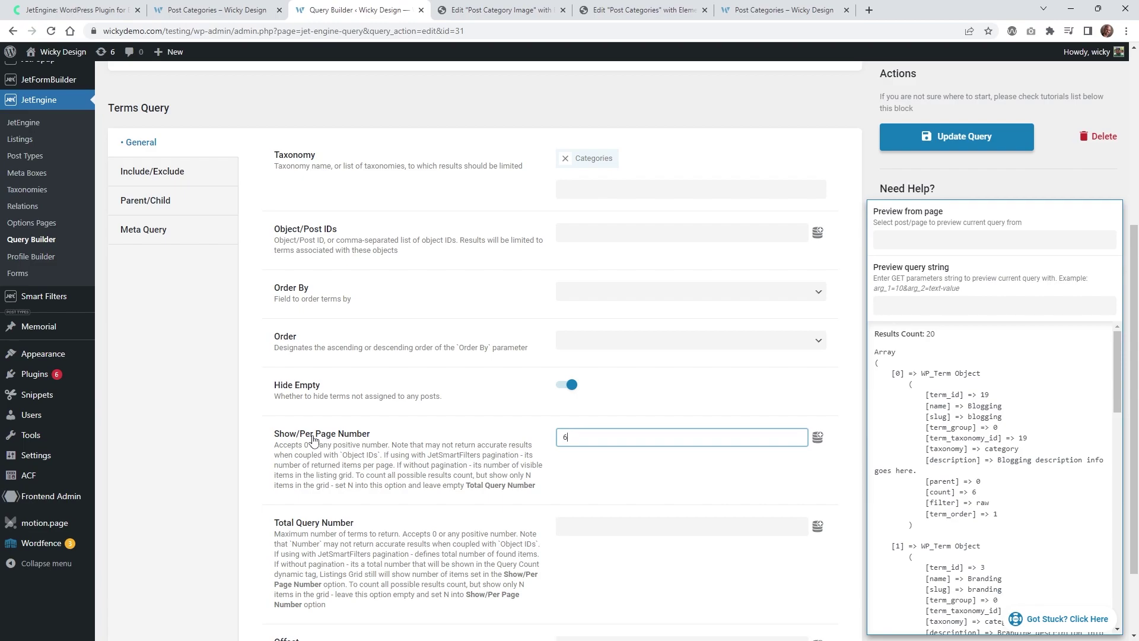
left_click(956, 147)
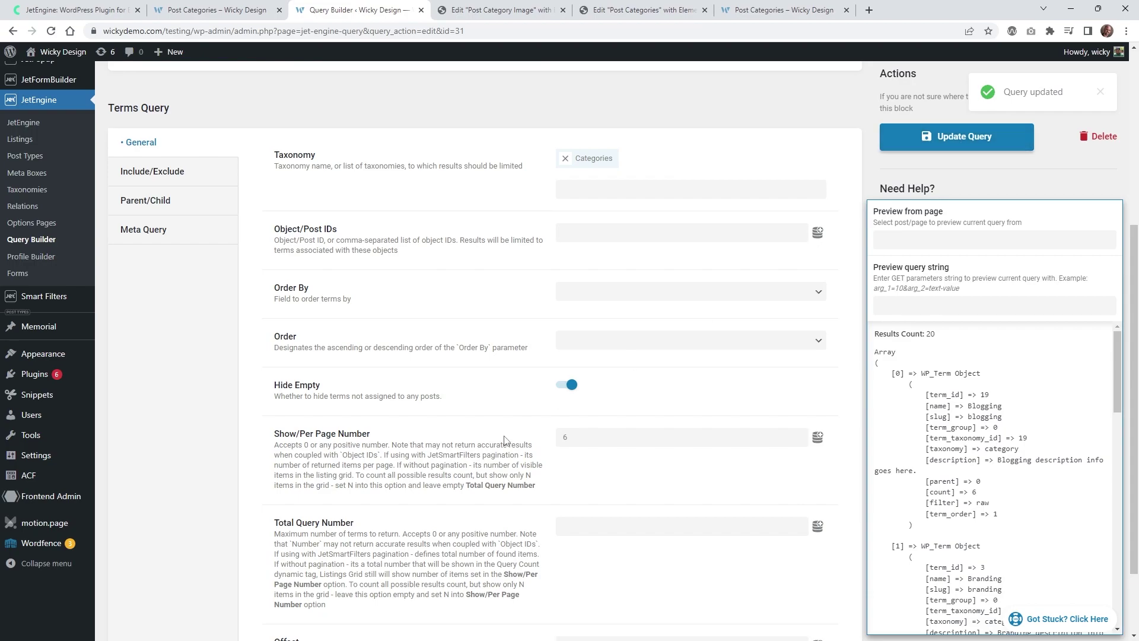
left_click(513, 5)
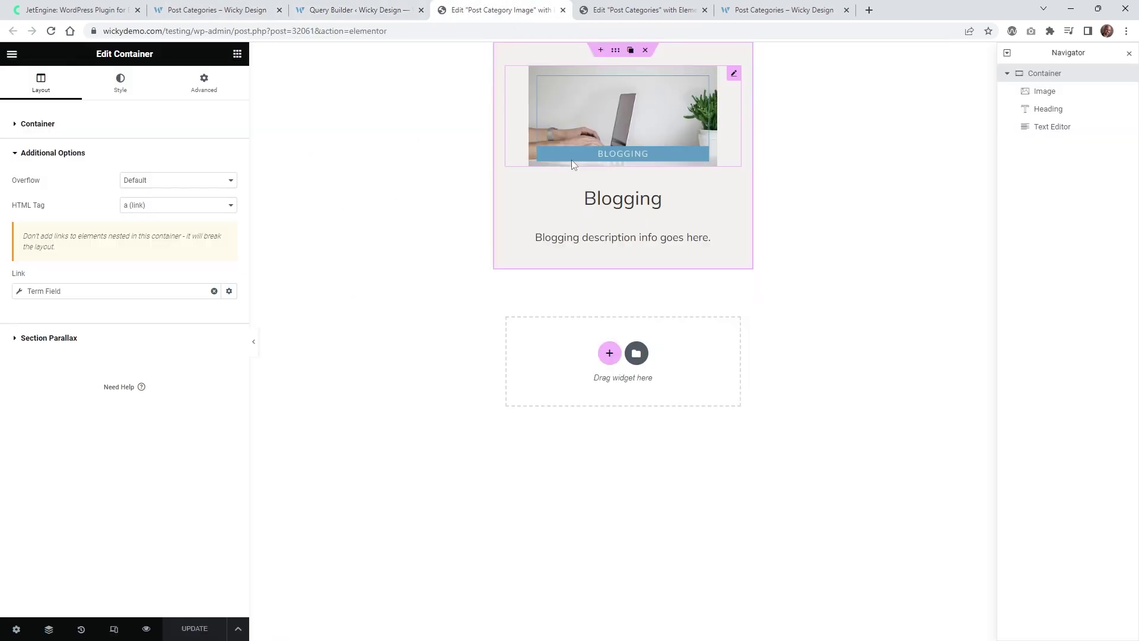
Step: Turn on the Listing Grid's custom query, pick Post category query, and save the page
left_click(639, 12)
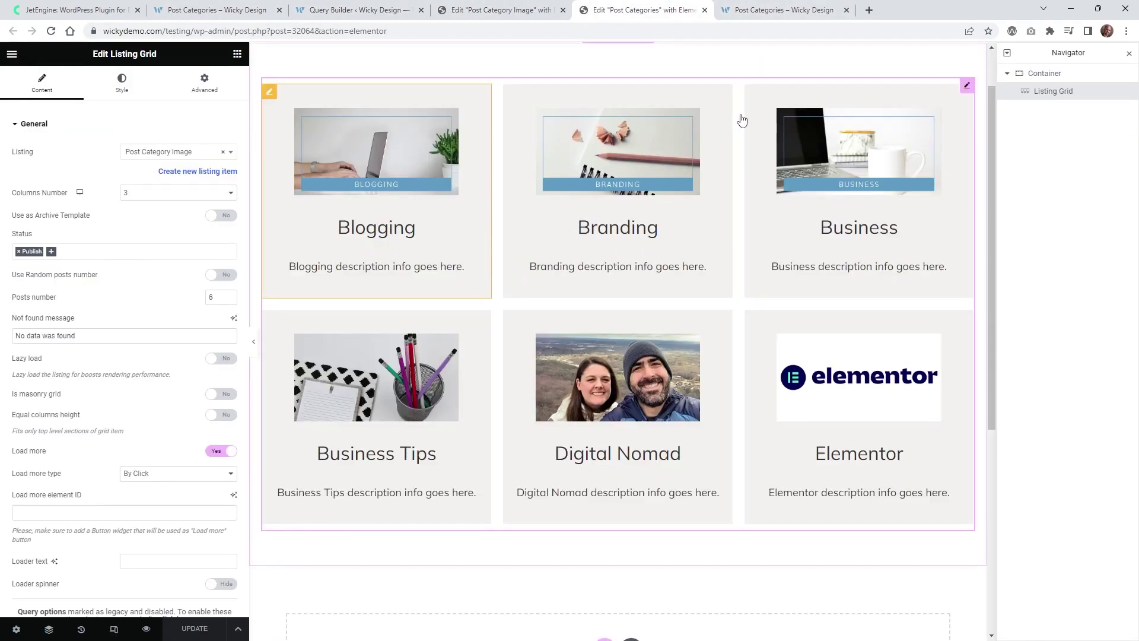
left_click(61, 126)
left_click(59, 156)
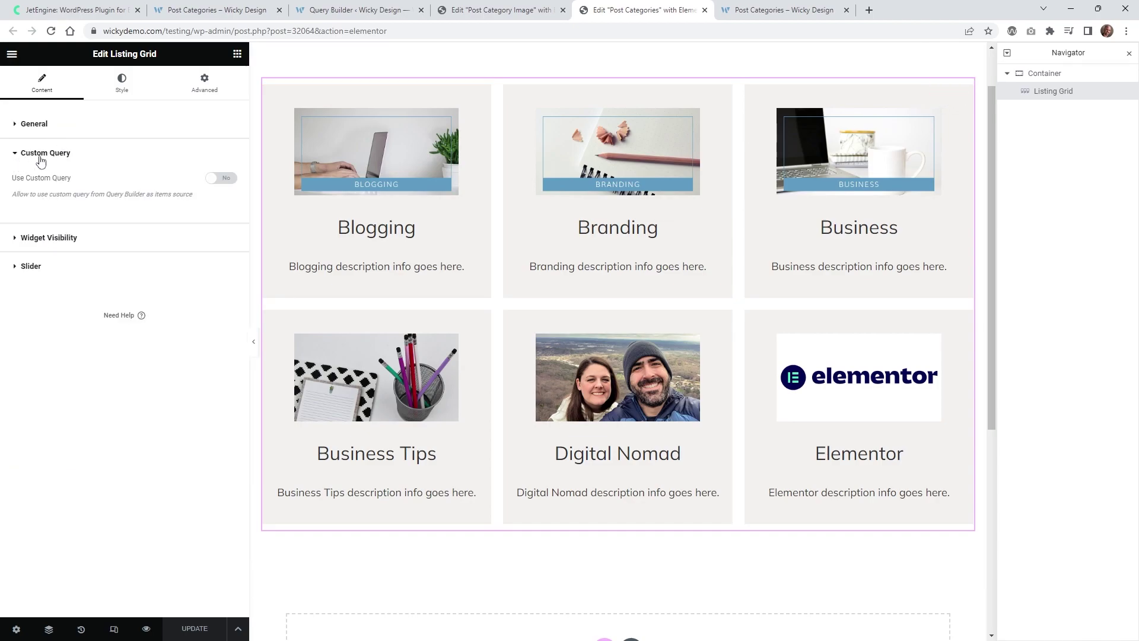
left_click(220, 178)
left_click(190, 217)
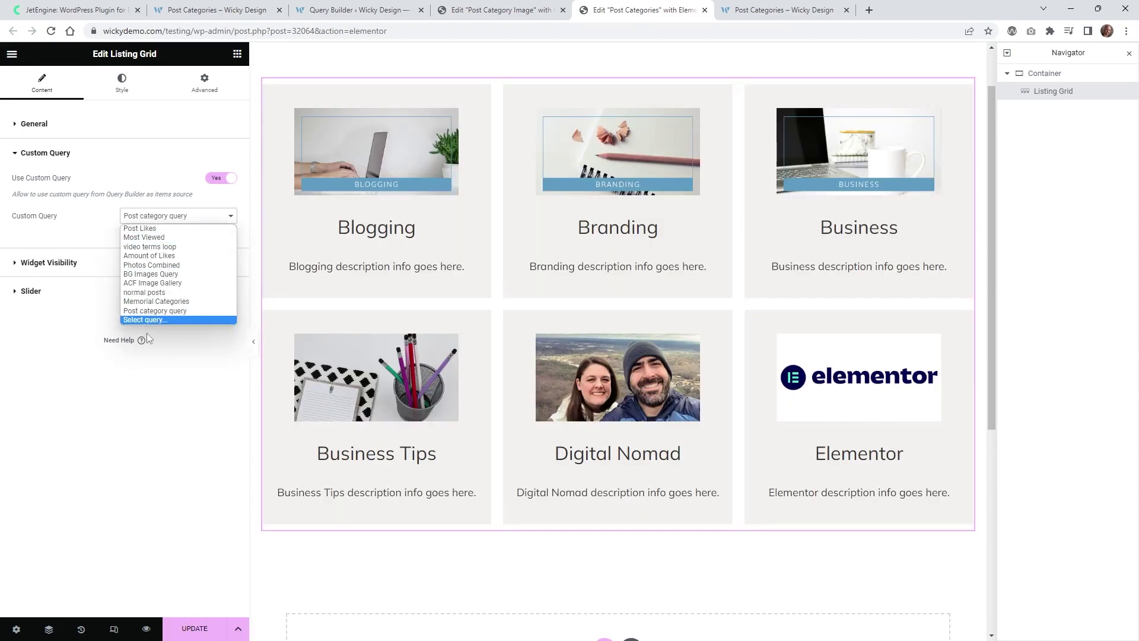
left_click(152, 311)
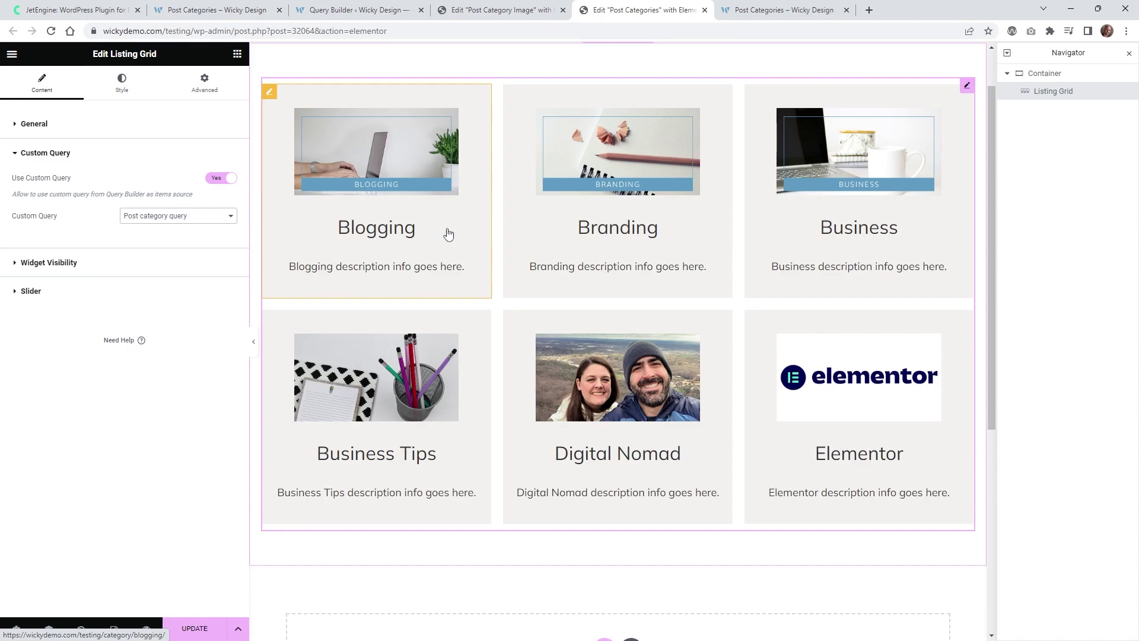
left_click(202, 635)
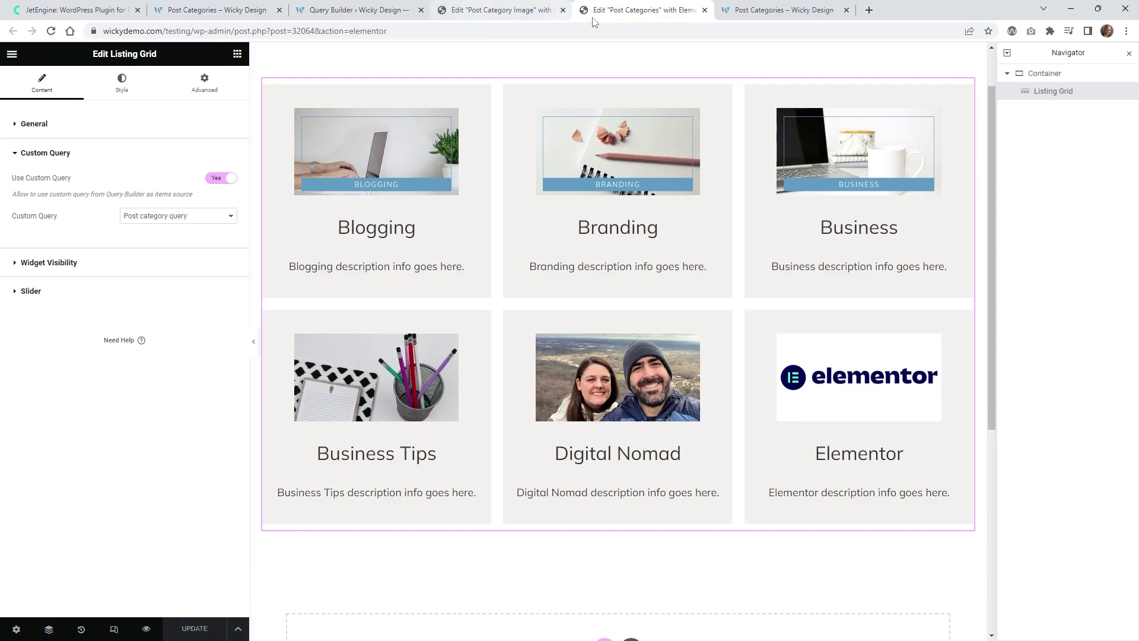
left_click(366, 5)
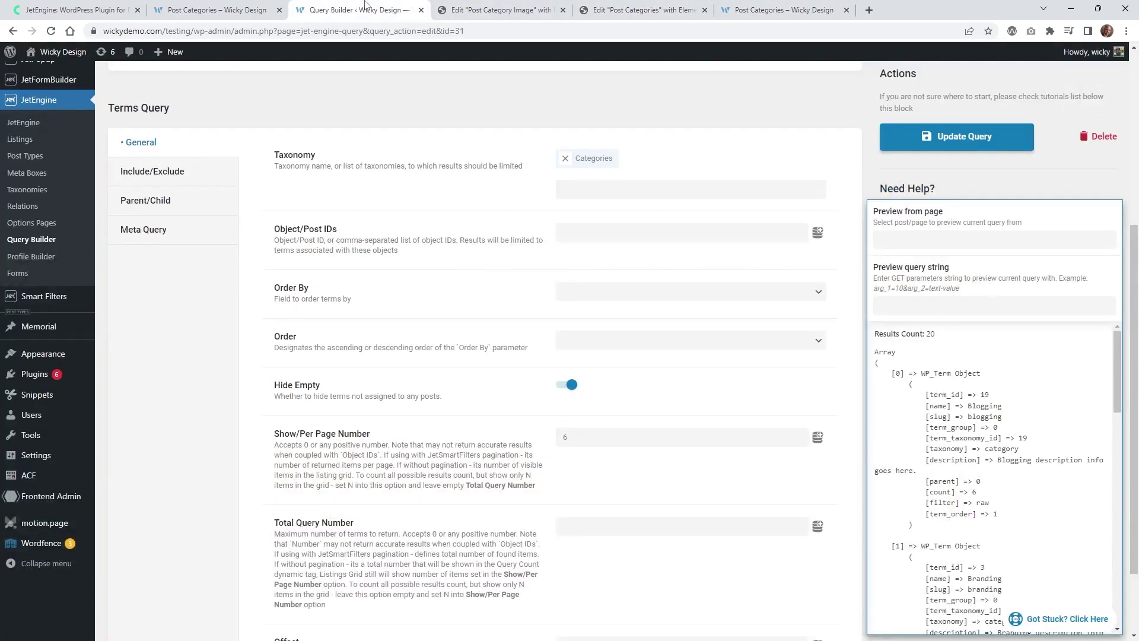
Step: Sort the Post category query from highest to lowest, save, and reload the live page
left_click(585, 294)
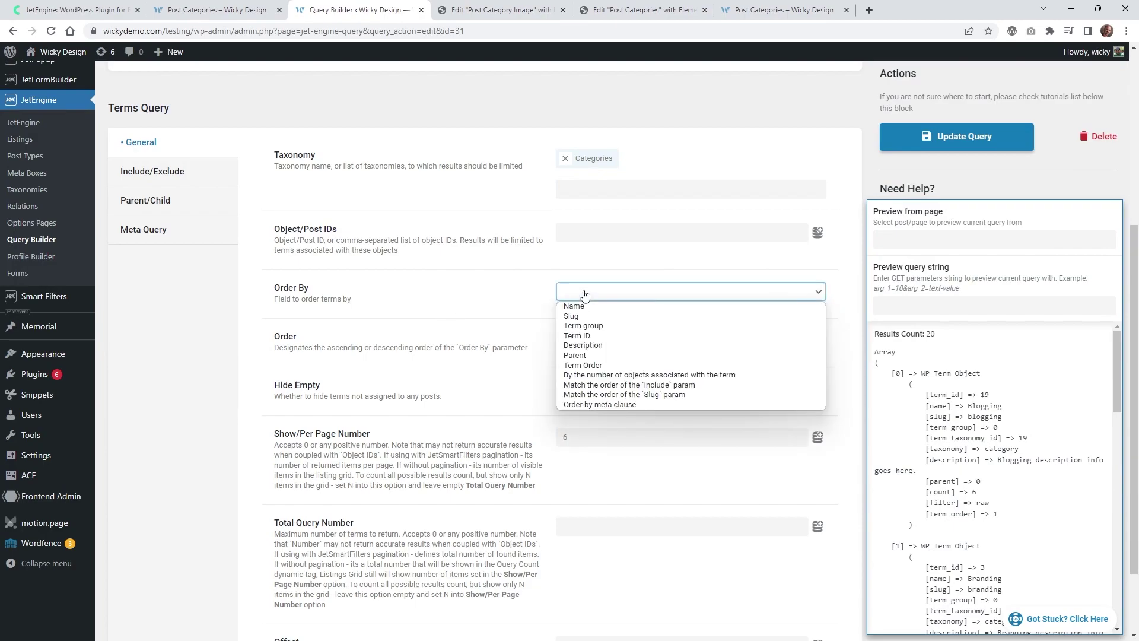
left_click(585, 295)
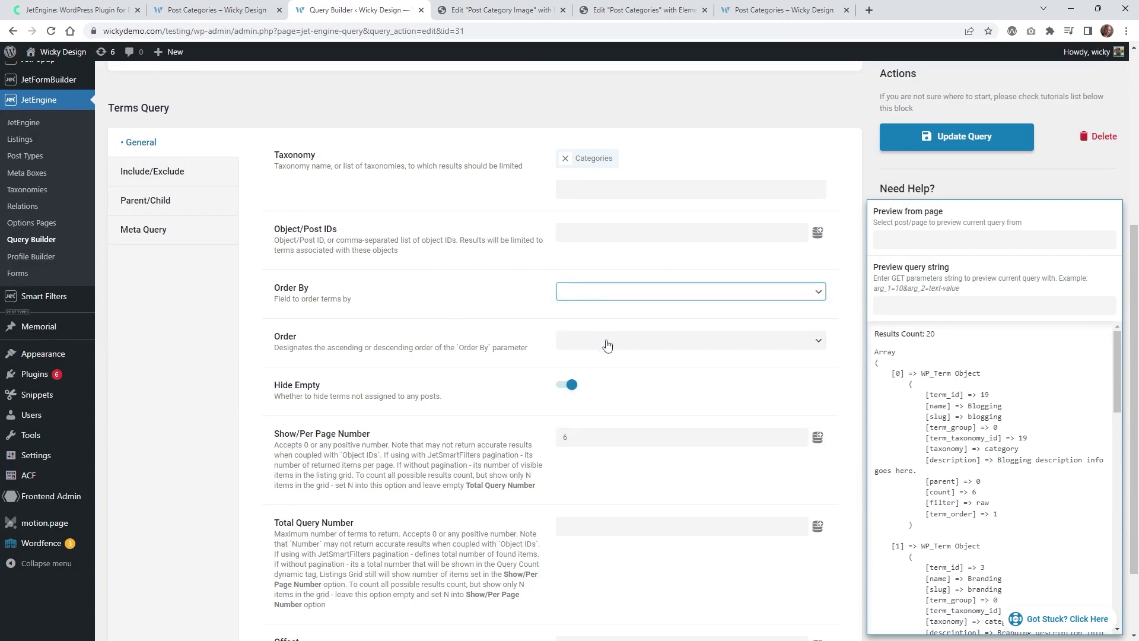
left_click(604, 342)
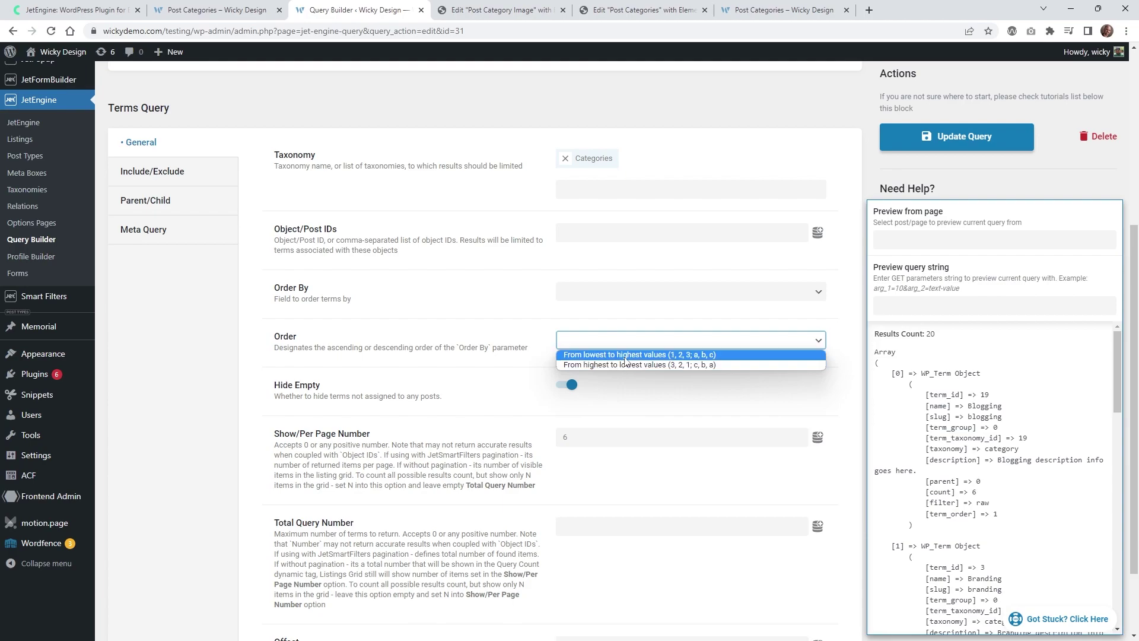
left_click(629, 364)
left_click(962, 140)
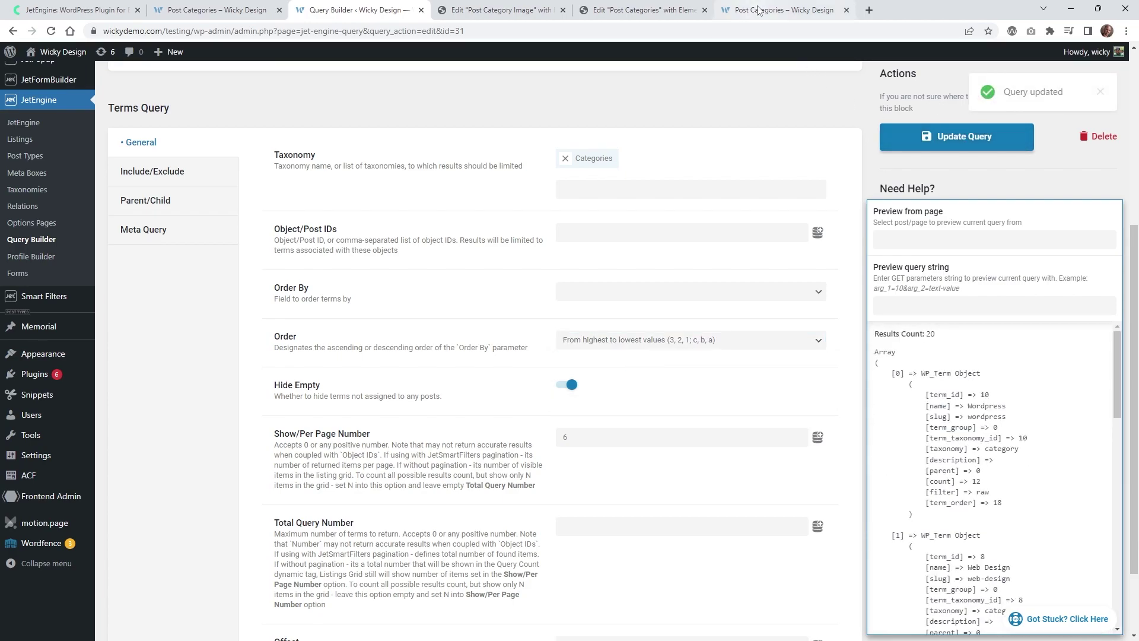
left_click(783, 10)
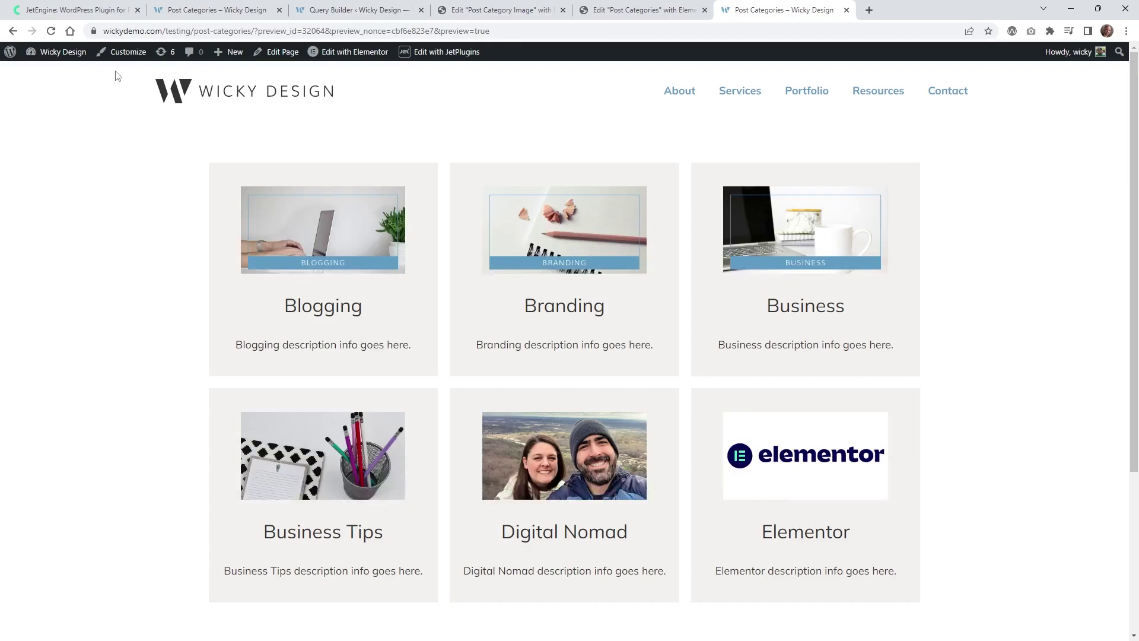
left_click(55, 37)
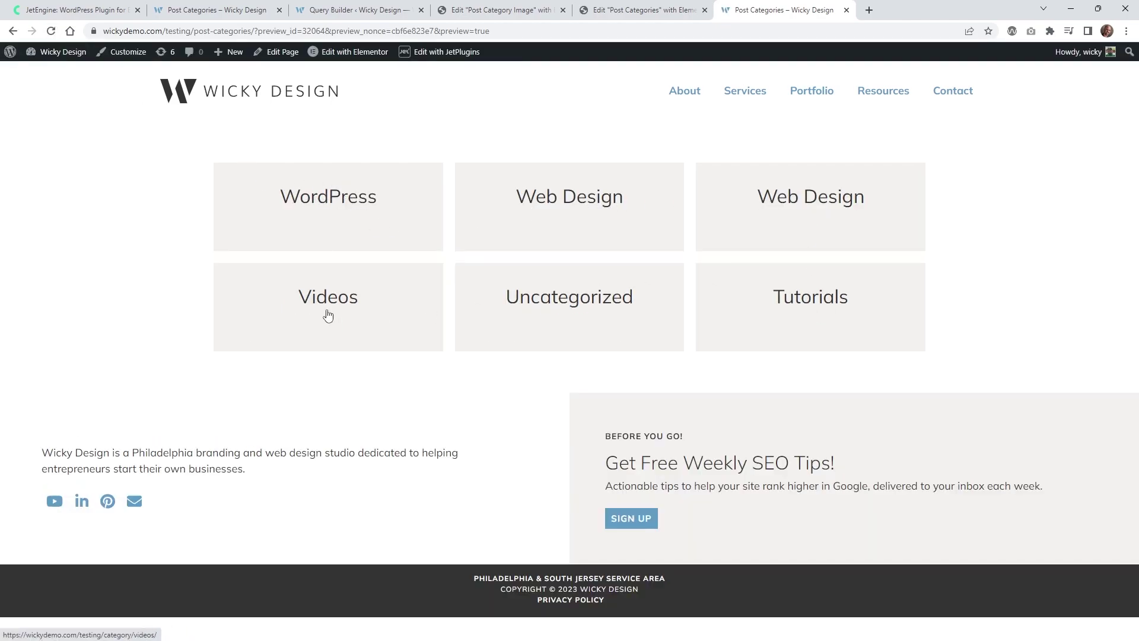
Step: Sort the Post category query from lowest to highest with 4 categories per page, and save
left_click(367, 7)
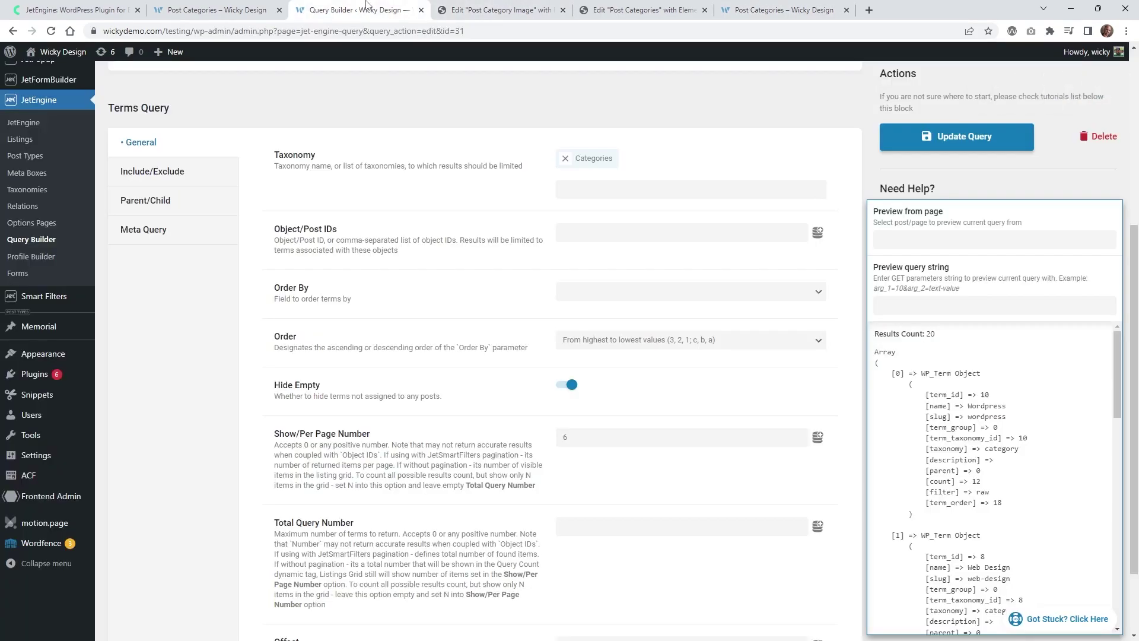
left_click(636, 341)
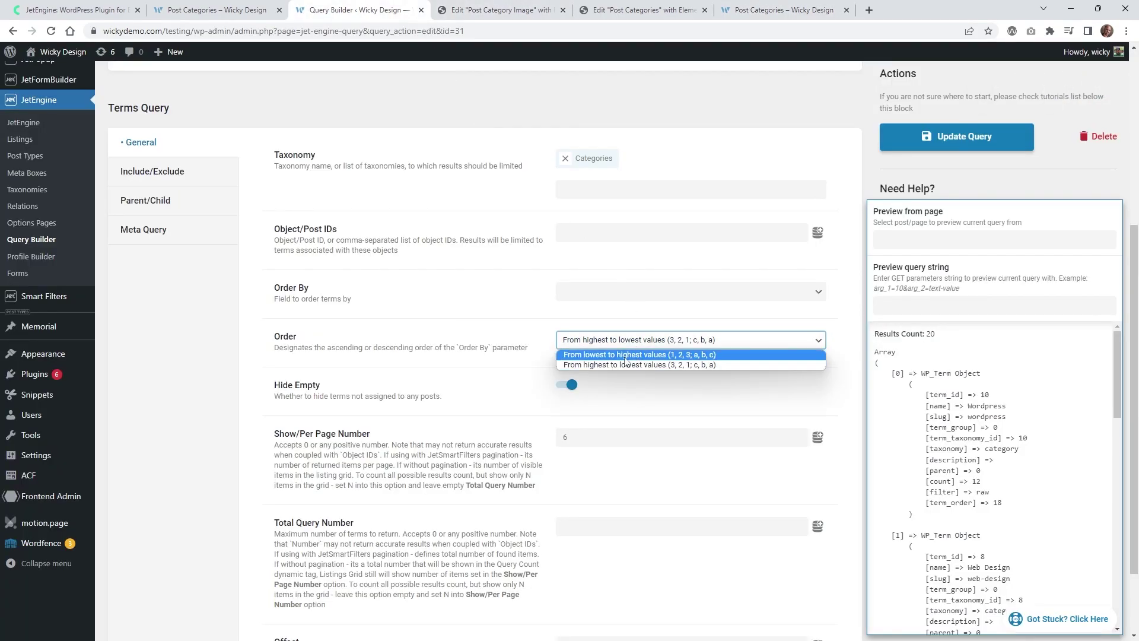
left_click(626, 360)
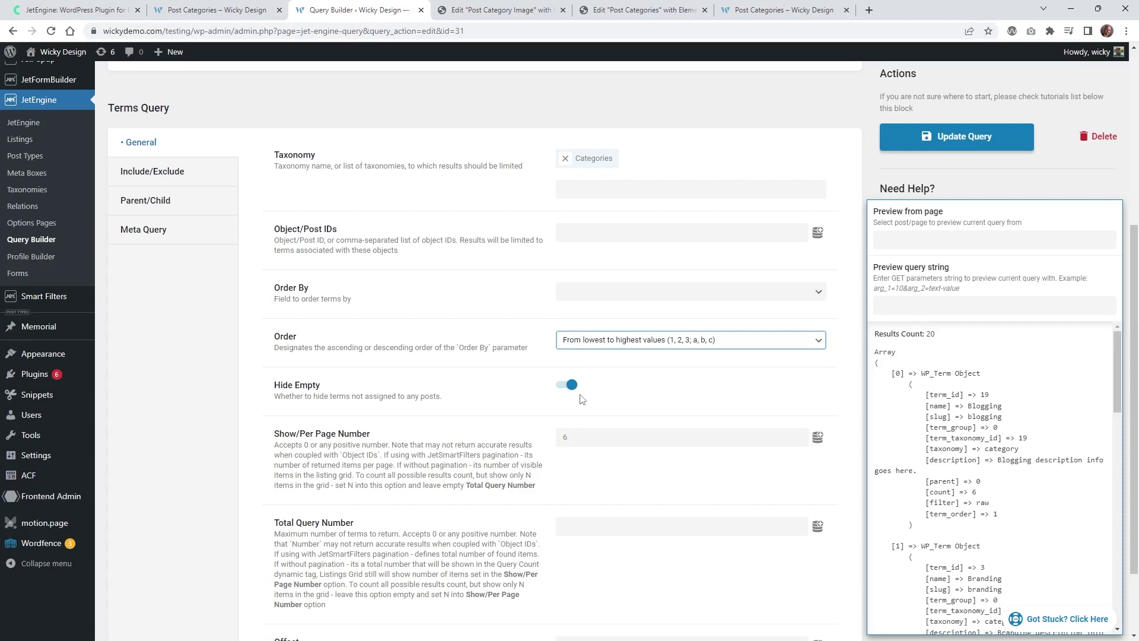
left_click(573, 438)
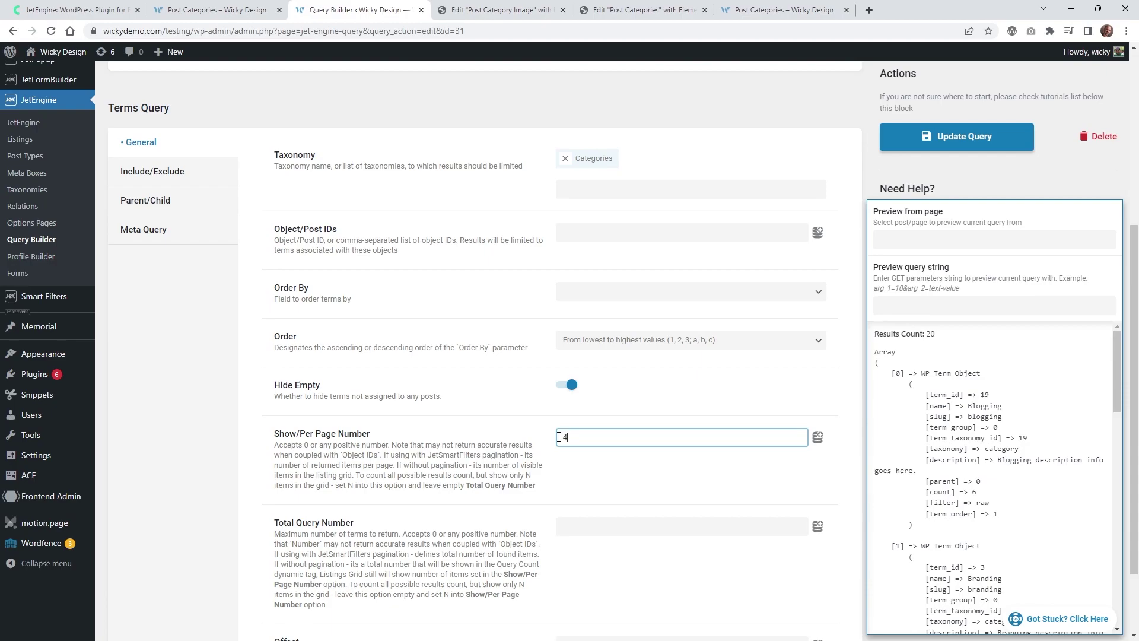
type("4")
left_click(983, 147)
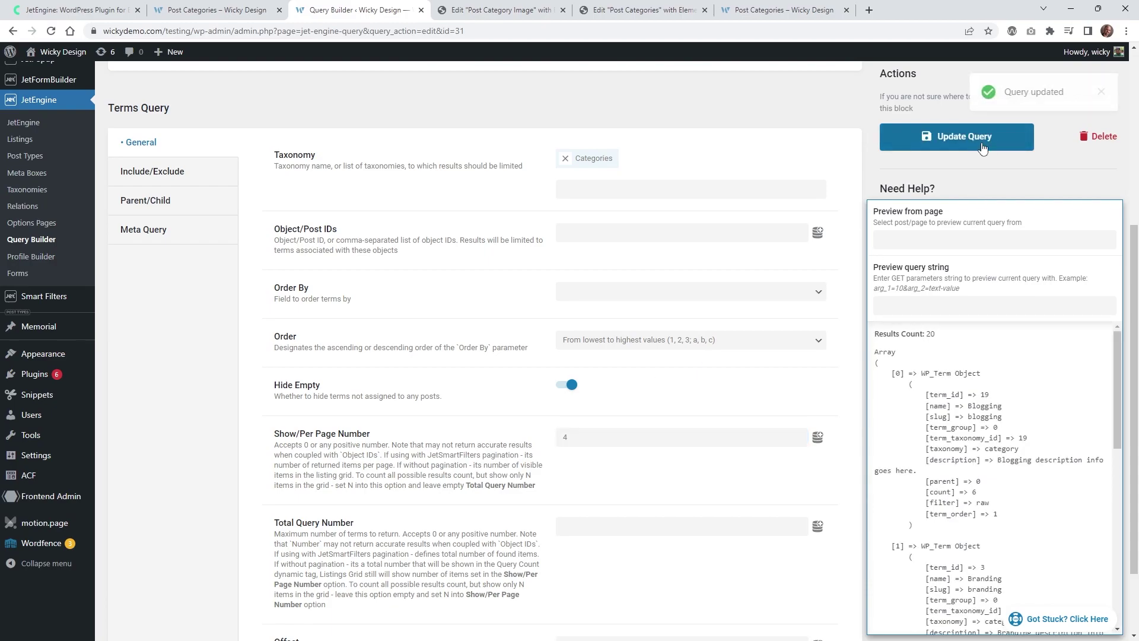
Step: Reload the live Post Categories page to check the grid, then go back to the query settings
left_click(763, 6)
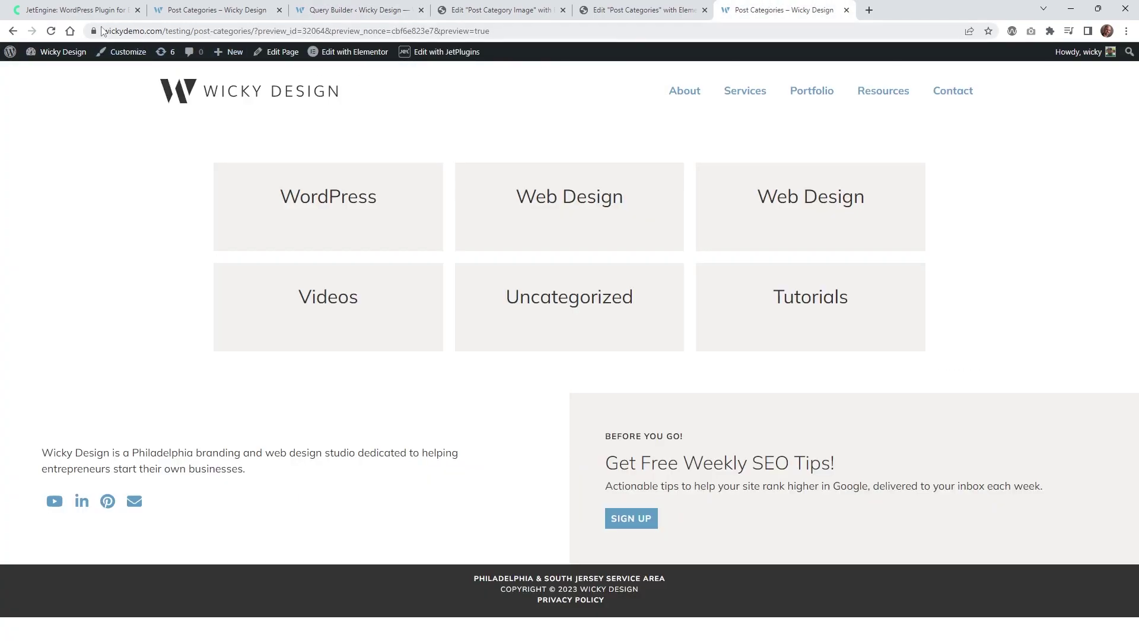
left_click(51, 31)
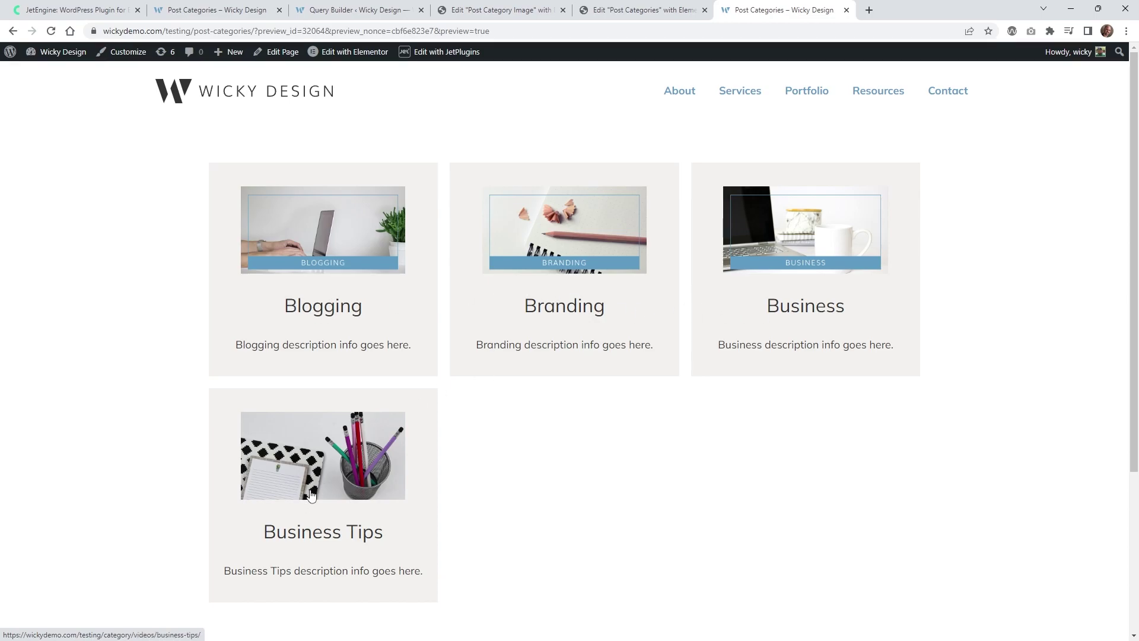
left_click(222, 5)
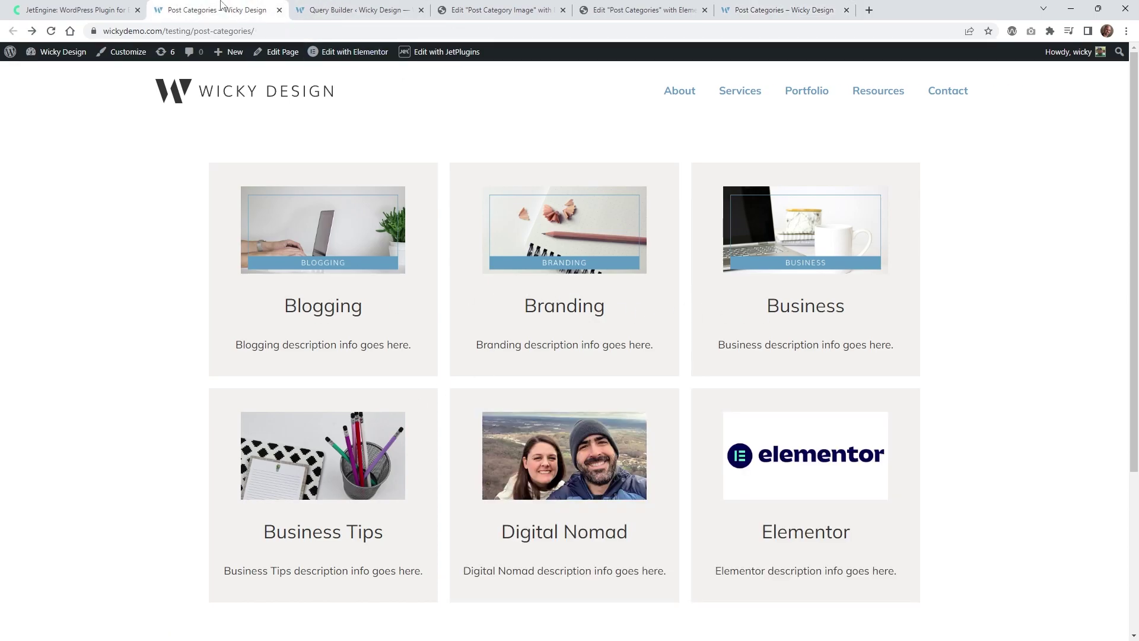
left_click(354, 8)
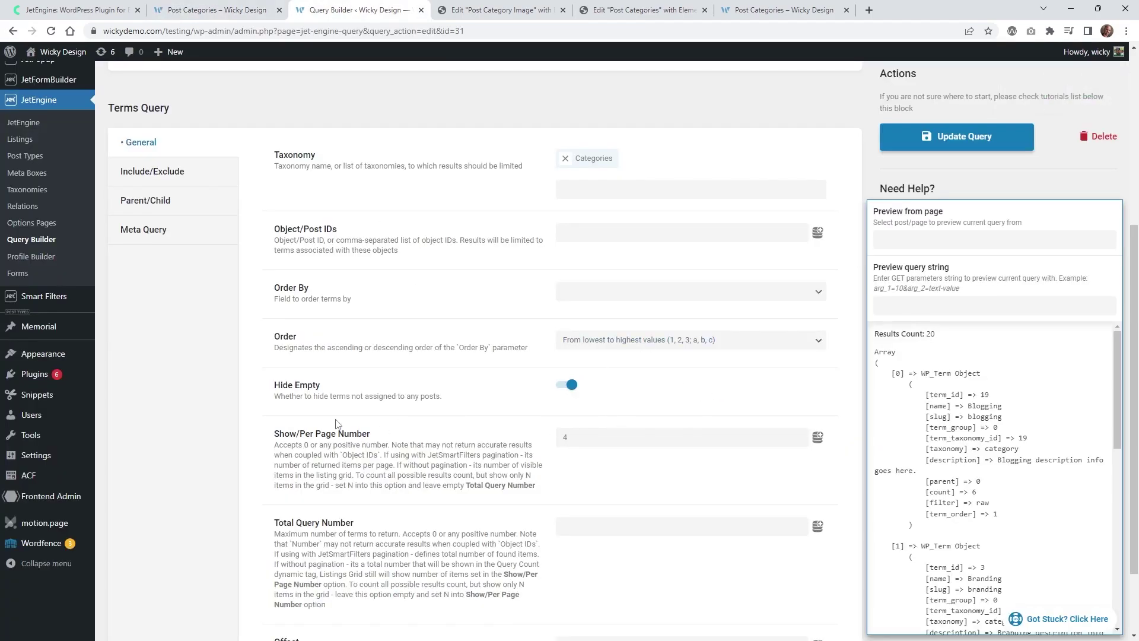
Step: Open Posts > Categories and scroll through the list to find Videos and its subcategories
scroll(337, 423, "up", 5)
mouse_move(53, 107)
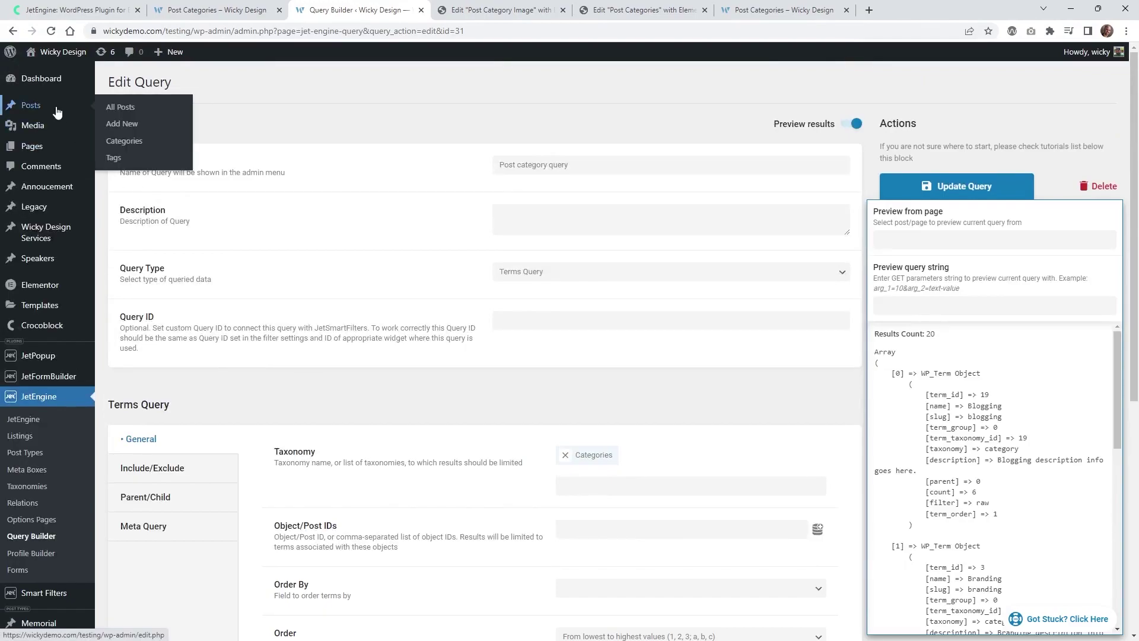
left_click(148, 141)
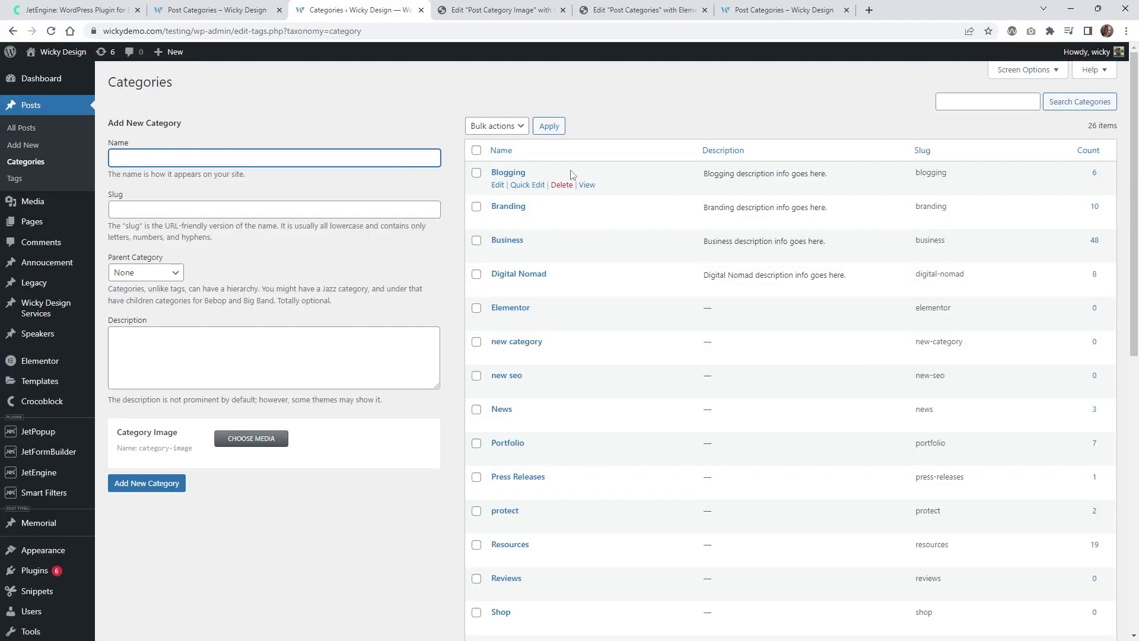
scroll(615, 193, "down", 1)
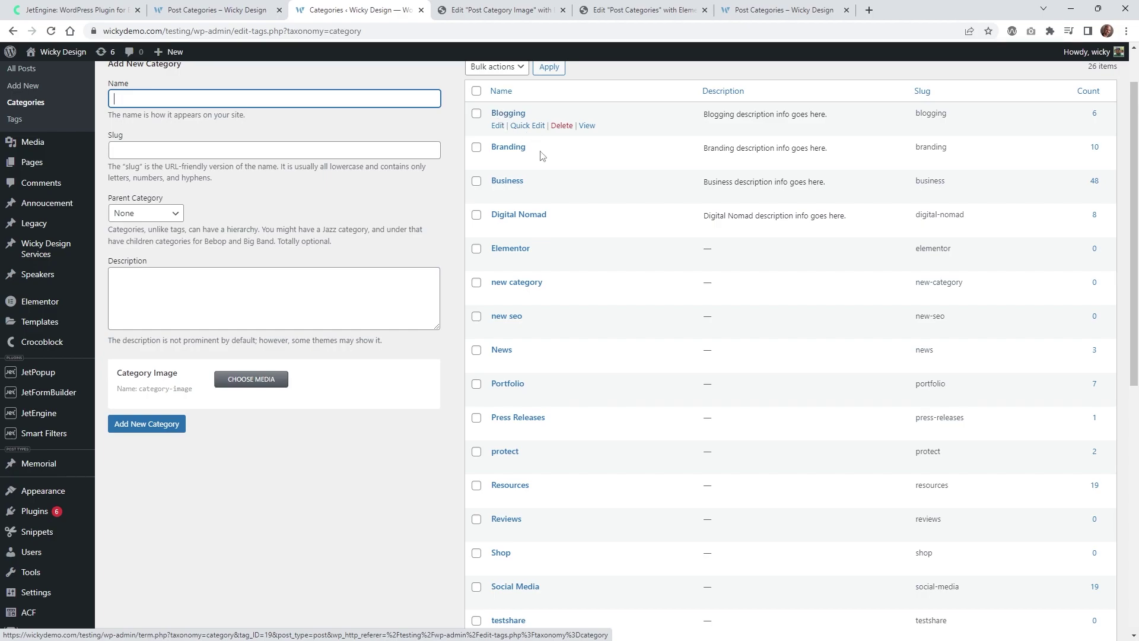
scroll(556, 192, "down", 3)
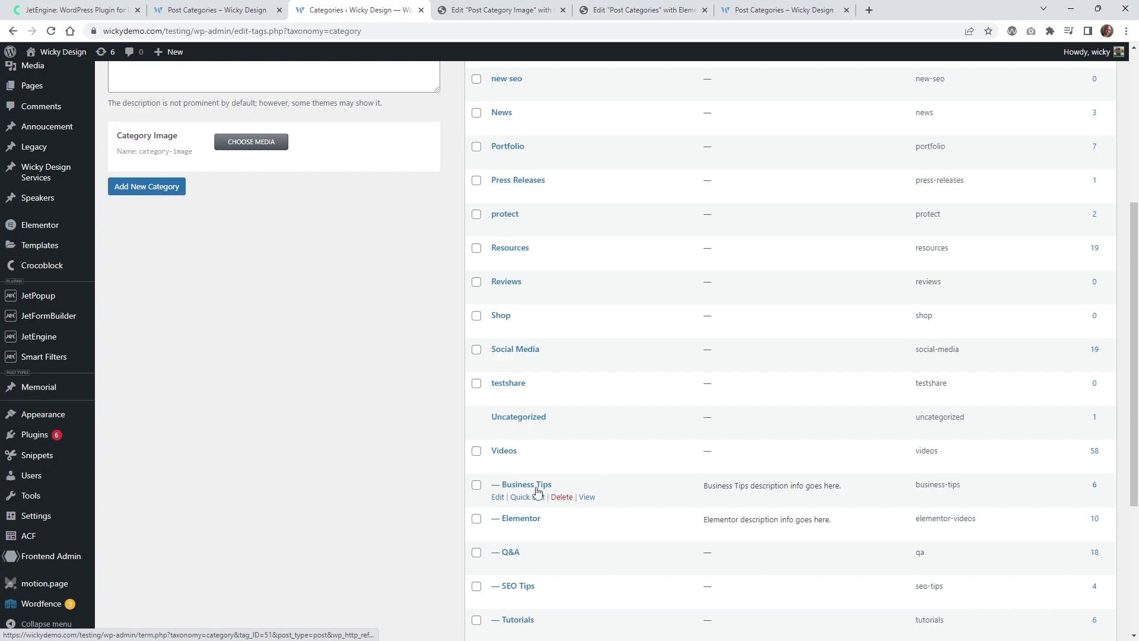
scroll(558, 416, "up", 5)
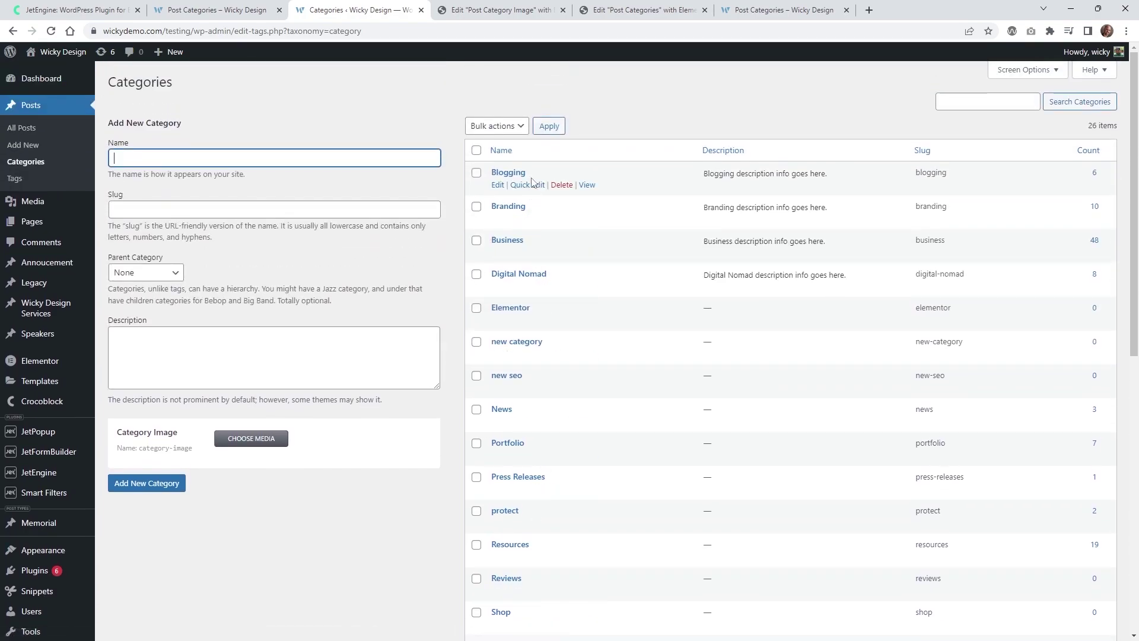
Step: Check the live category grid, then open the parent Videos category for editing
left_click(771, 12)
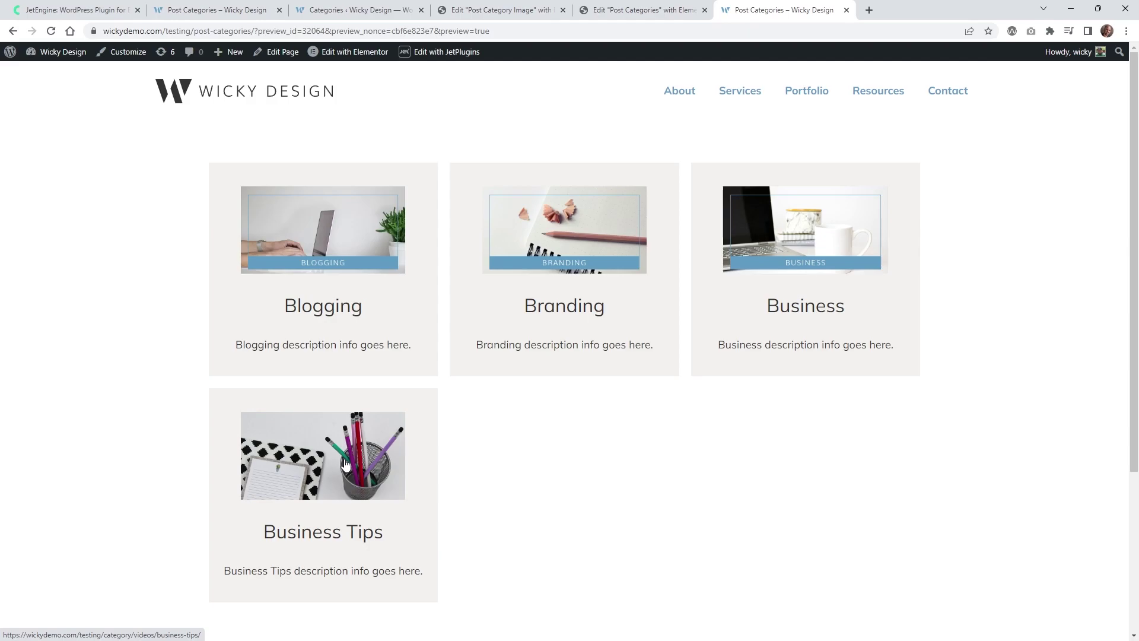
left_click(247, 10)
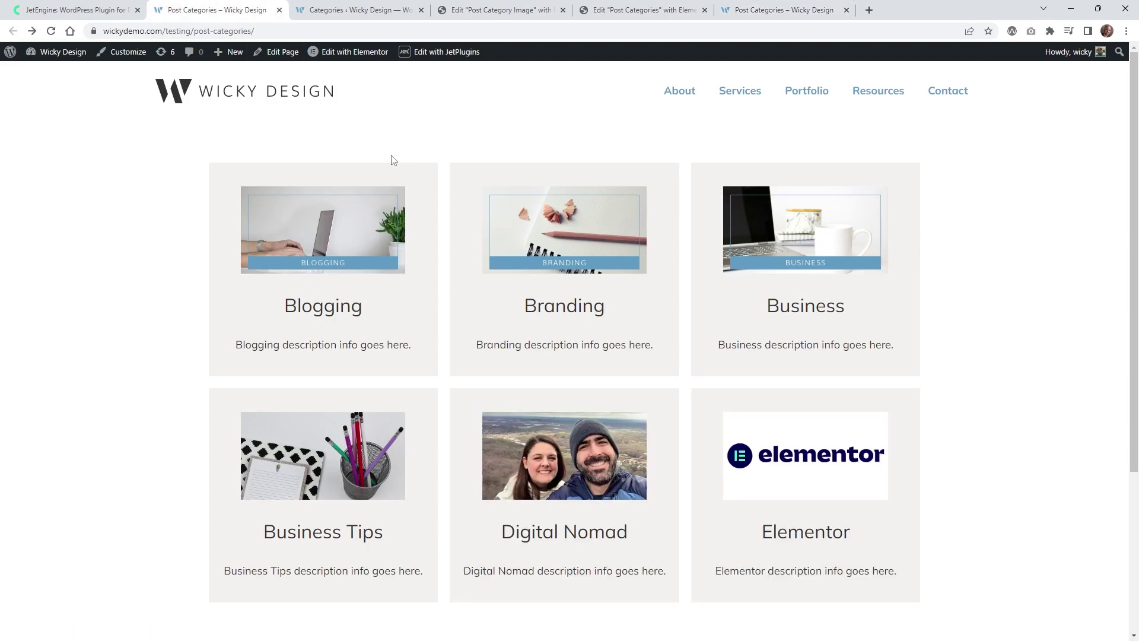
left_click(358, 10)
scroll(546, 468, "down", 5)
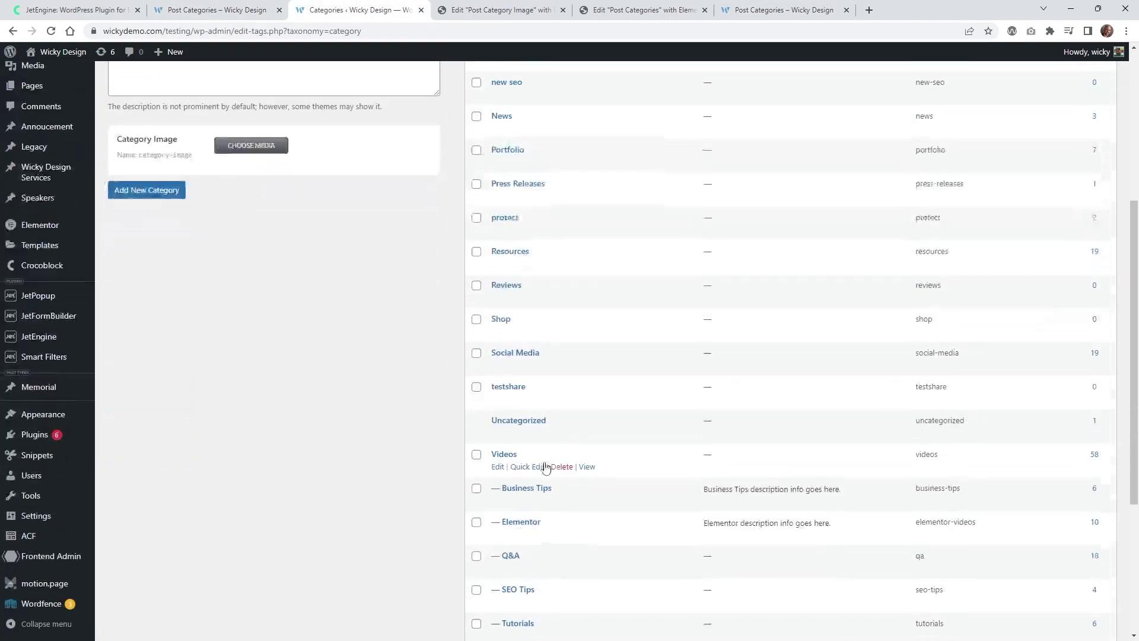
left_click(508, 453)
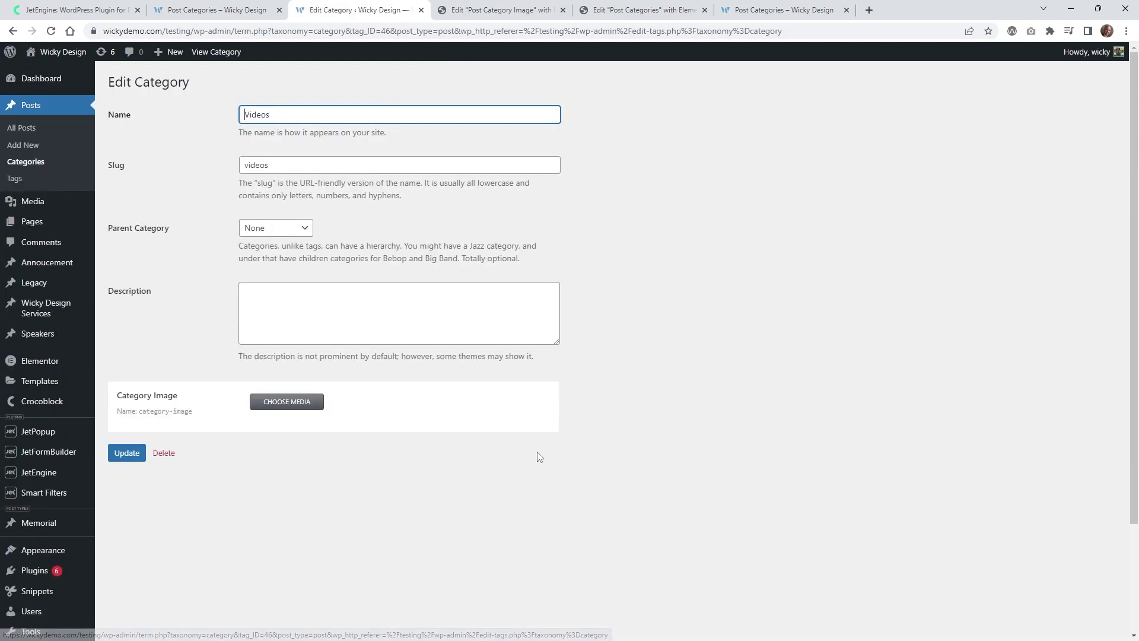
left_click(388, 33)
left_click(418, 31)
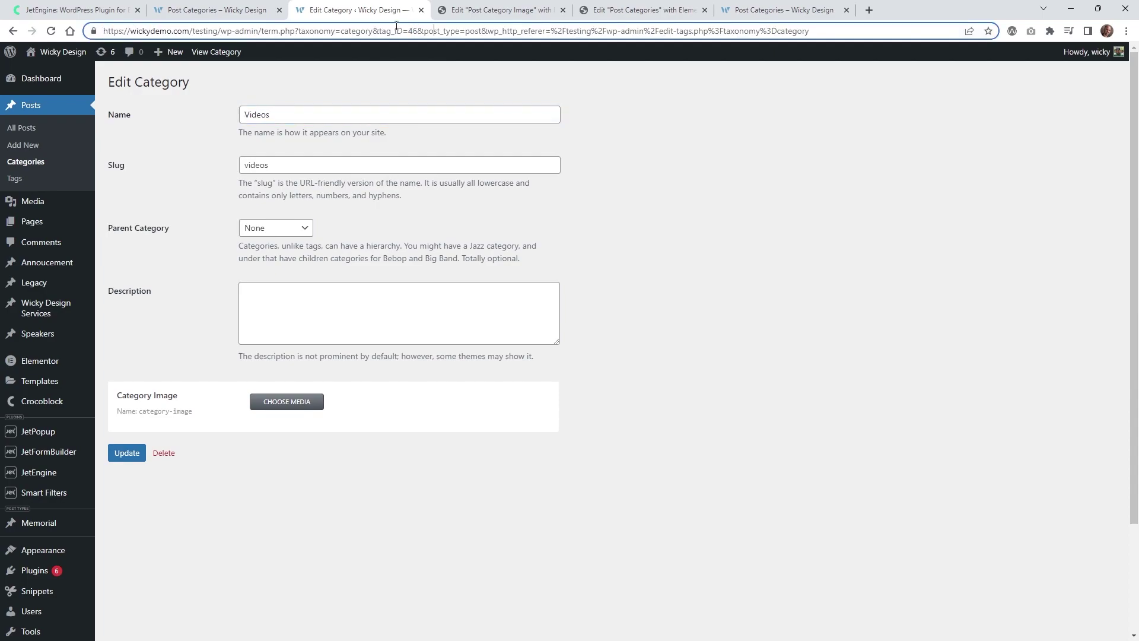
left_click_drag(396, 31, 415, 31)
left_click(411, 30)
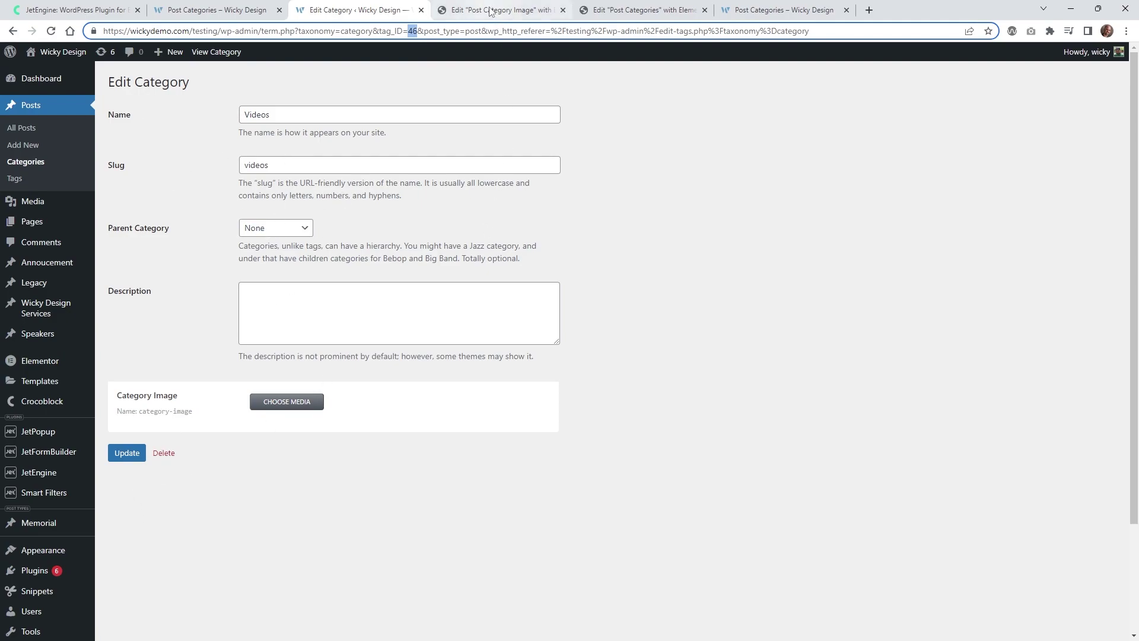
left_click(617, 6)
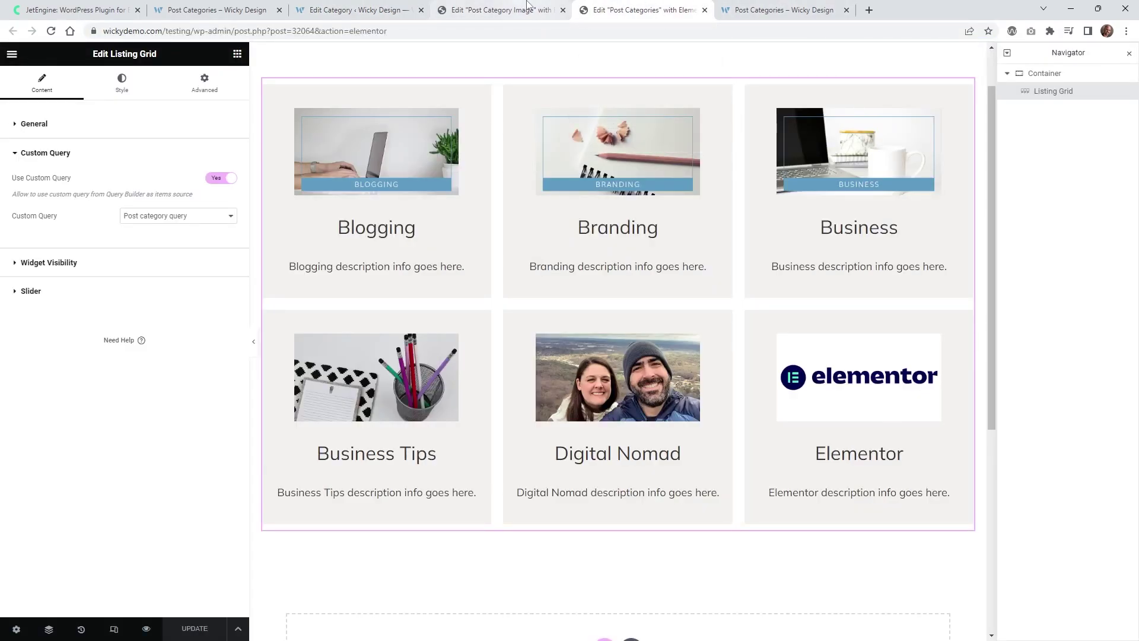
left_click(356, 10)
mouse_move(63, 475)
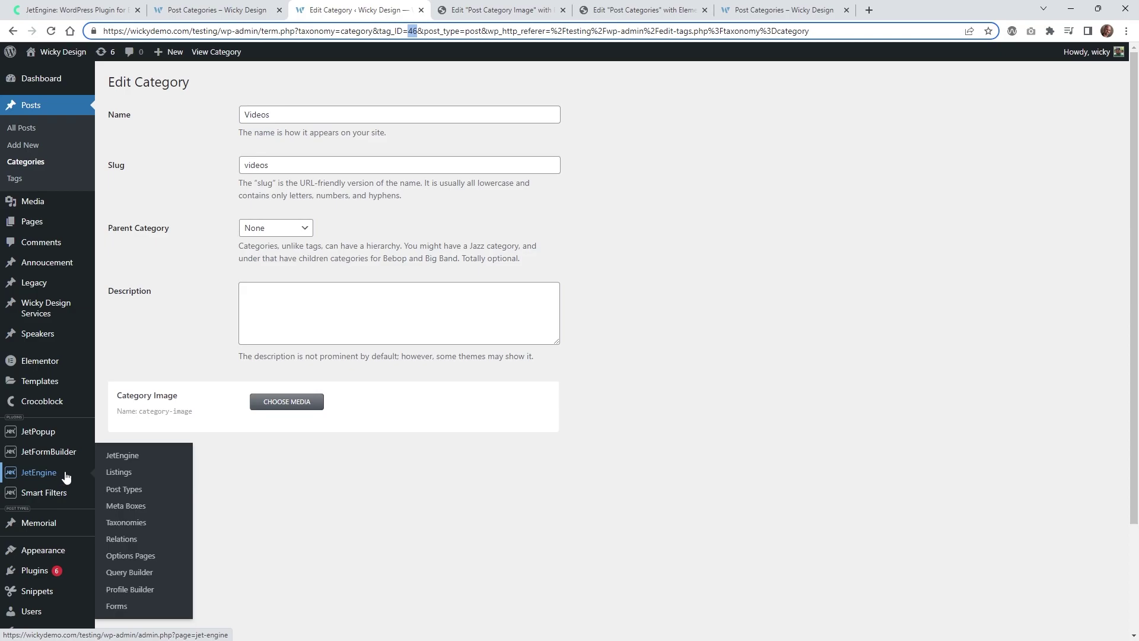
Step: In the Post category query, enter category ID 46 as the Exclude Tree and update the query
left_click(115, 573)
left_click(159, 150)
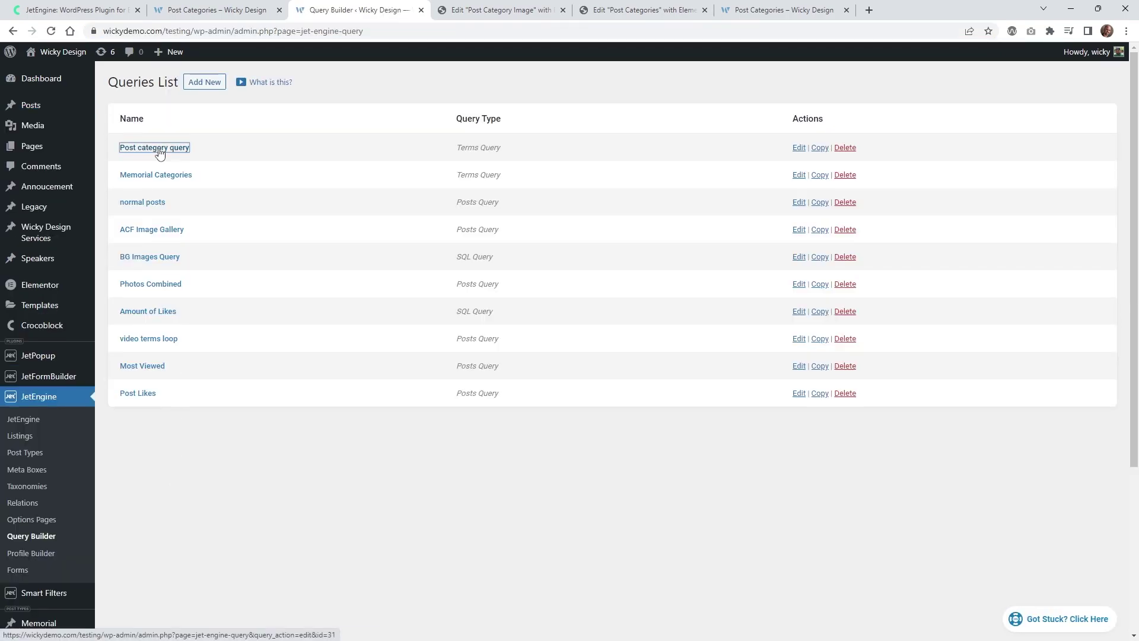
scroll(295, 367, "down", 1)
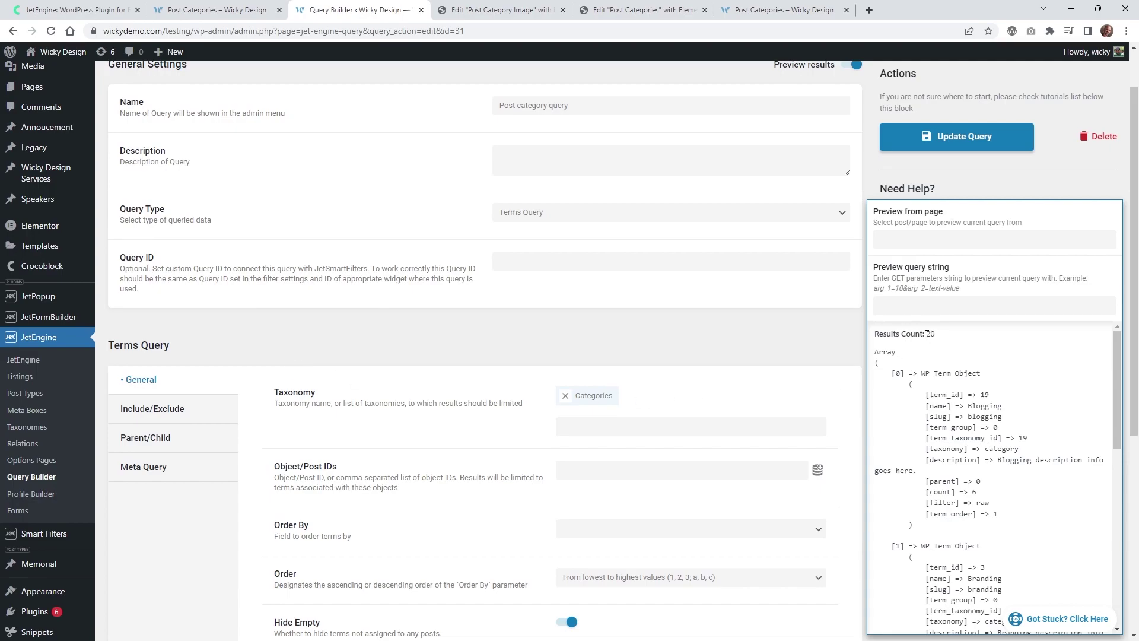
left_click_drag(926, 334, 938, 339)
scroll(513, 436, "down", 3)
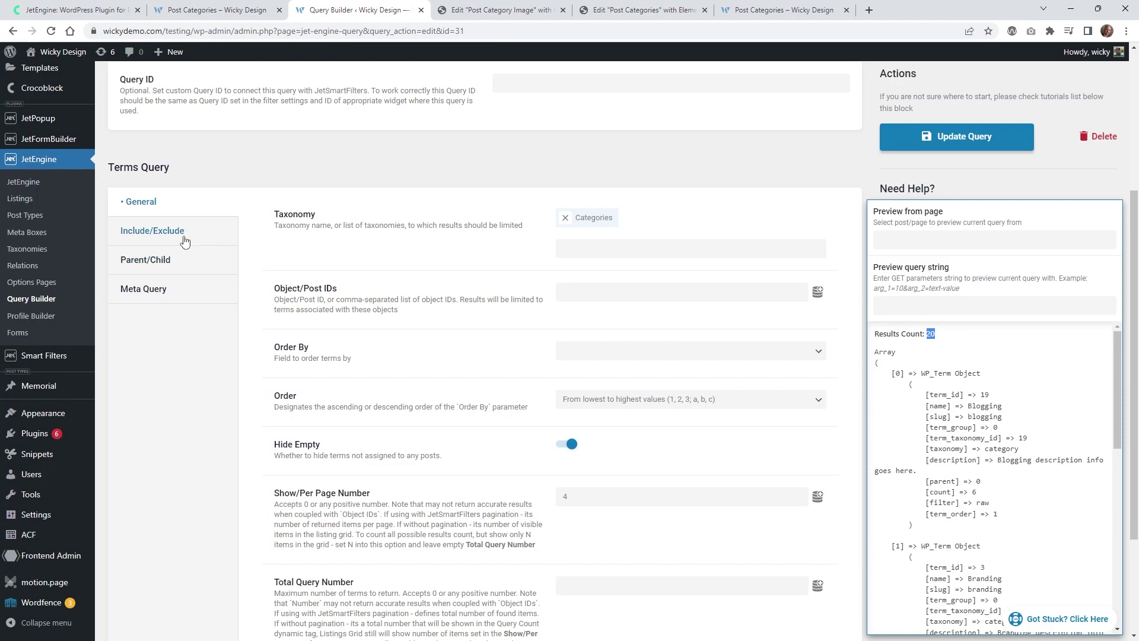
left_click(184, 241)
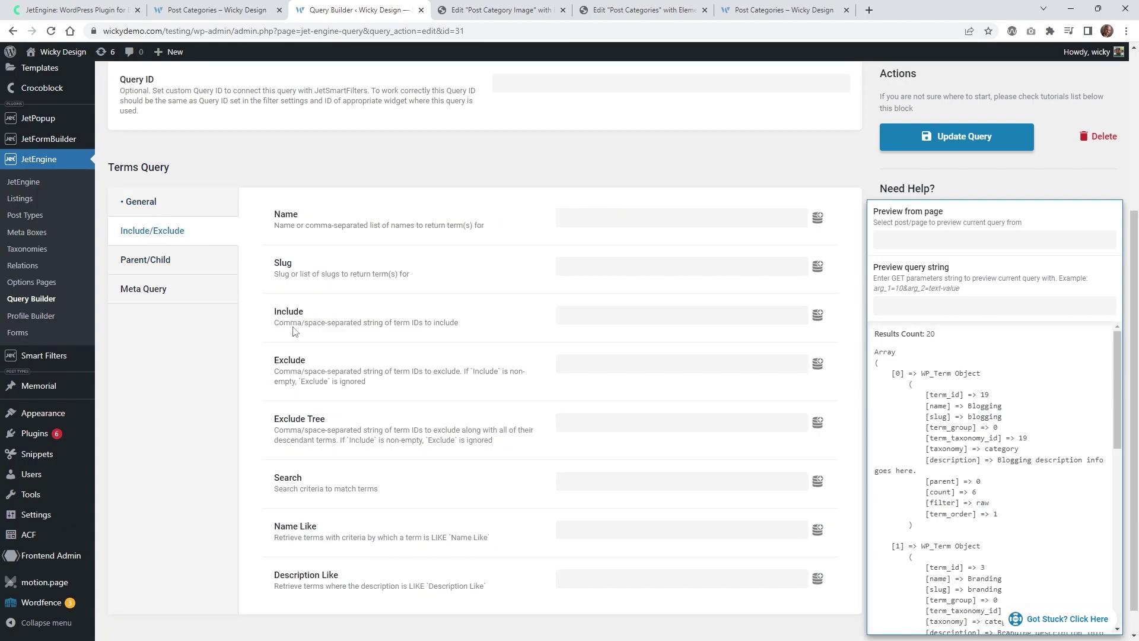
left_click(607, 423)
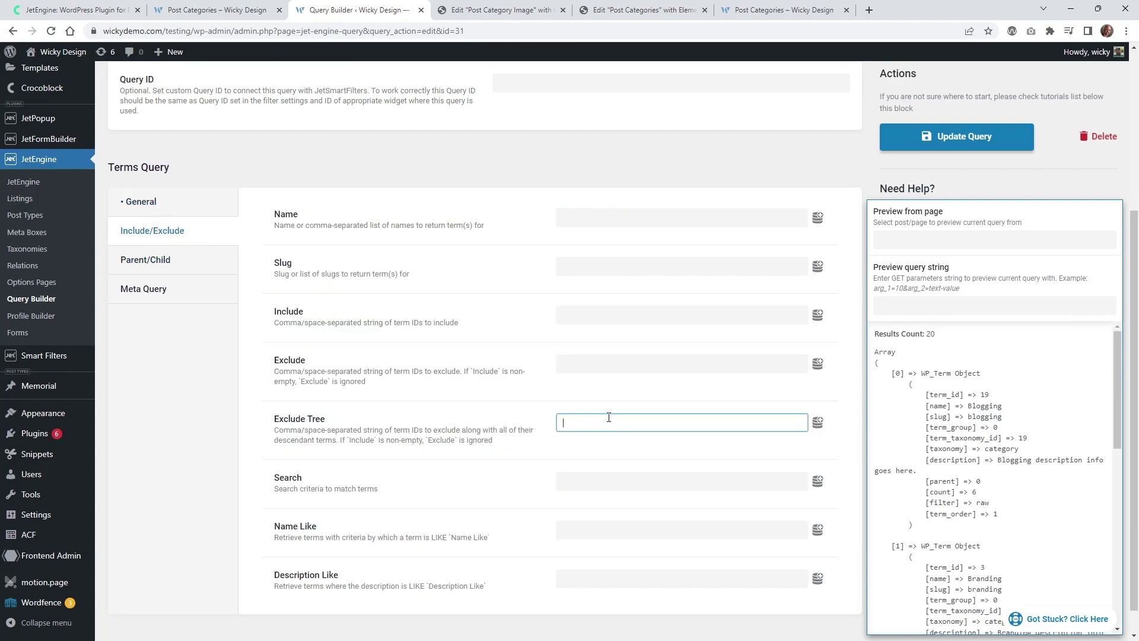
type("46")
left_click(973, 146)
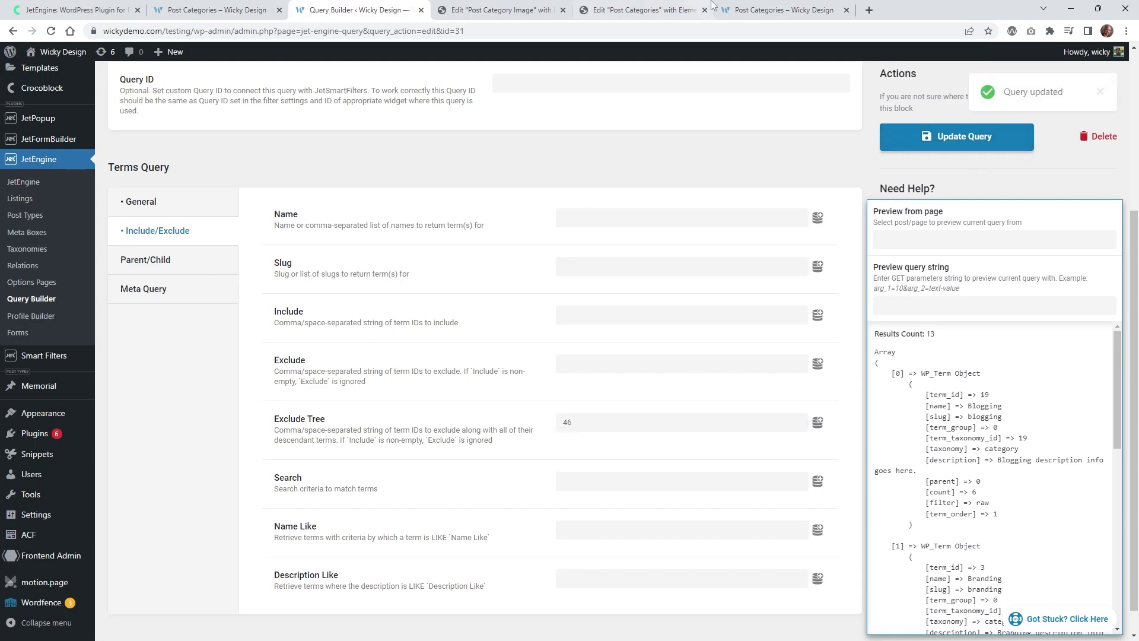
Step: Reload the category page preview to confirm the grid shows Blogging, Branding, Business, Digital Nomad without Videos
left_click(747, 10)
left_click(51, 30)
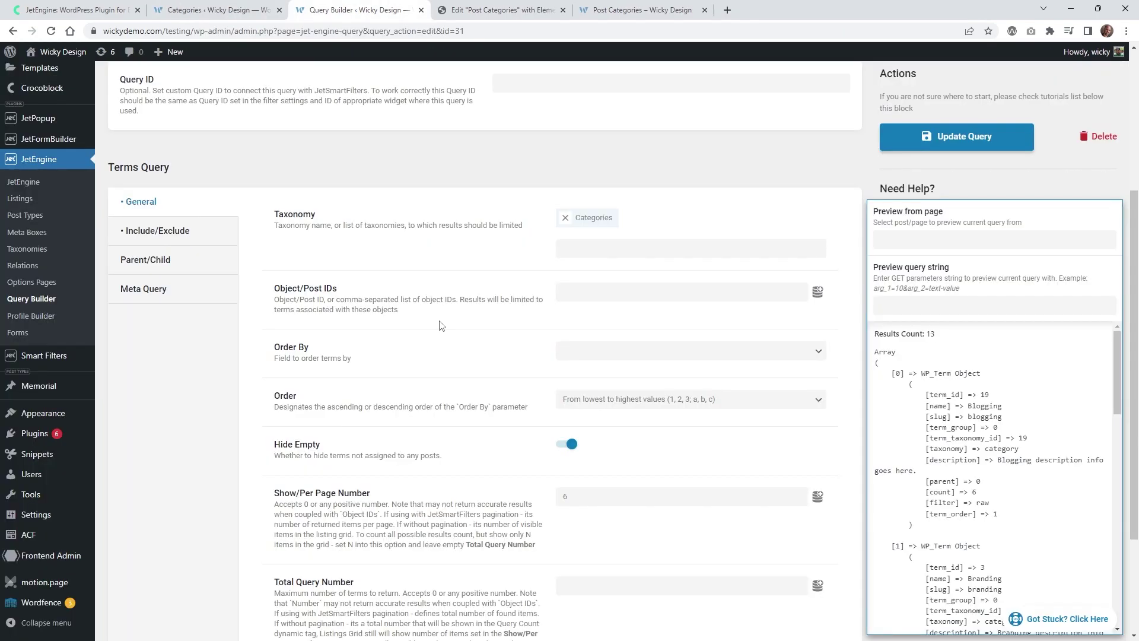
scroll(440, 325, "down", 1)
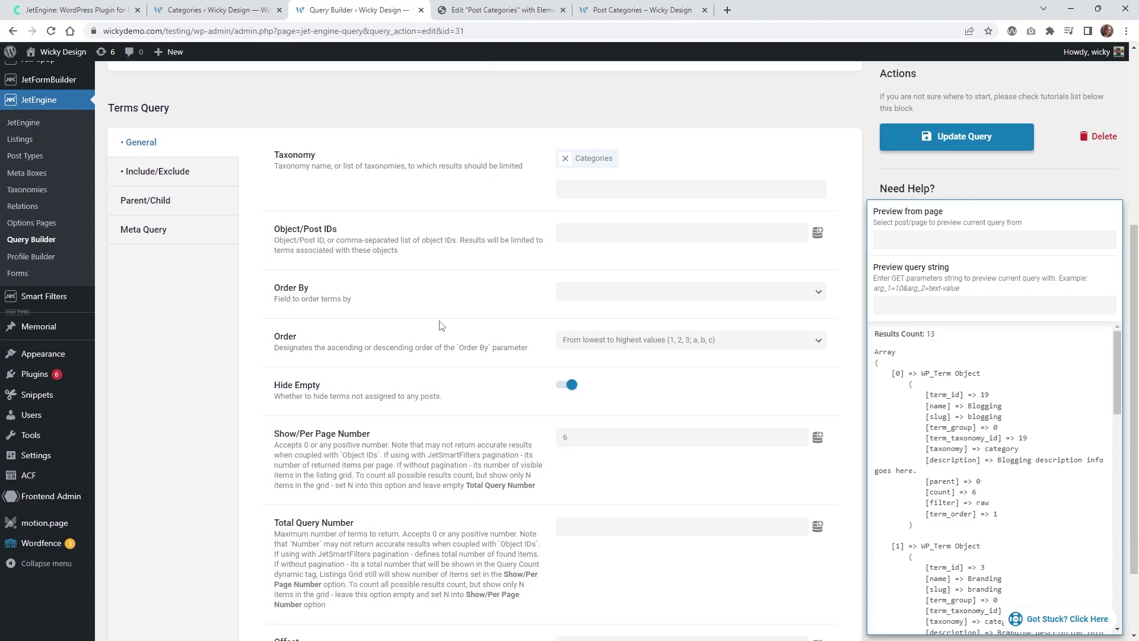
scroll(440, 325, "down", 1)
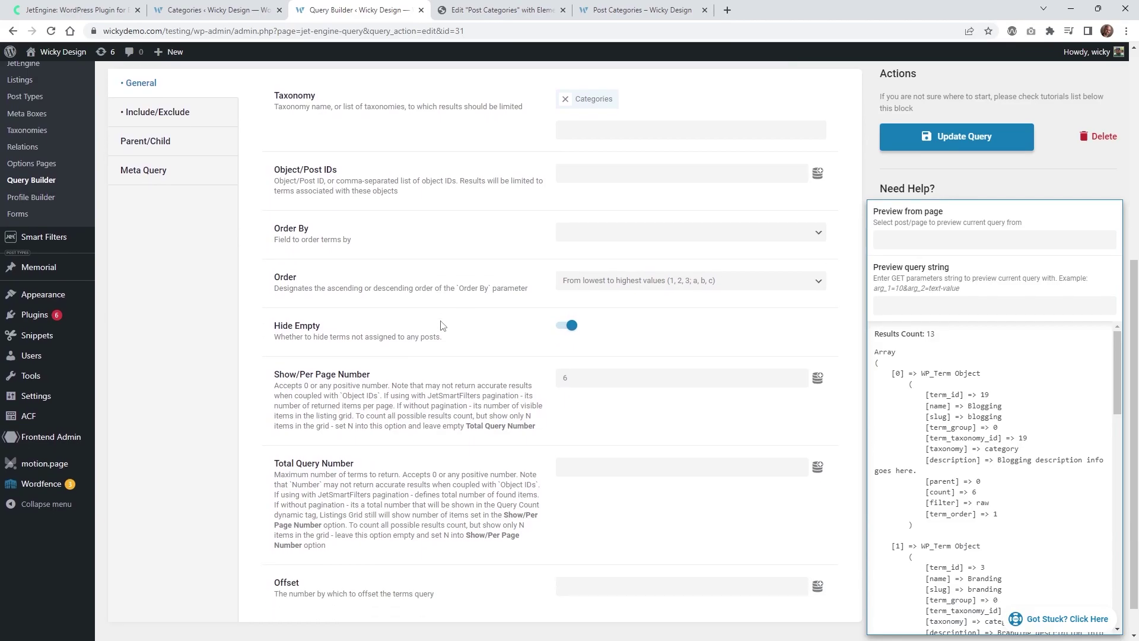
left_click(160, 116)
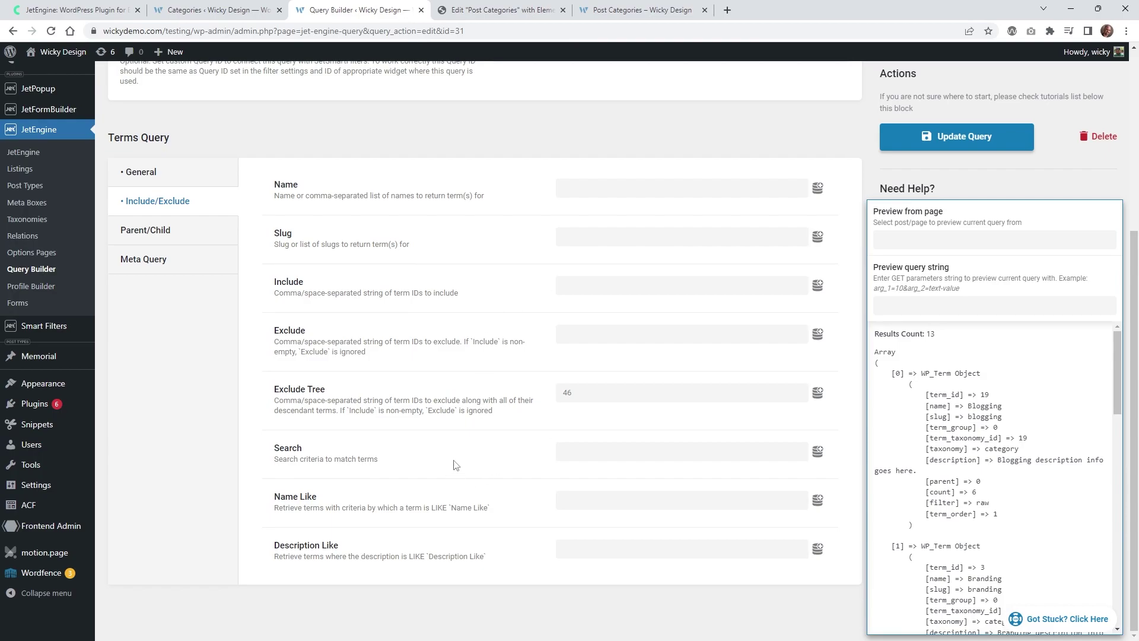
left_click(153, 172)
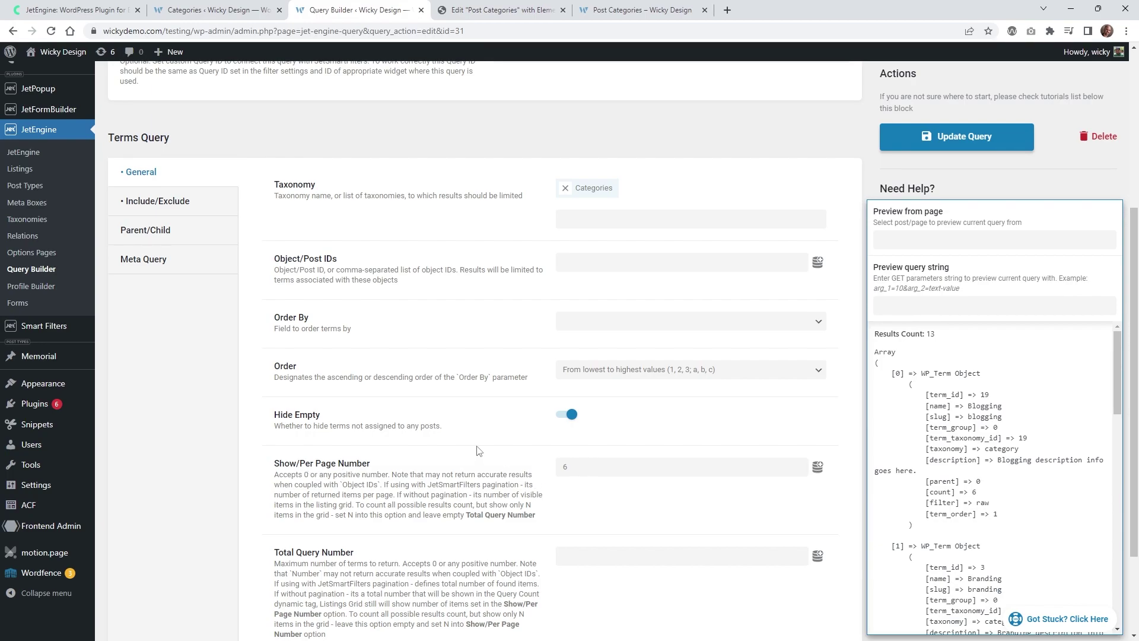
scroll(478, 451, "up", 3)
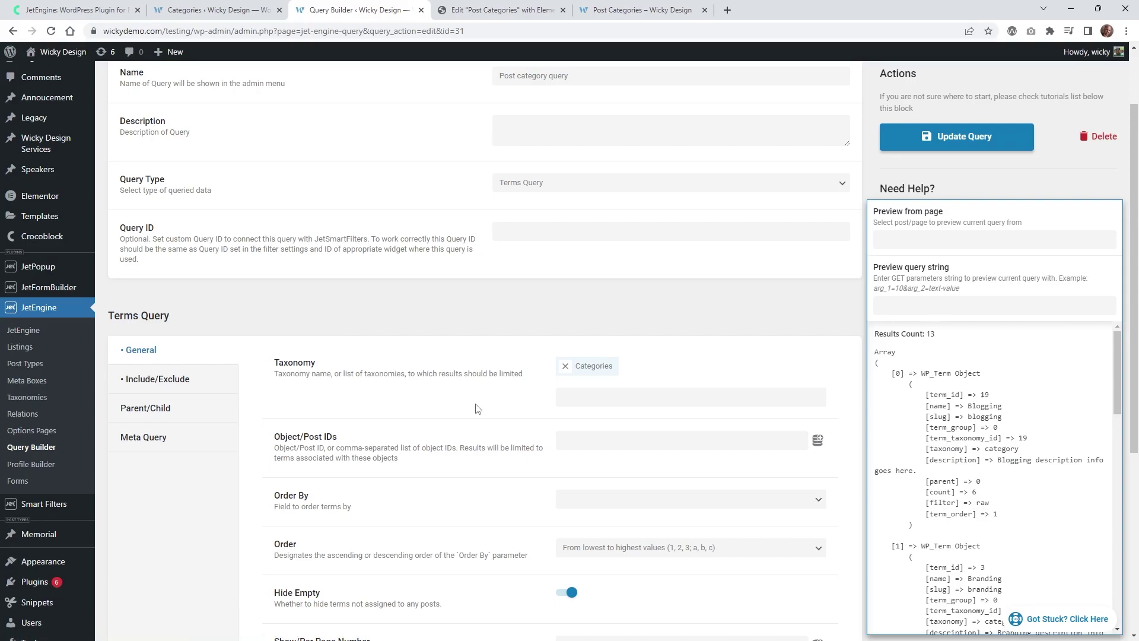
scroll(478, 408, "up", 2)
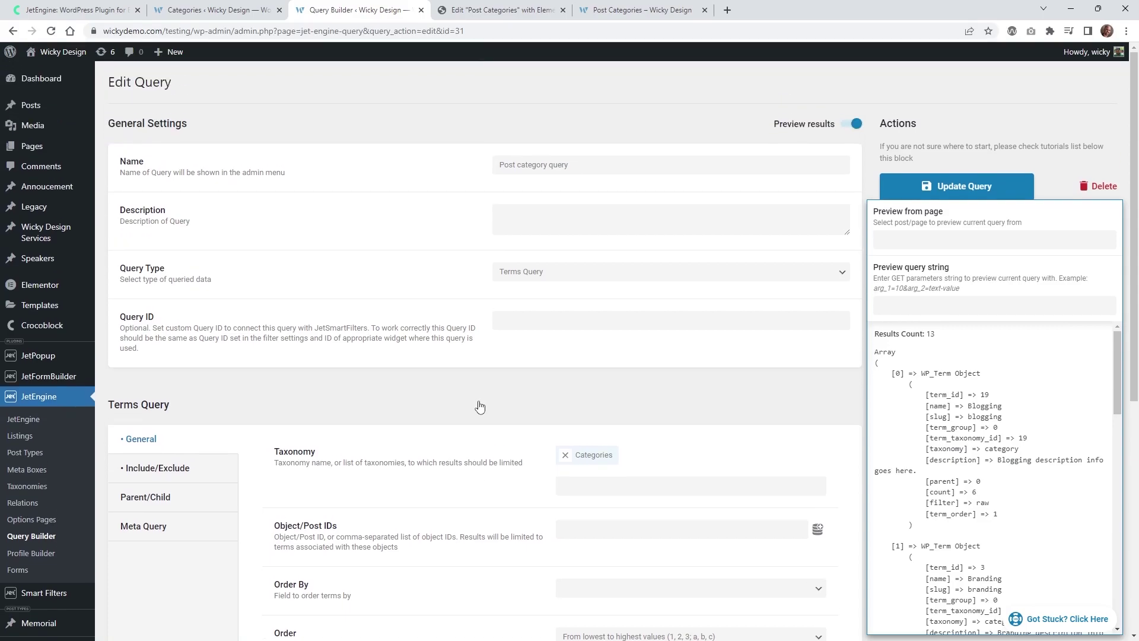